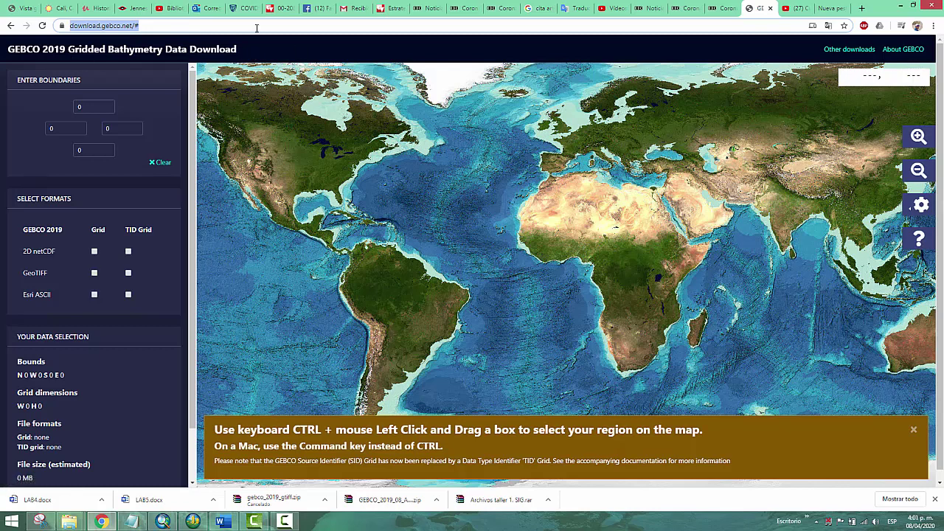
Step: Load the GEBCO 2019 gridded bathymetry download page at download.gebco.net
left_click(235, 24)
key("Return")
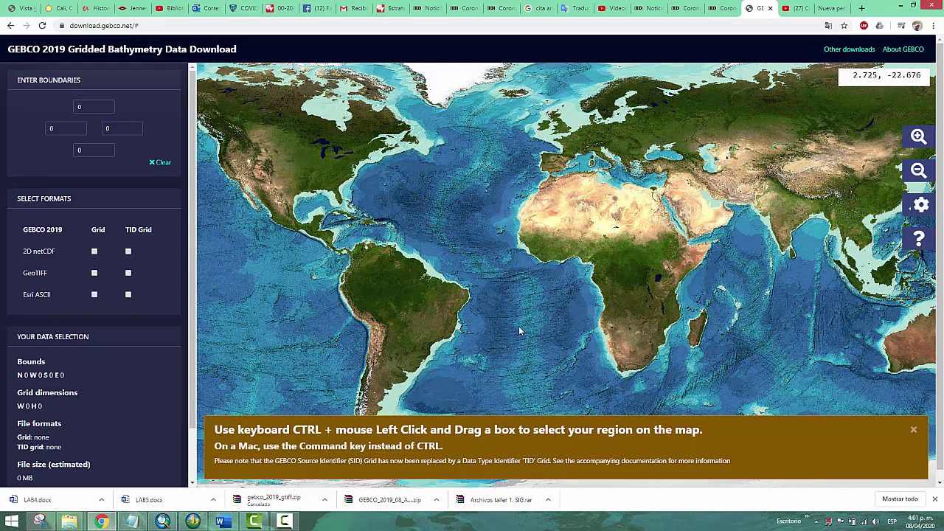
Step: Select a map region off Colombia's Pacific coast, bounded at about north 5.84, south 1.85, west -82.78 and east -76.82
left_click_drag(446, 260, 566, 239)
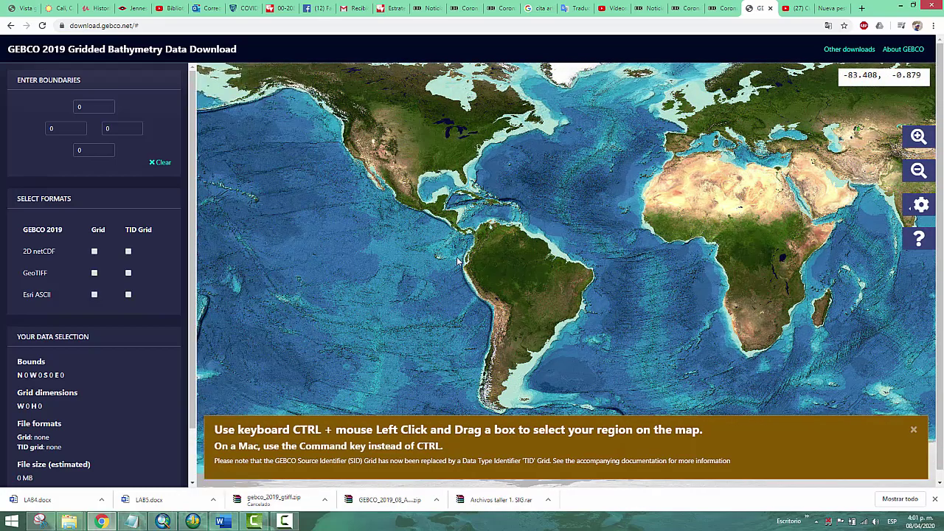
scroll(451, 259, "up", 2)
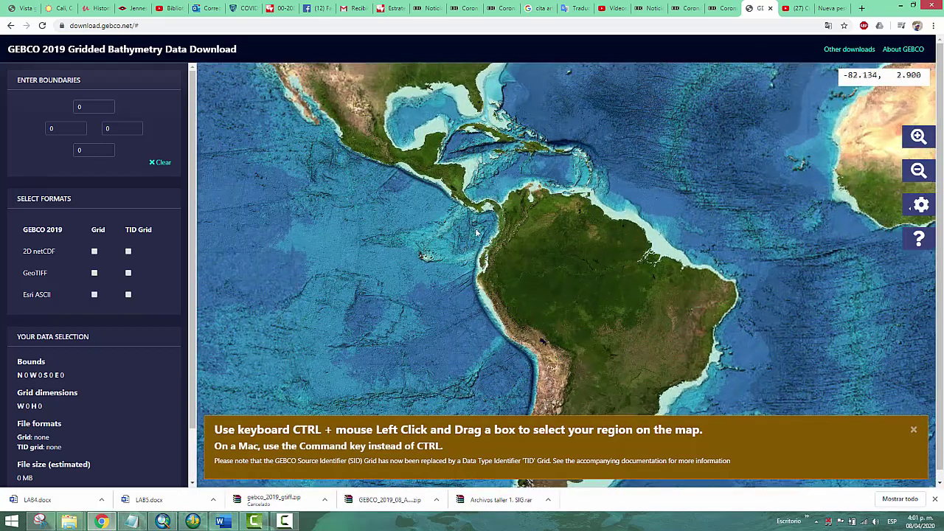
scroll(694, 194, "up", 1)
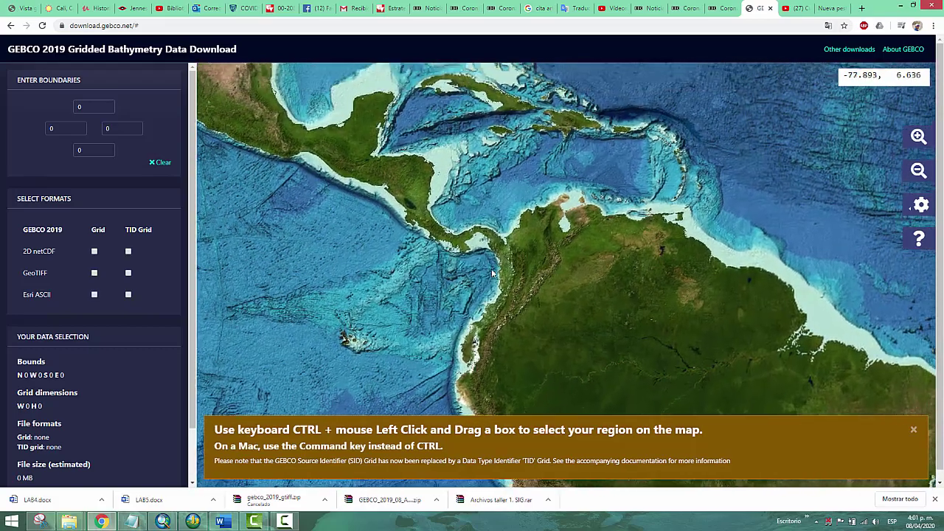
scroll(473, 316, "up", 2)
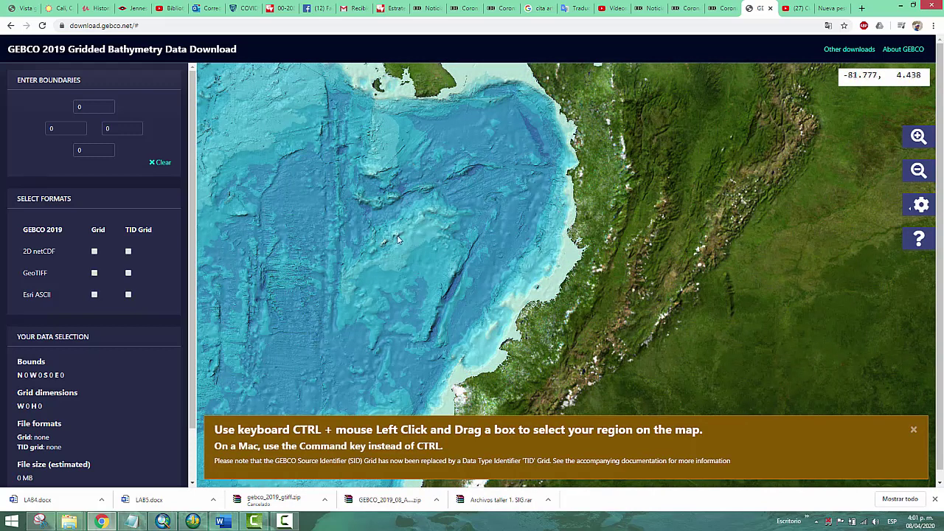
left_click_drag(548, 266, 512, 280)
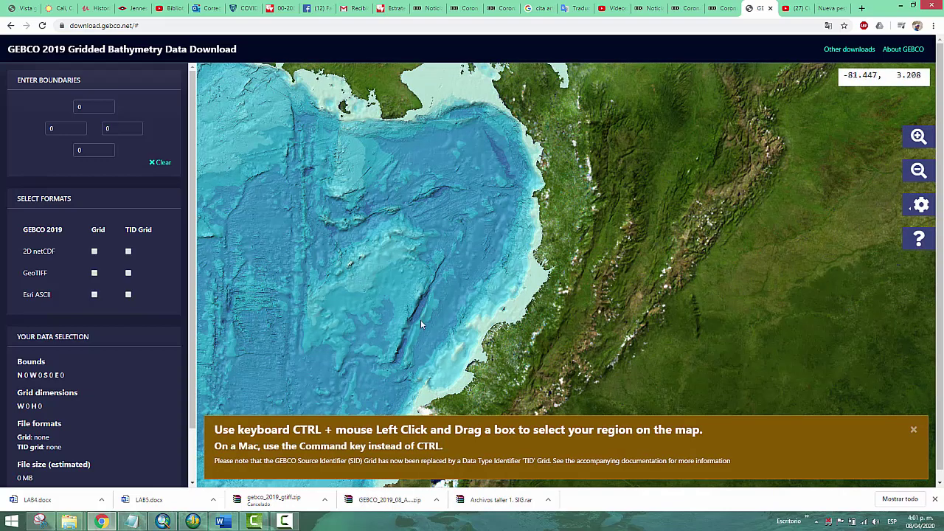
left_click_drag(503, 252, 554, 256)
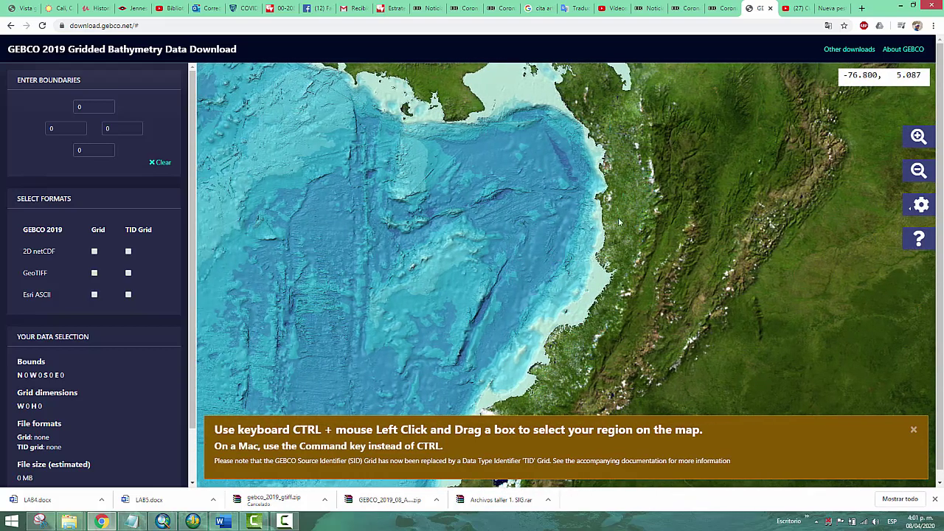
left_click_drag(618, 221, 640, 231)
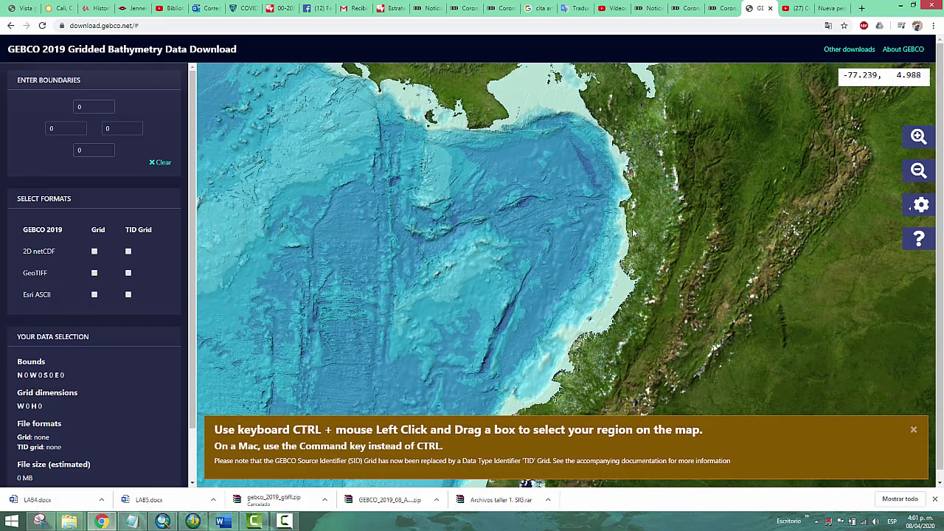
scroll(652, 301, "down", 1)
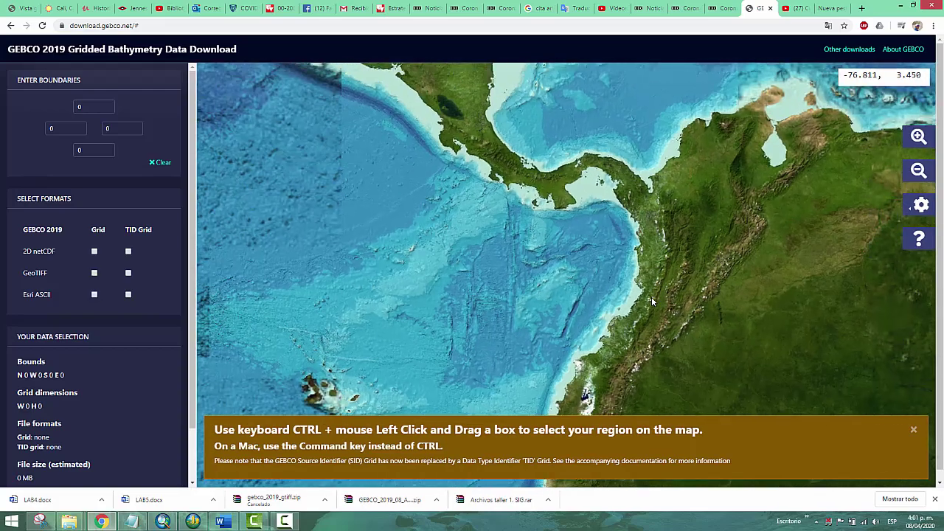
scroll(652, 301, "up", 1)
scroll(652, 300, "up", 1)
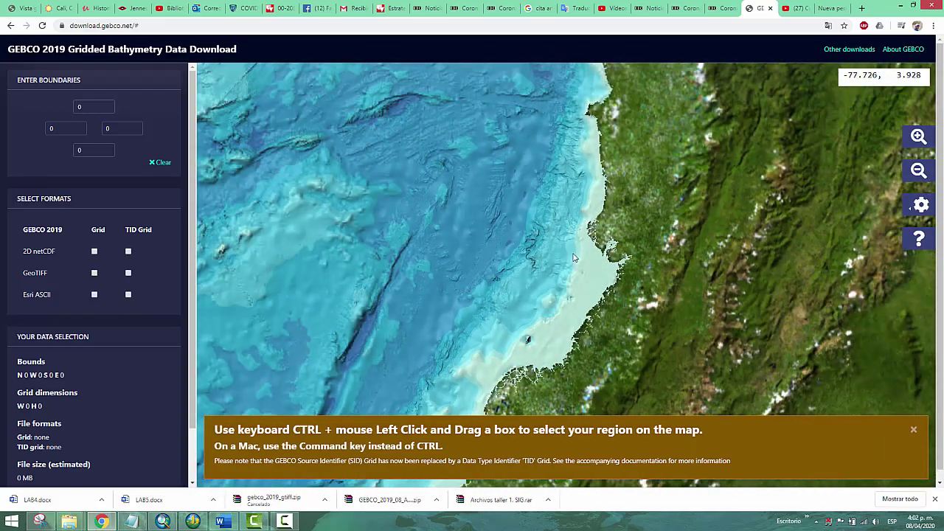
left_click_drag(568, 261, 642, 252)
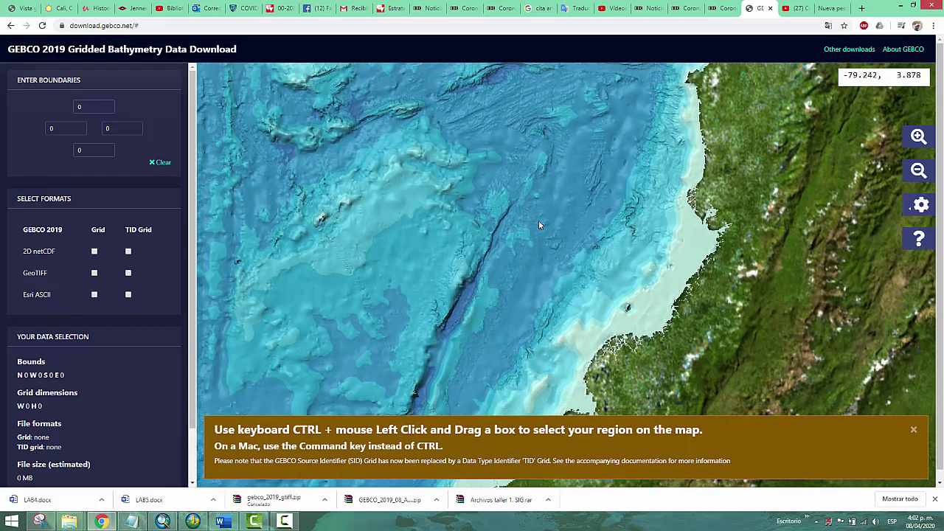
left_click_drag(539, 221, 525, 245)
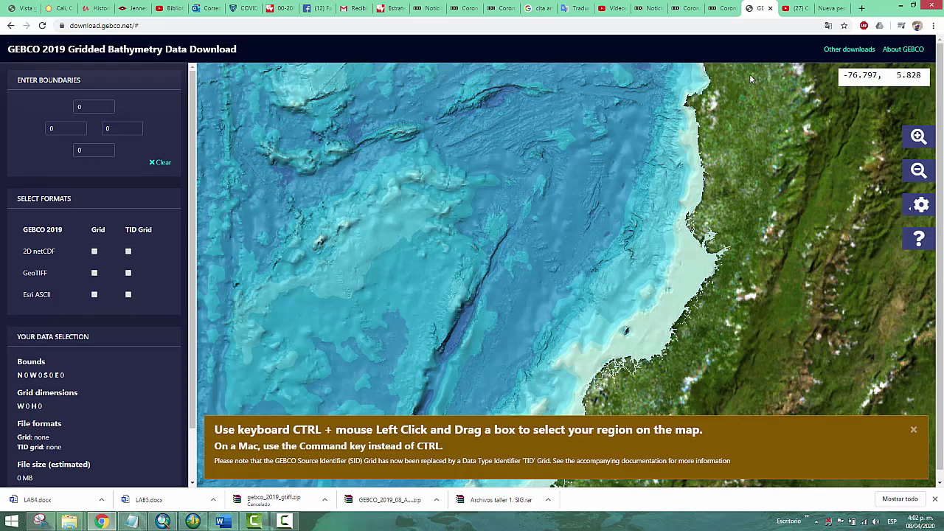
mouse_move(749, 73)
left_mouse_down("ctrl")
mouse_move(712, 147)
mouse_move(614, 268)
mouse_move(238, 400)
mouse_move(215, 430)
left_mouse_up("ctrl")
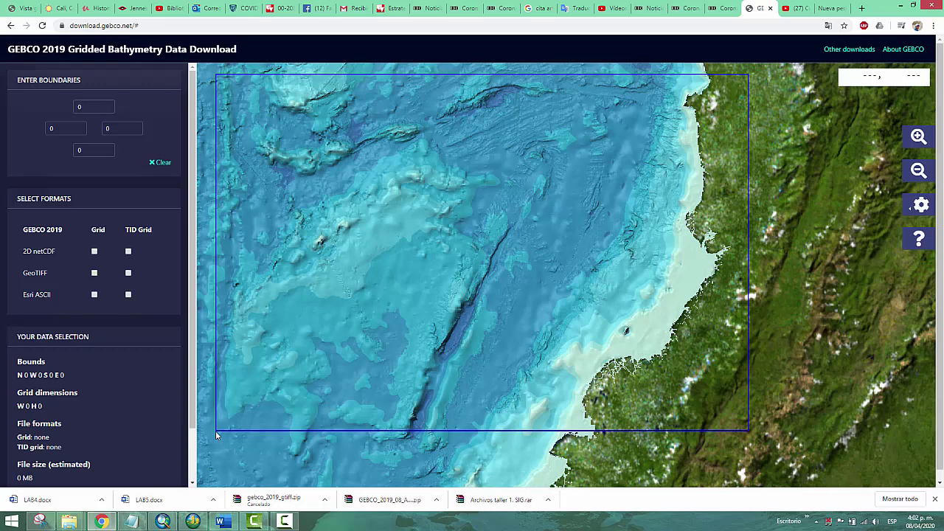
left_click_drag(215, 431, 215, 430, "ctrl")
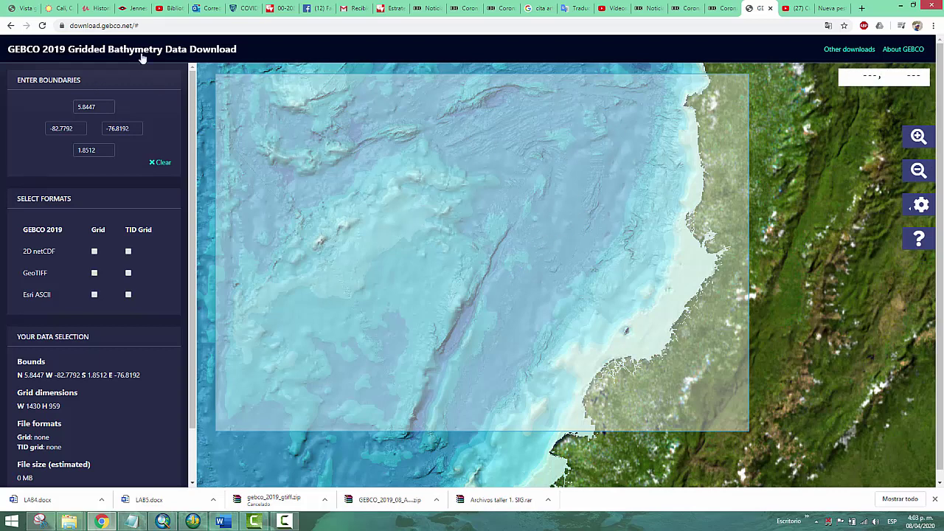
Step: Choose the GeoTIFF grid format for the selected region and add the selection to the basket
left_click(93, 273)
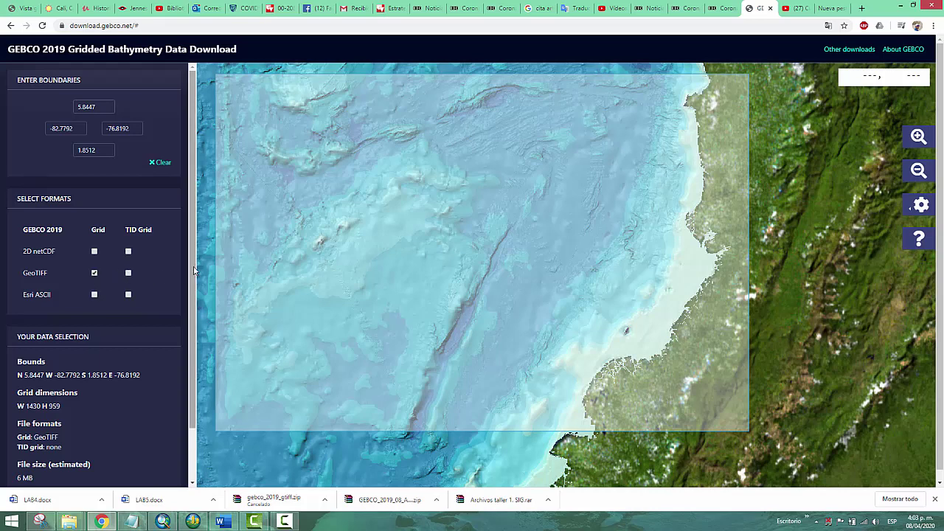
left_click_drag(194, 270, 187, 326)
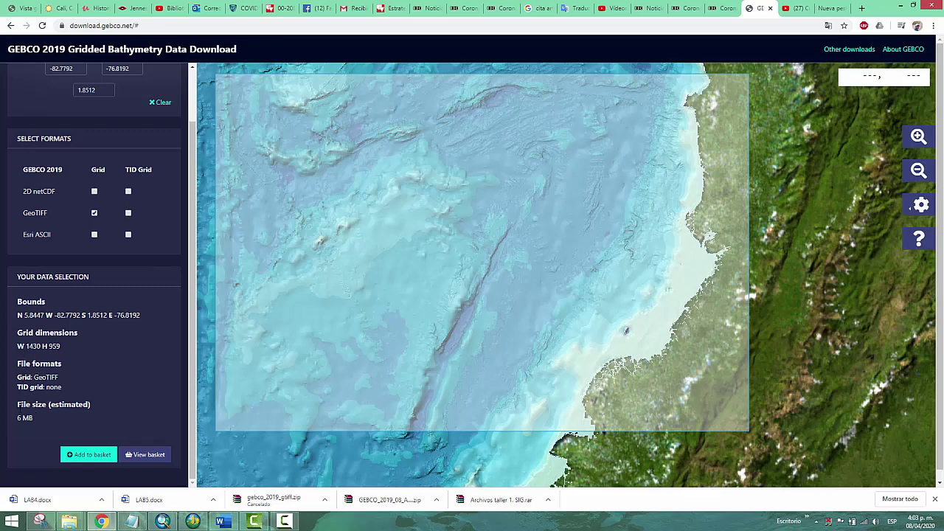
left_click_drag(17, 405, 95, 407)
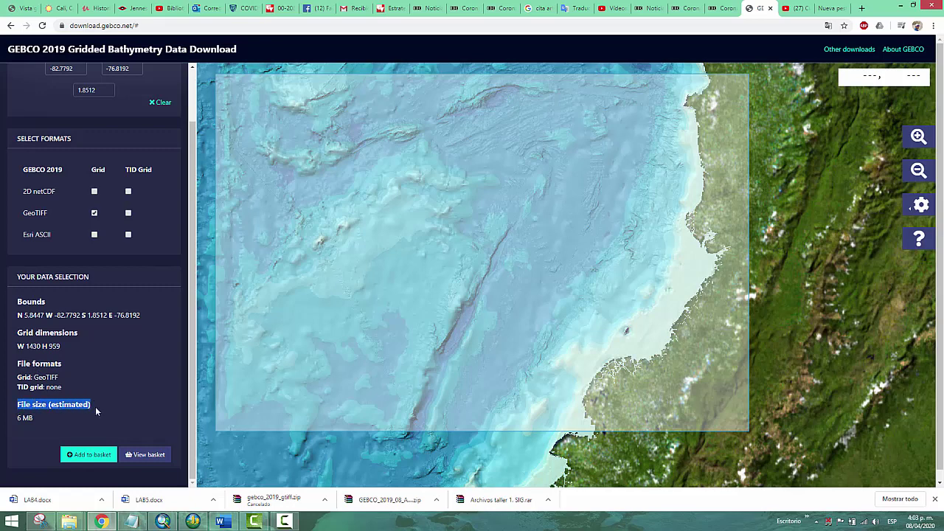
left_click(95, 406)
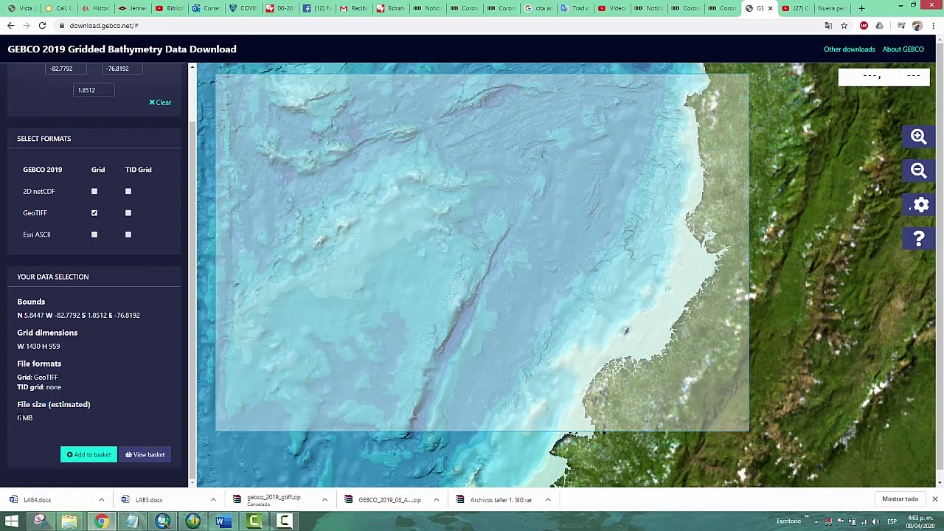
left_click_drag(17, 417, 40, 419)
left_click(86, 456)
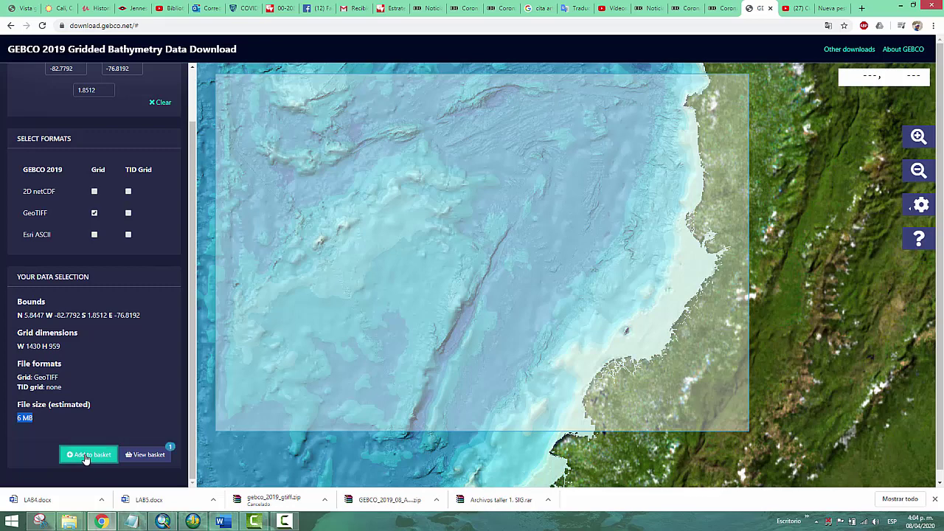
Step: Request the download of the GeoTIFF grid from the basket and close the basket window
left_click(151, 456)
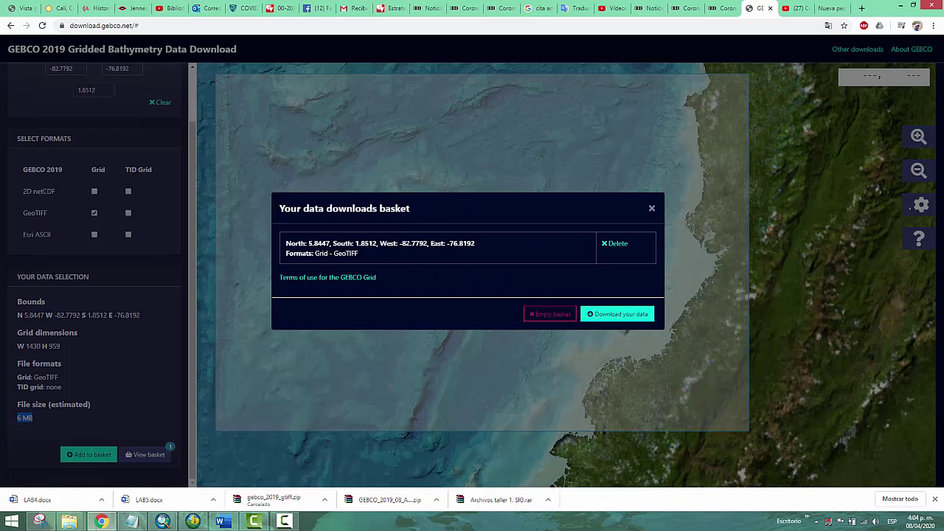
left_click(628, 317)
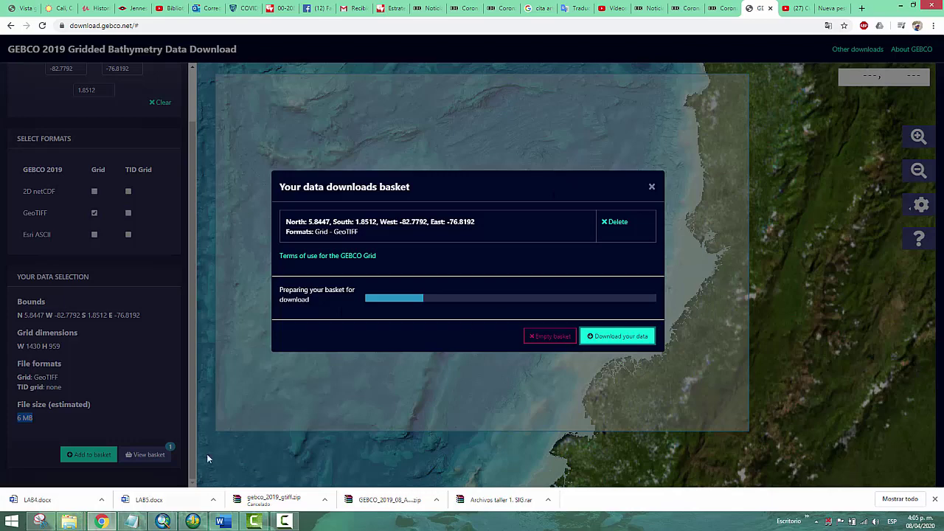
left_click(653, 186)
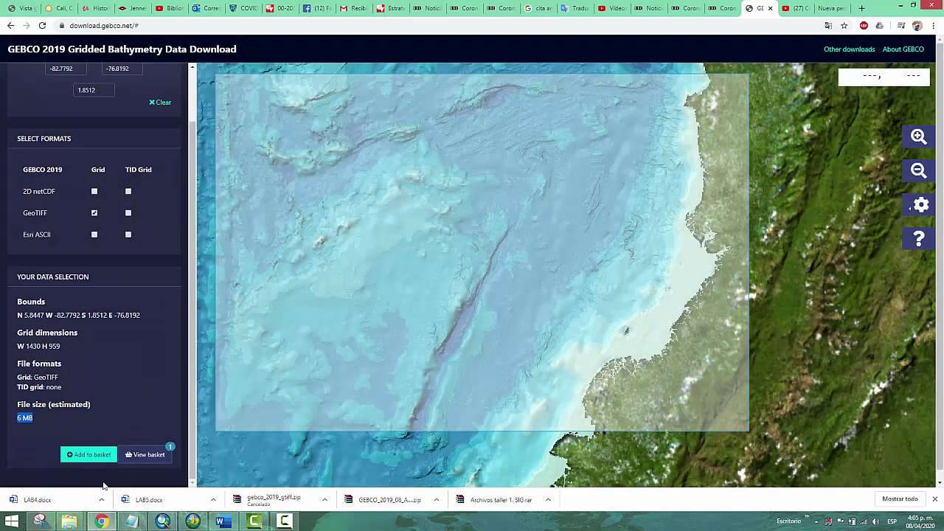
Step: Switch to File Explorer and open the folder GEBCO_2019_08_Apr_2020_9e32b0fc0f4d inside GEBCO_2019_08_Apr_2020
mouse_move(81, 521)
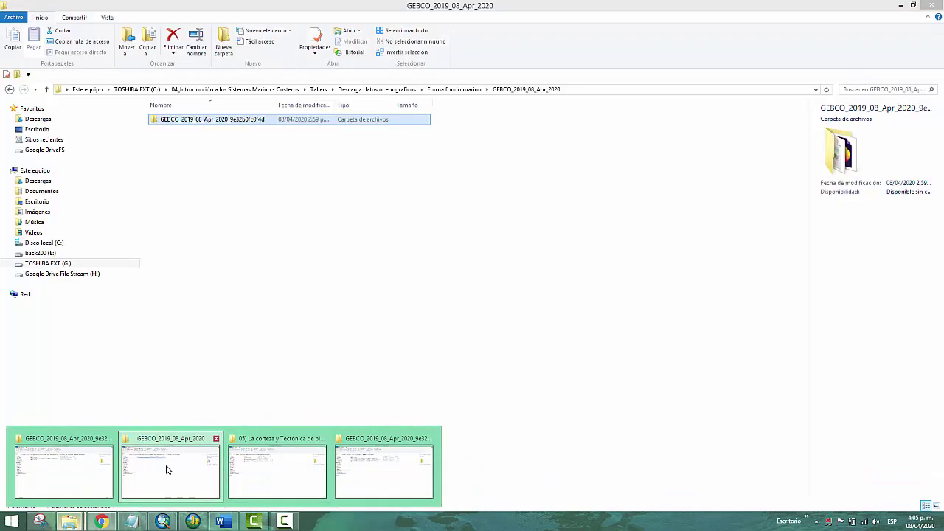
left_click(167, 470)
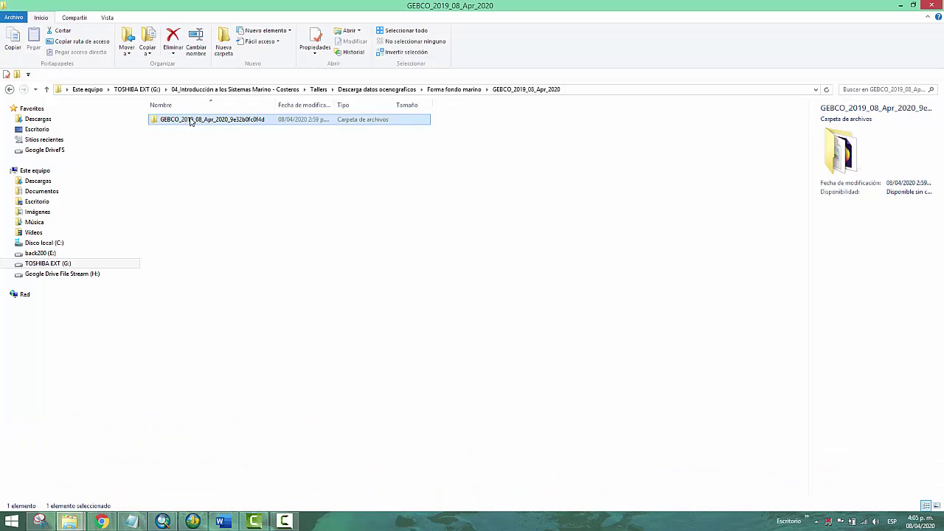
double_click(237, 123)
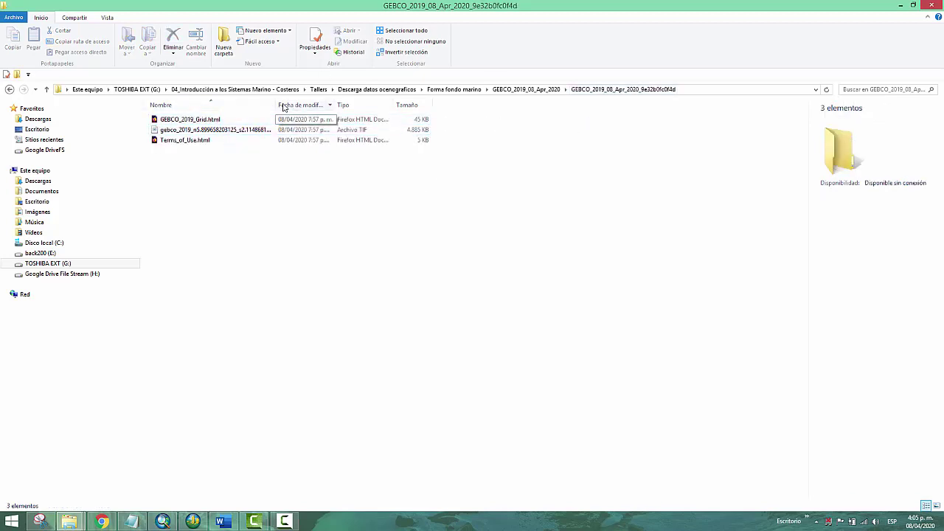
Step: Widen the file name column and examine the GEBCO TIF file's full name and details
left_click_drag(275, 104, 491, 104)
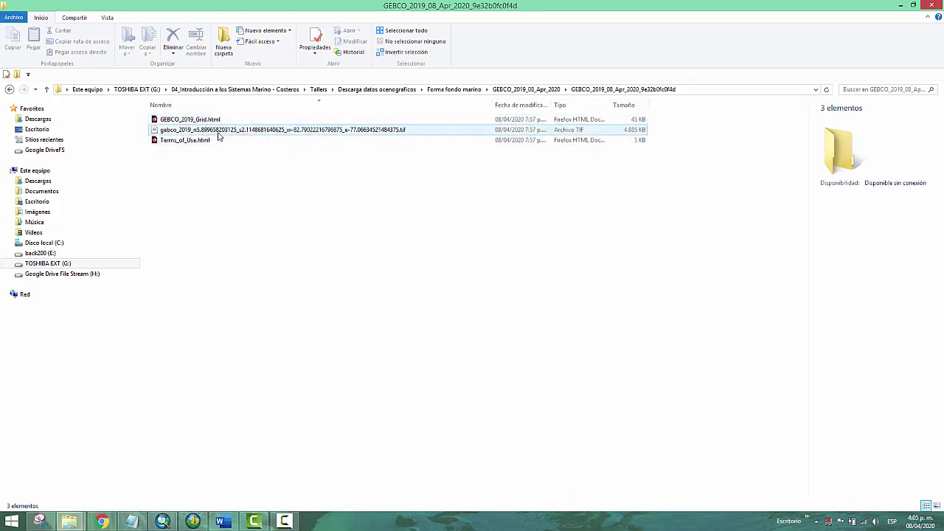
left_click(183, 134)
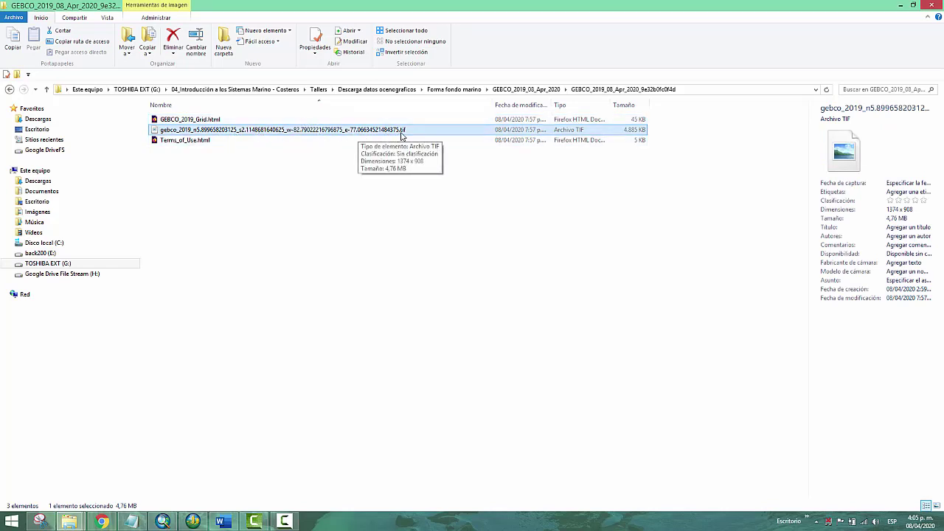
left_click(306, 214)
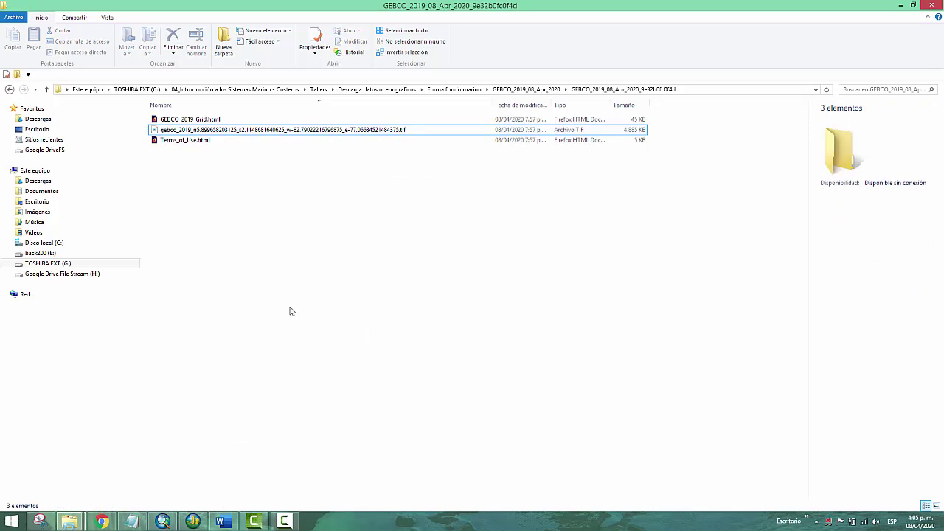
Step: Switch to the ArcMap window containing the GEBCO raster
left_click(163, 521)
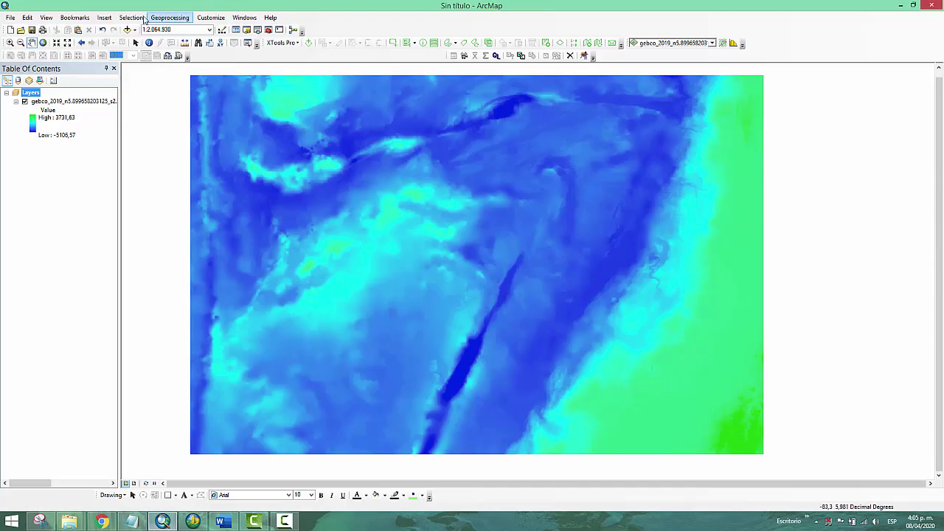
left_click(127, 30)
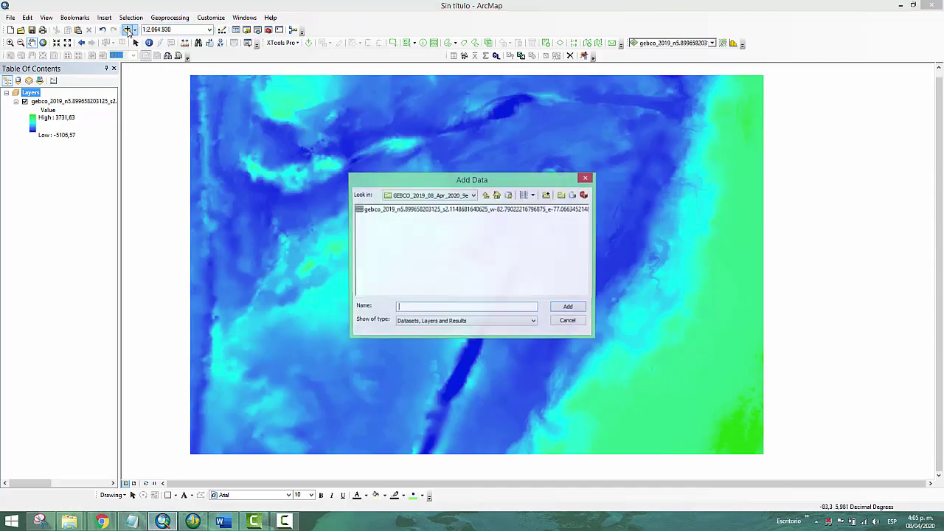
left_click(457, 196)
left_click(455, 196)
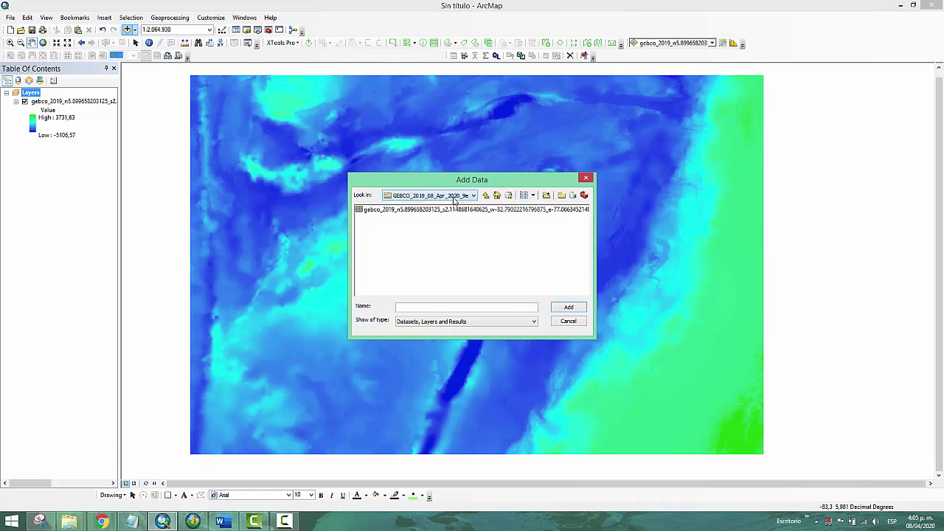
left_click(442, 212)
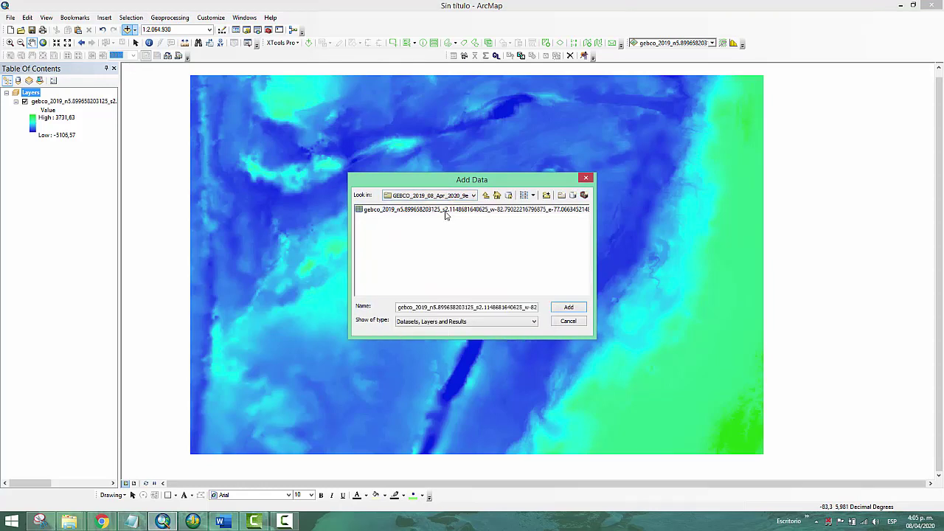
left_click(568, 321)
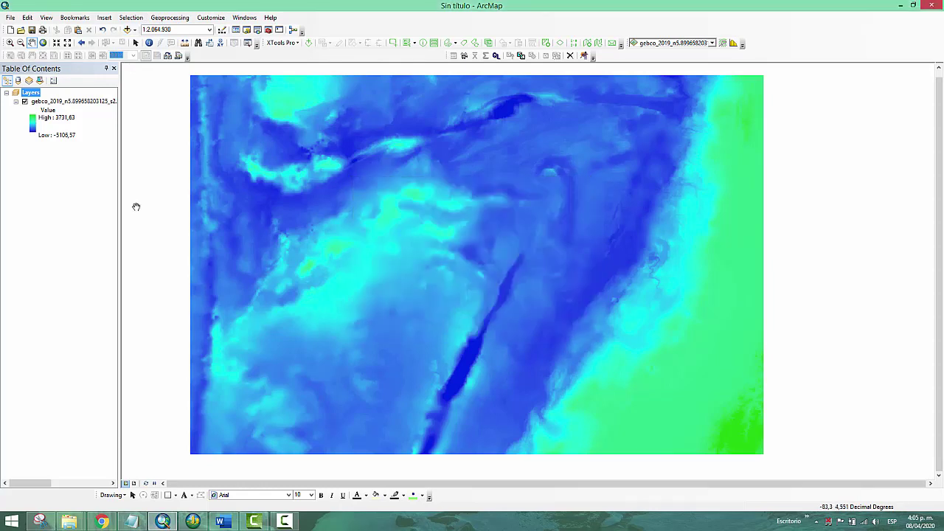
Step: Apply a black-to-white color ramp without inversion to the GEBCO raster
left_click(32, 127)
left_click(115, 155)
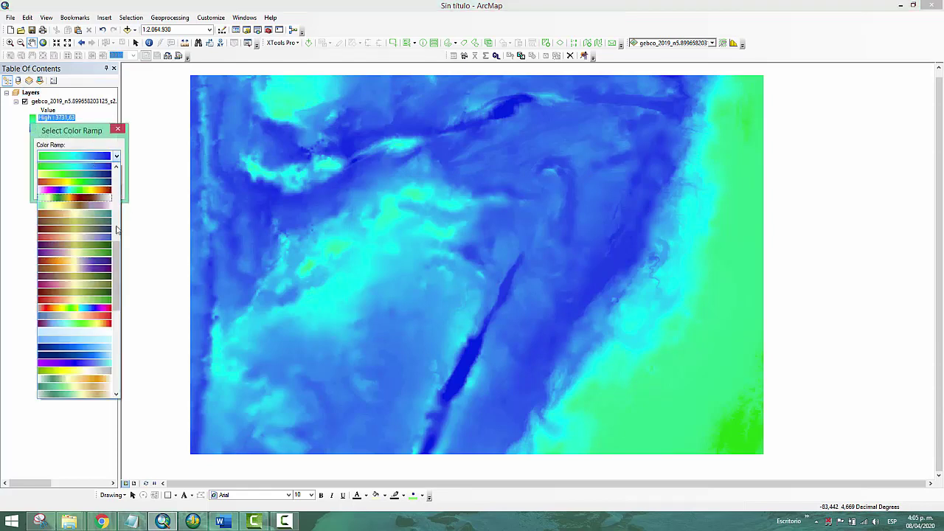
left_click_drag(119, 256, 126, 170)
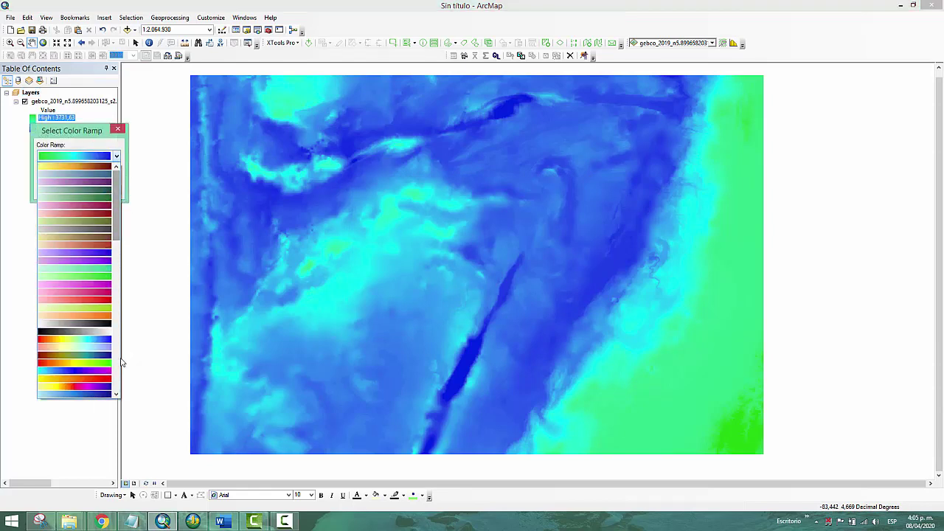
left_click(73, 323)
left_click(46, 172)
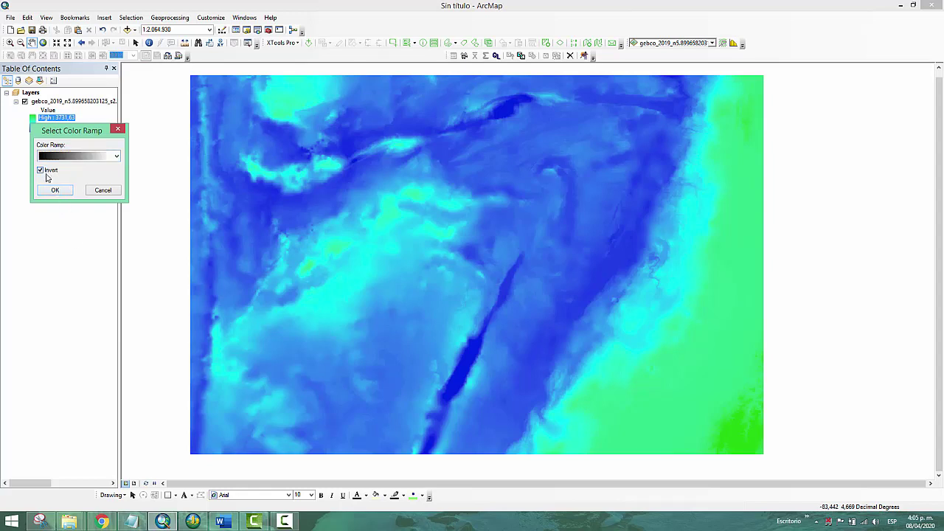
left_click(53, 191)
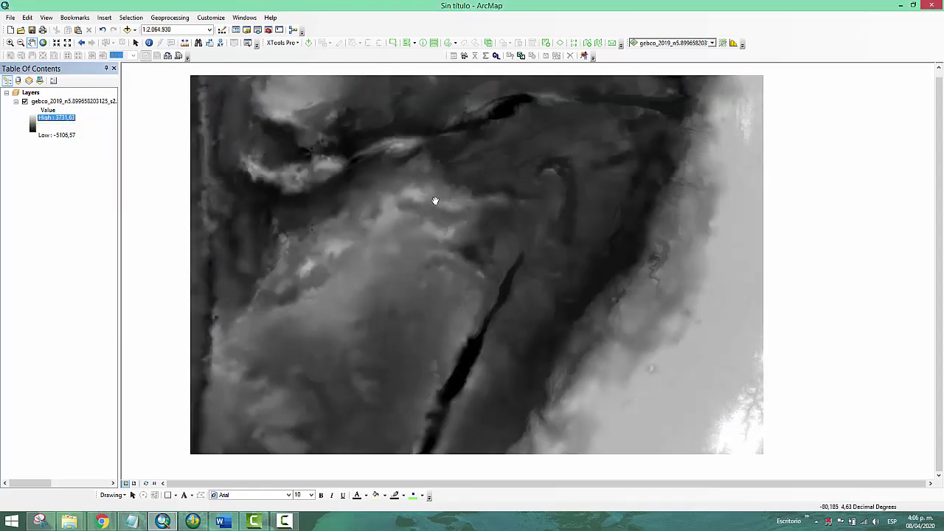
Step: Change the GEBCO raster's color ramp to the green-cyan-blue one, leaving it non-inverted
left_click(33, 126)
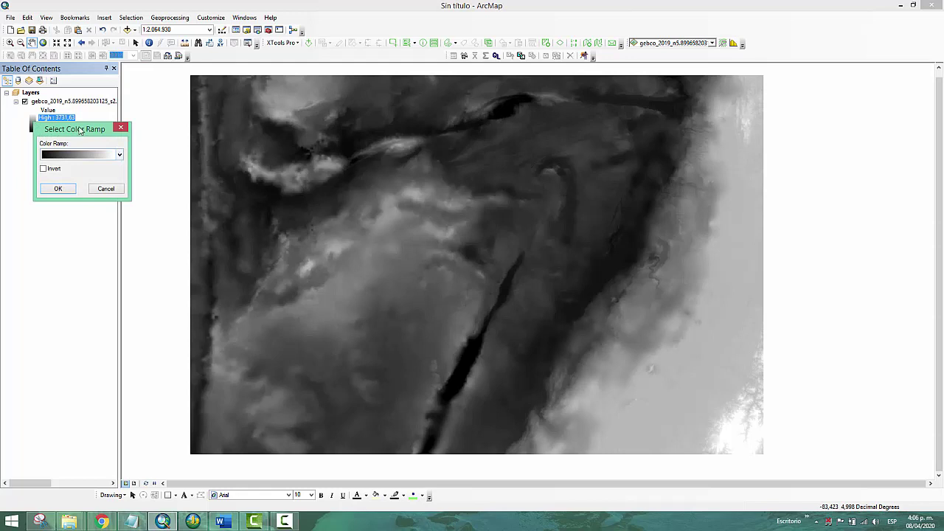
left_click_drag(83, 130, 210, 122)
left_click(249, 149)
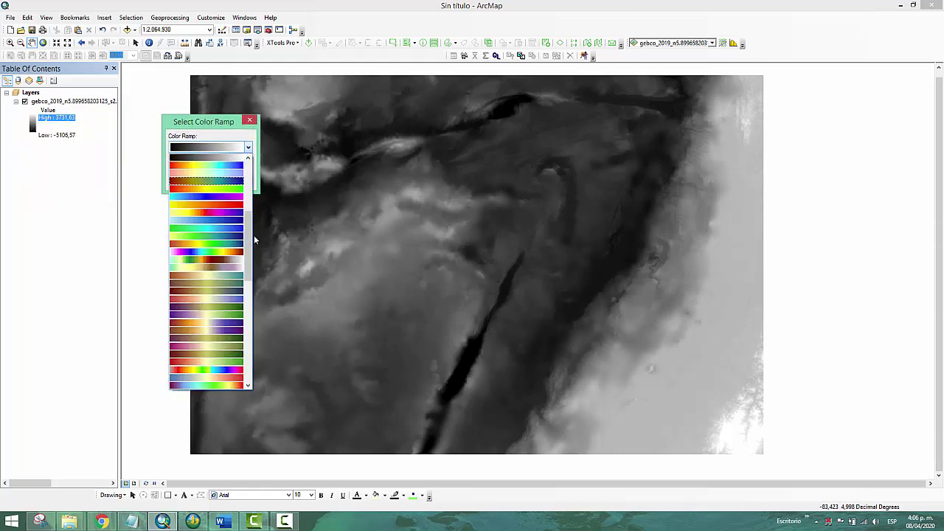
mouse_move(253, 235)
left_mouse_down()
mouse_move(254, 188)
mouse_move(252, 221)
left_mouse_up()
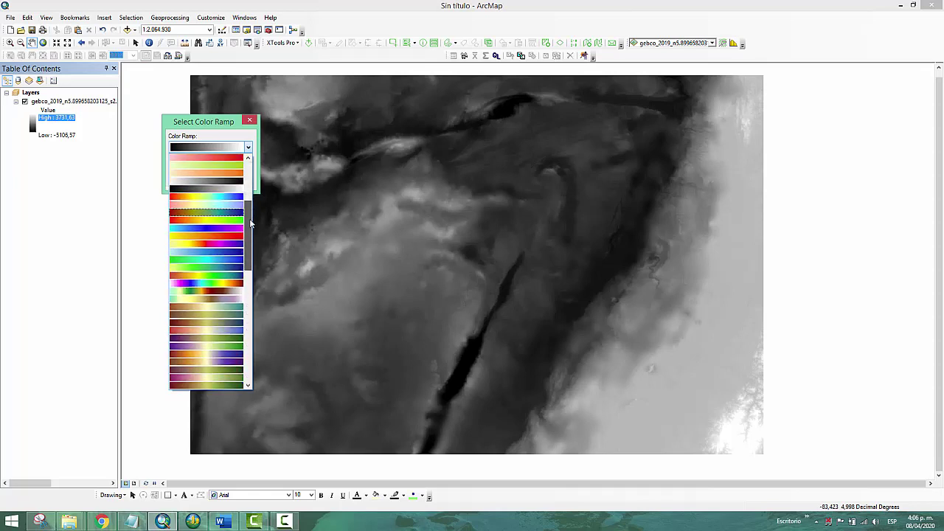
left_click(218, 264)
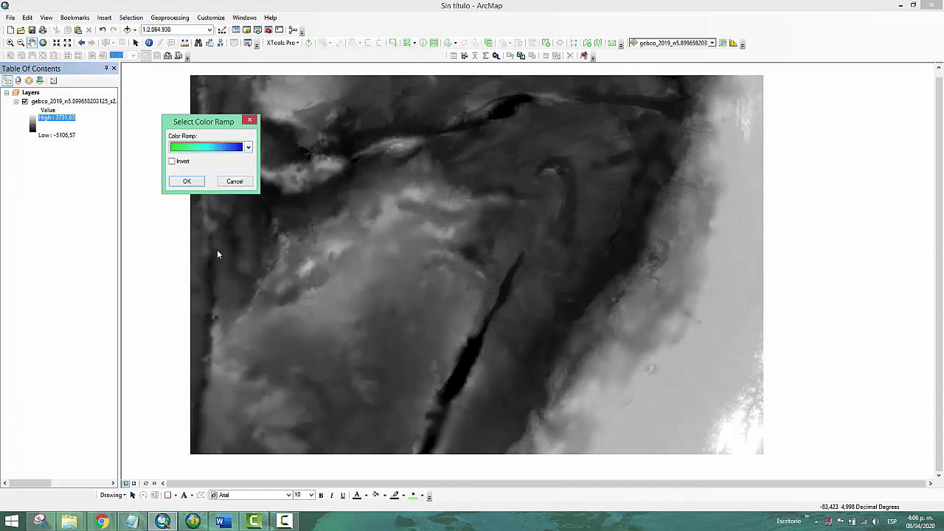
left_click(195, 185)
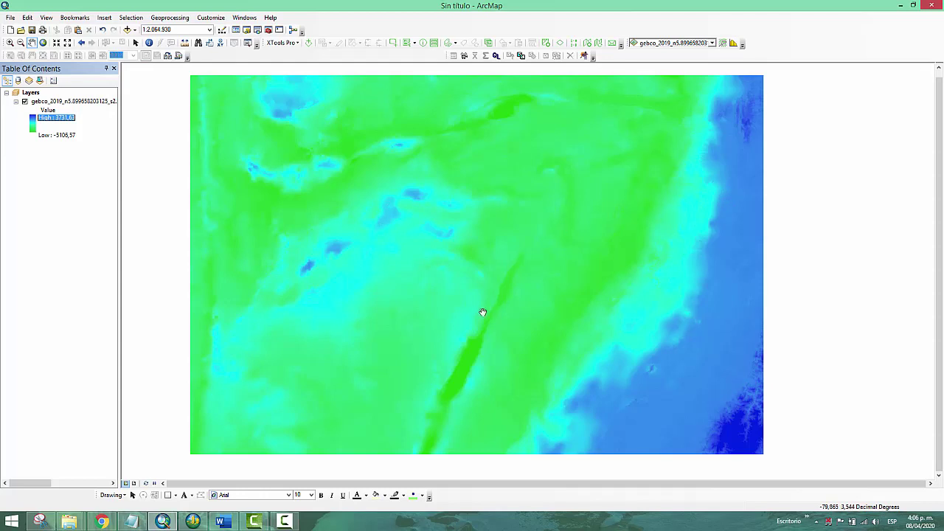
Step: Invert the green-cyan-blue color ramp of the GEBCO raster
left_click(33, 125)
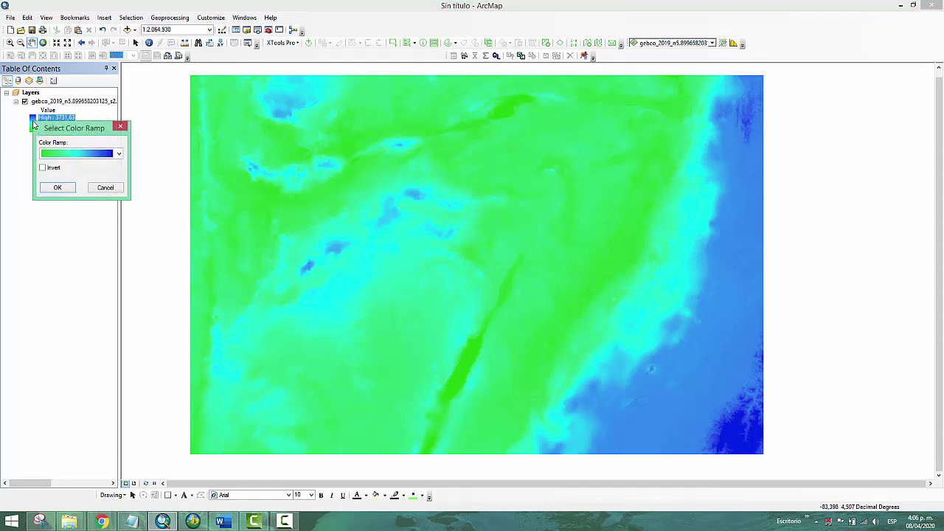
left_click(120, 127)
left_click(32, 125)
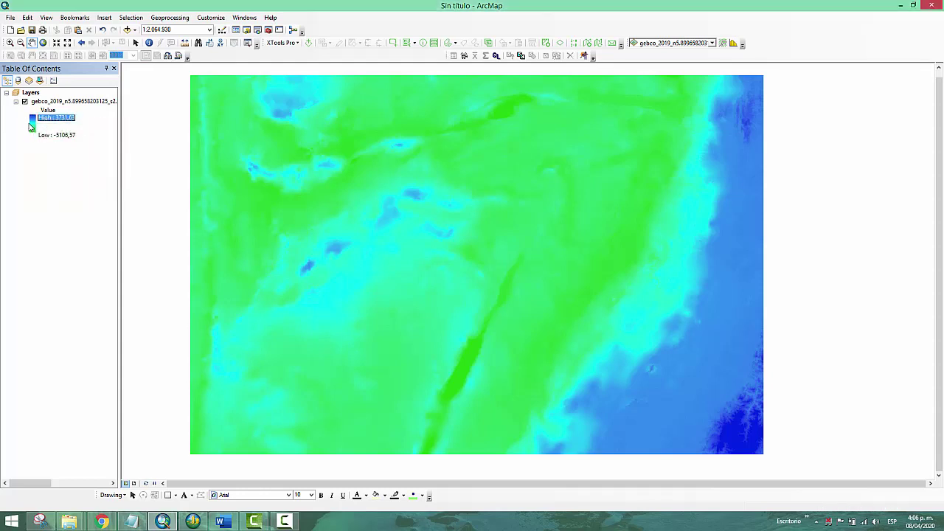
left_click(32, 126)
left_click(118, 158)
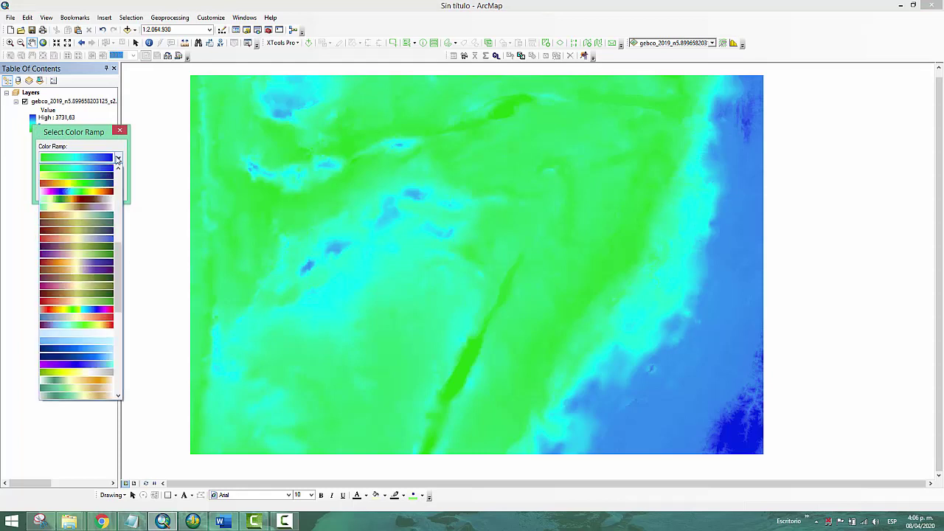
left_click(74, 169)
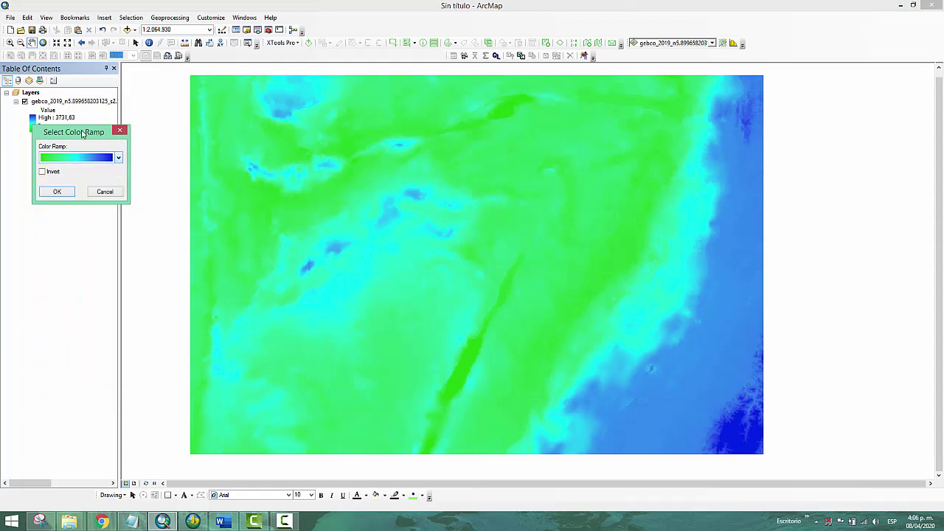
left_click(43, 176)
left_click(64, 198)
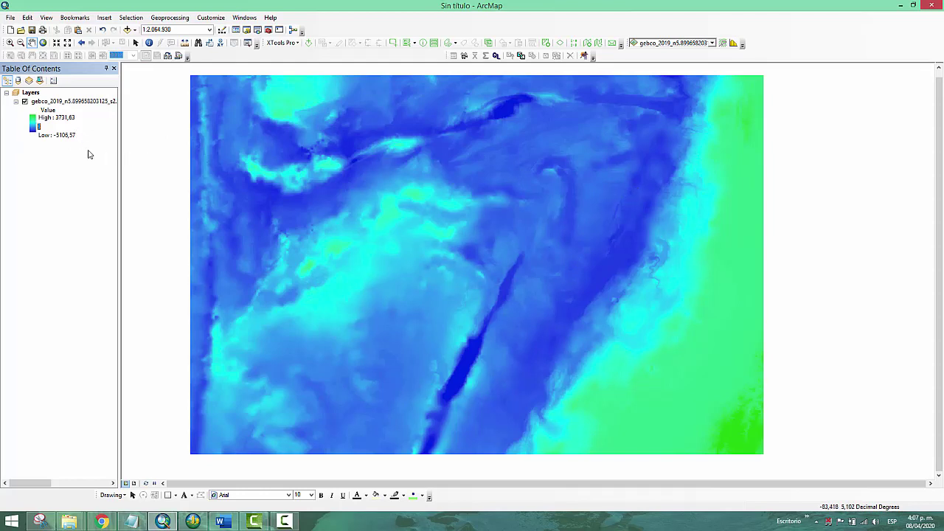
Step: Identify pixel values at several points along the dark blue trench, close the results and return to the Pan tool
left_click(149, 43)
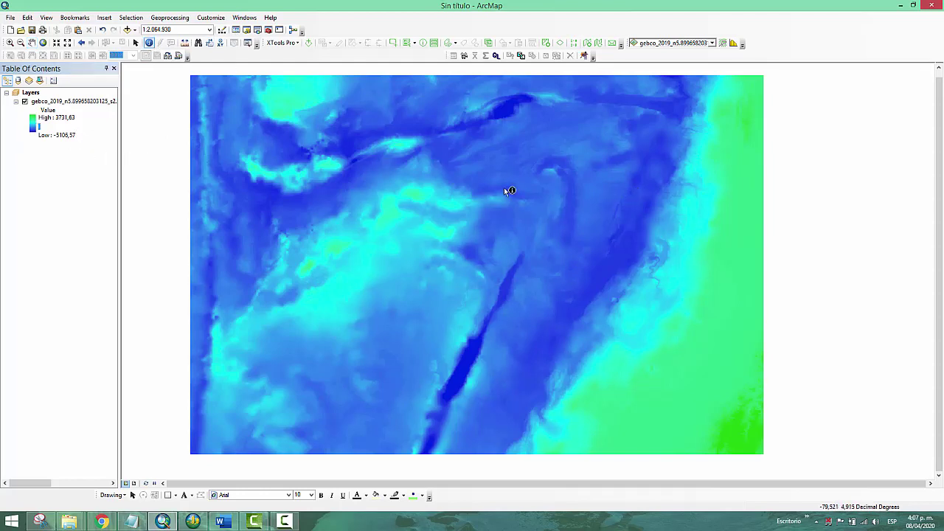
left_click(472, 360)
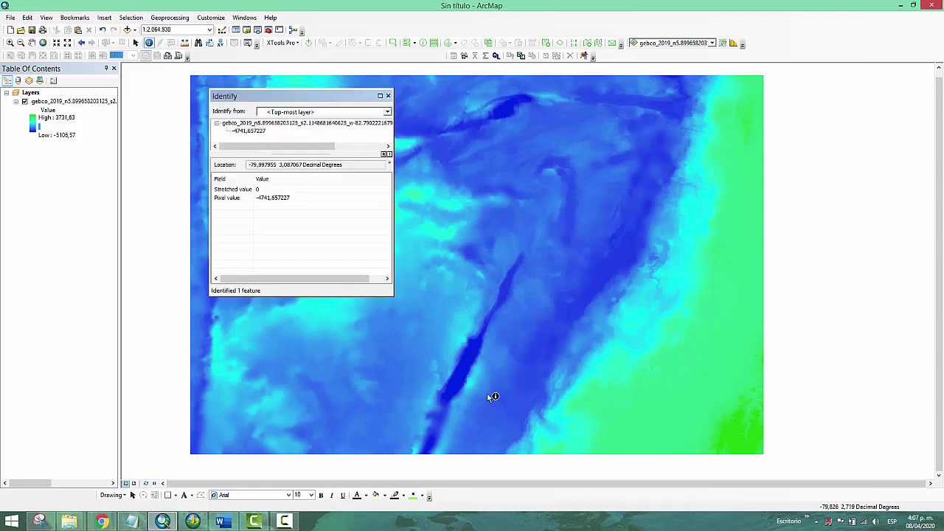
left_click(472, 355)
left_click(460, 368)
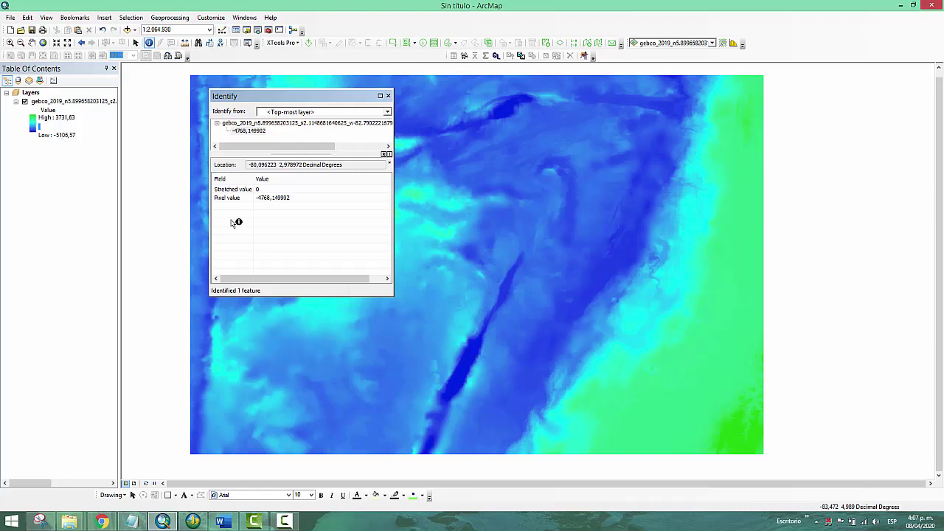
left_click(470, 358)
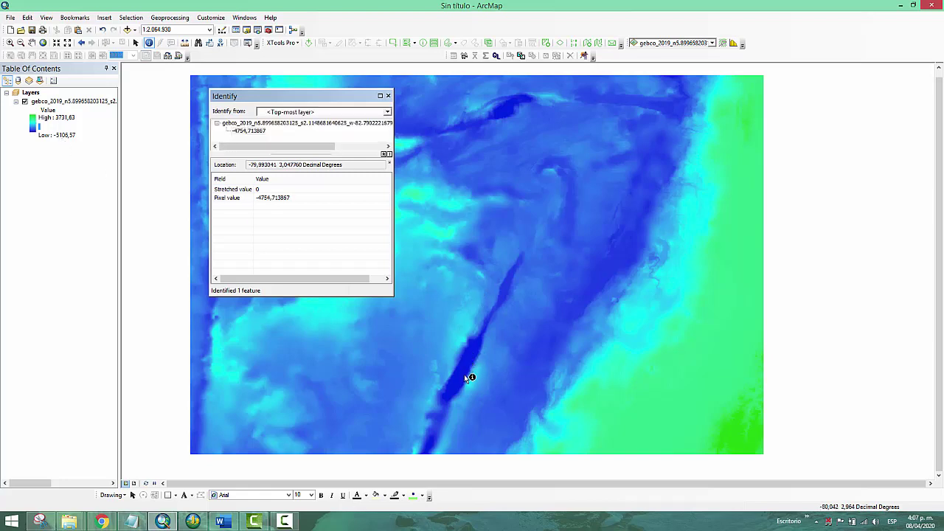
left_click(458, 382)
left_click(454, 390)
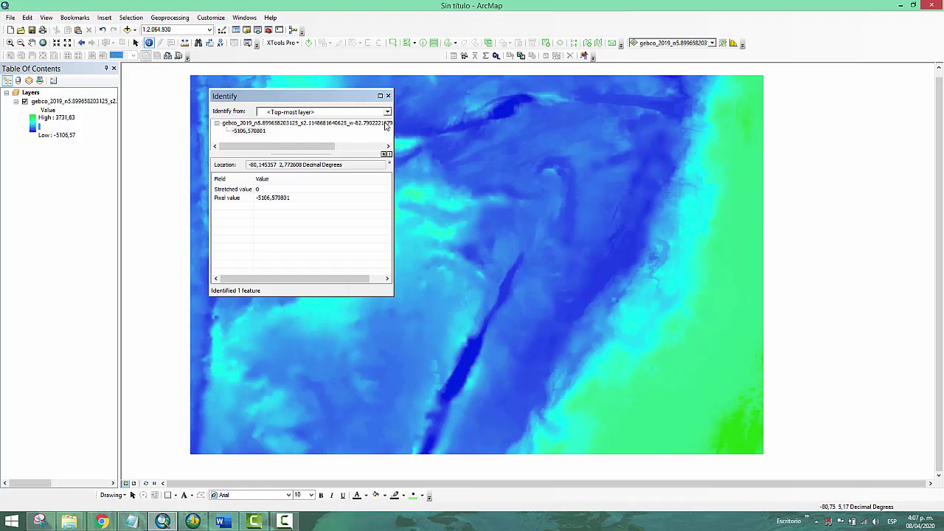
left_click(388, 95)
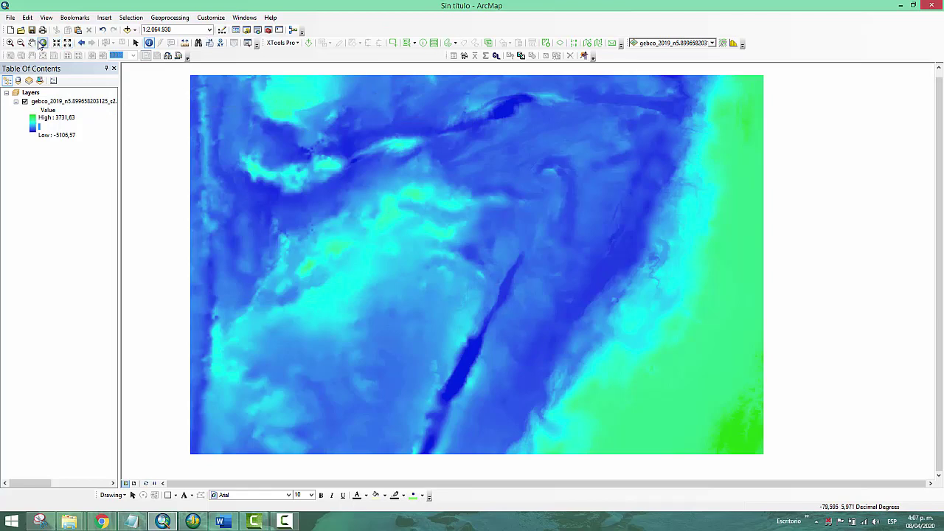
left_click(31, 42)
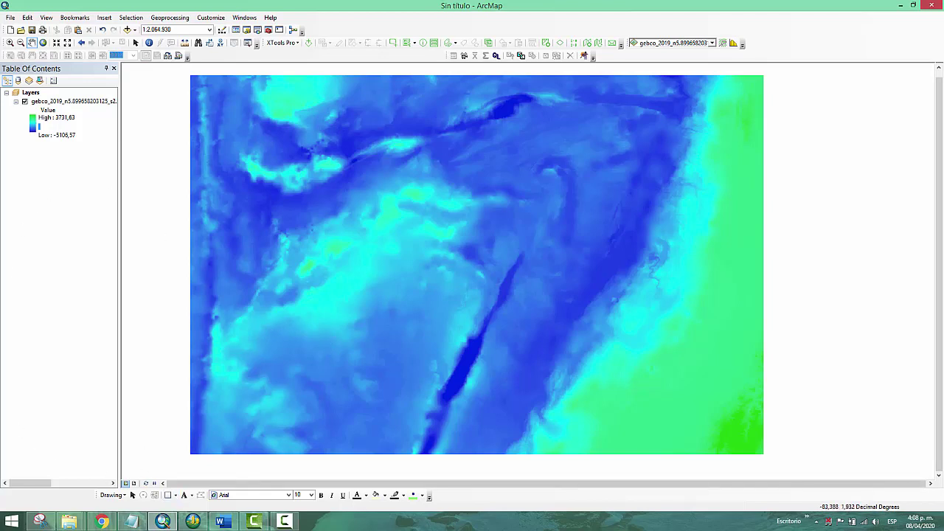
Step: Locate ArcScene 10.5 among the installed ArcGIS programs and switch to the already open ArcScene window
left_click(11, 520)
left_click(69, 484)
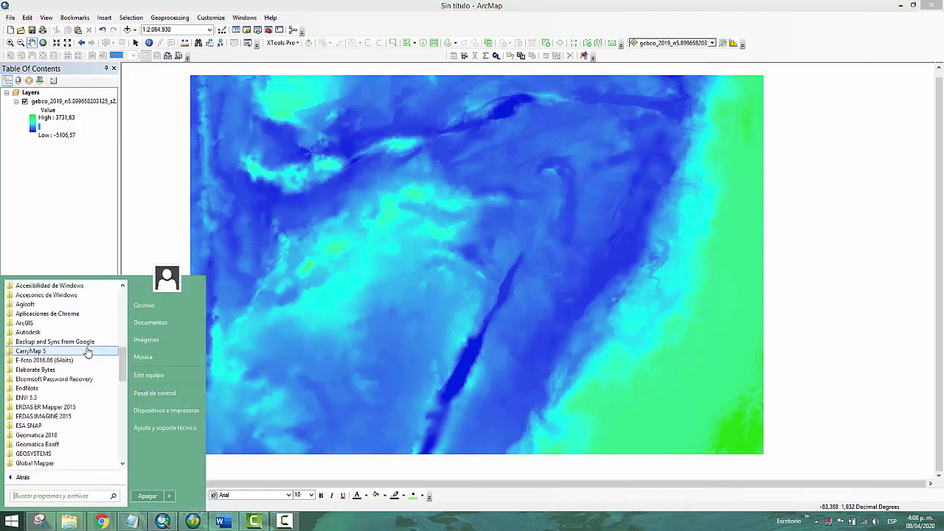
left_click(28, 325)
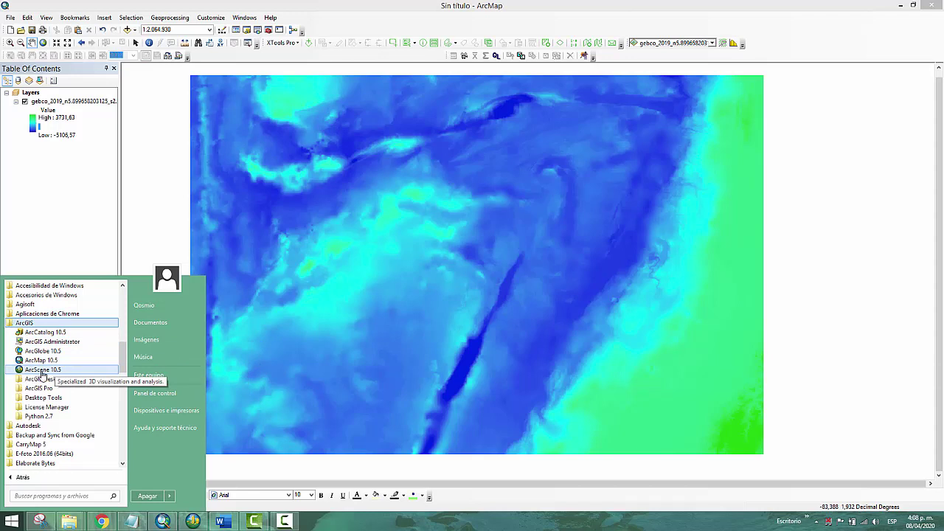
left_click(222, 522)
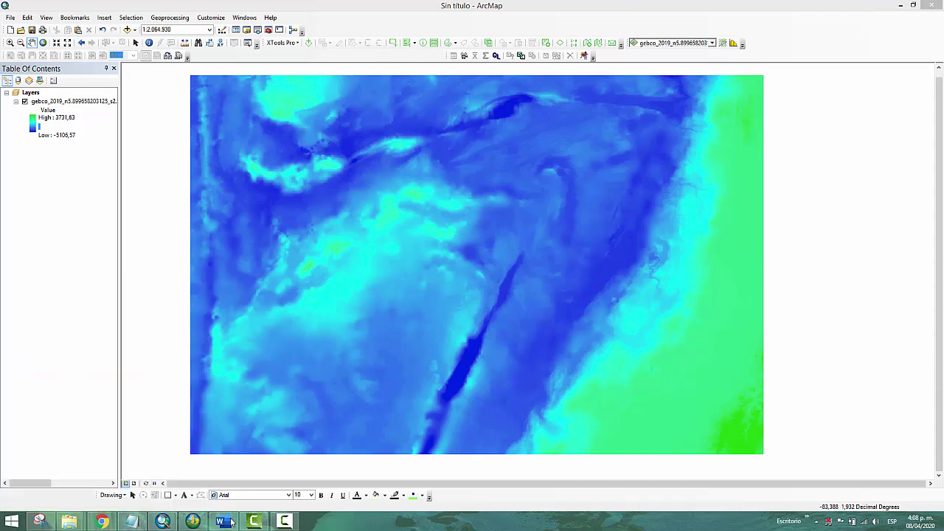
left_click(193, 521)
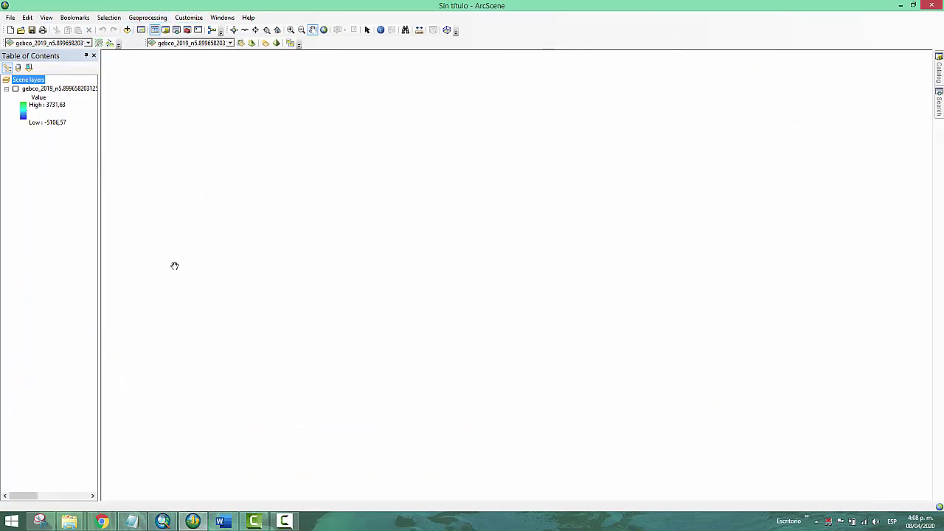
Step: Copy the GEBCO raster layer in ArcMap and paste it into the scene layers in ArcScene
left_click(163, 522)
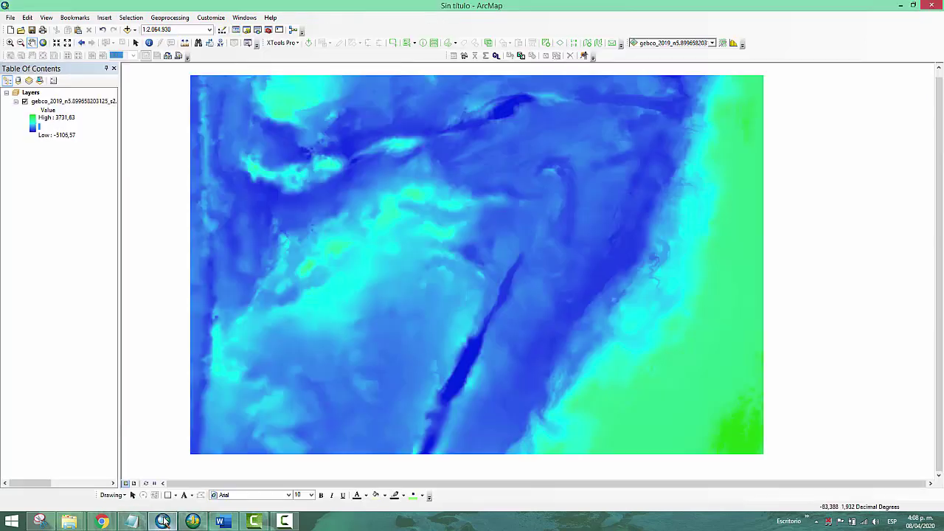
left_click(59, 101)
right_click(56, 103)
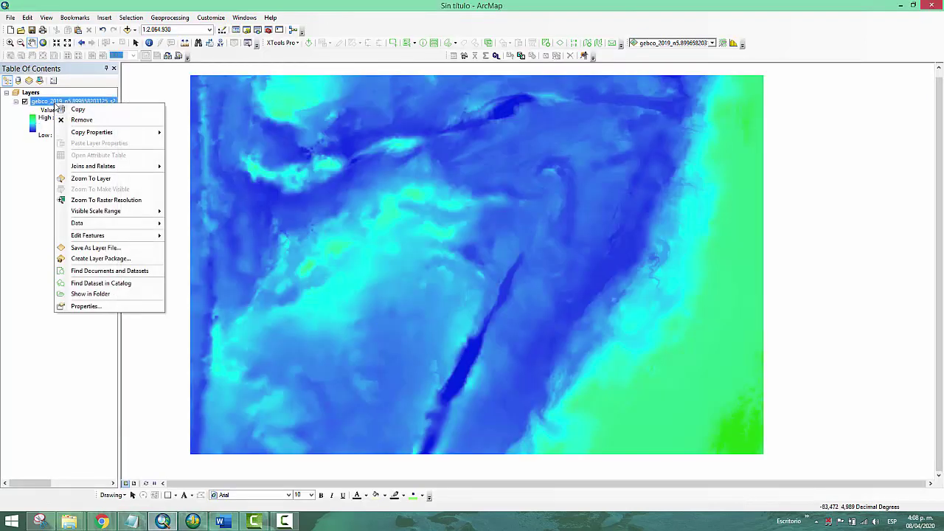
left_click(93, 113)
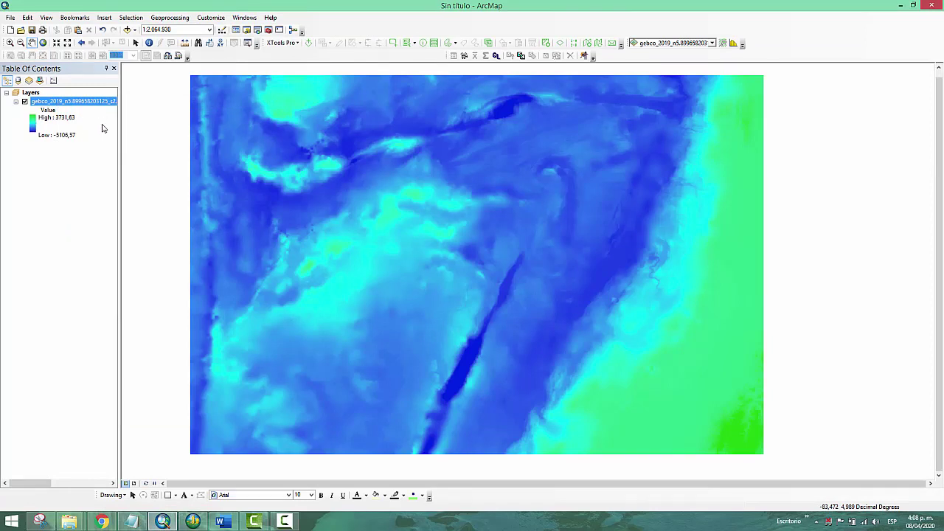
left_click(193, 521)
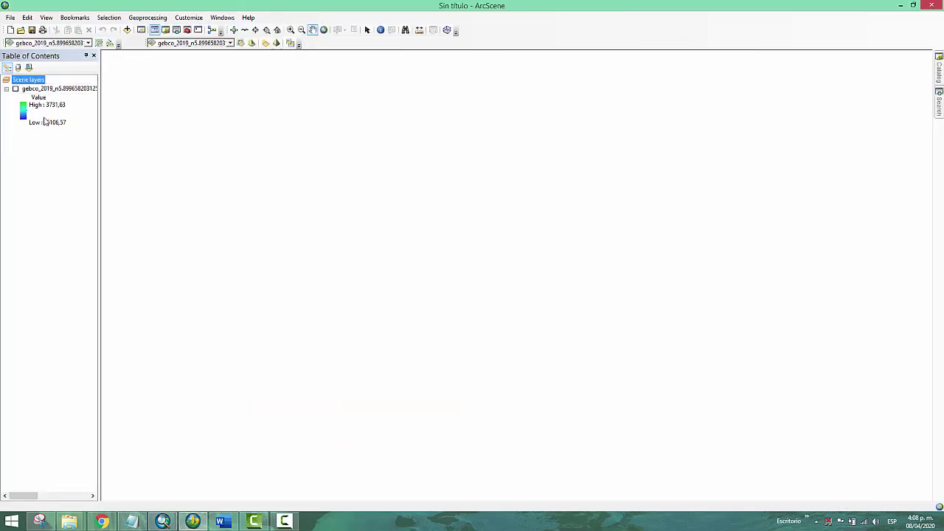
right_click(38, 80)
left_click(60, 109)
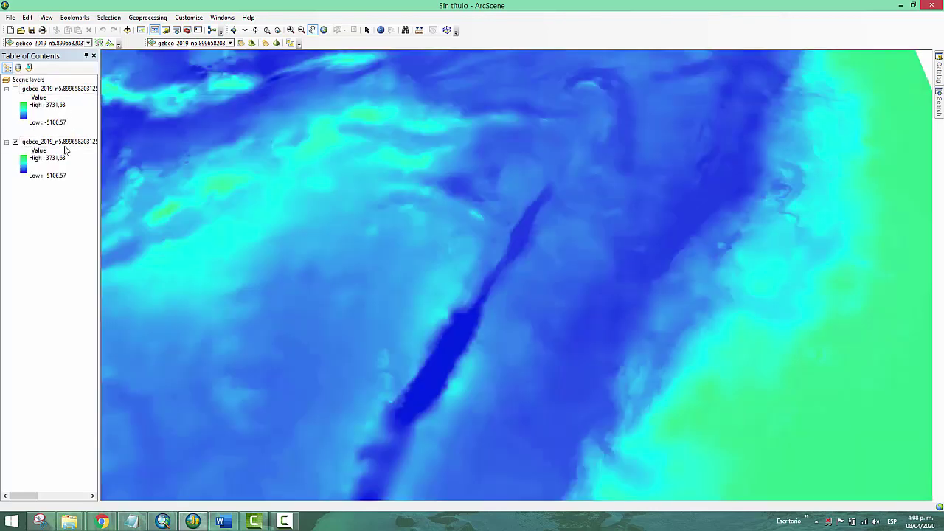
Step: Remove the older, hidden GEBCO layer from the scene and show the remaining raster at full extent
right_click(67, 92)
left_click(83, 109)
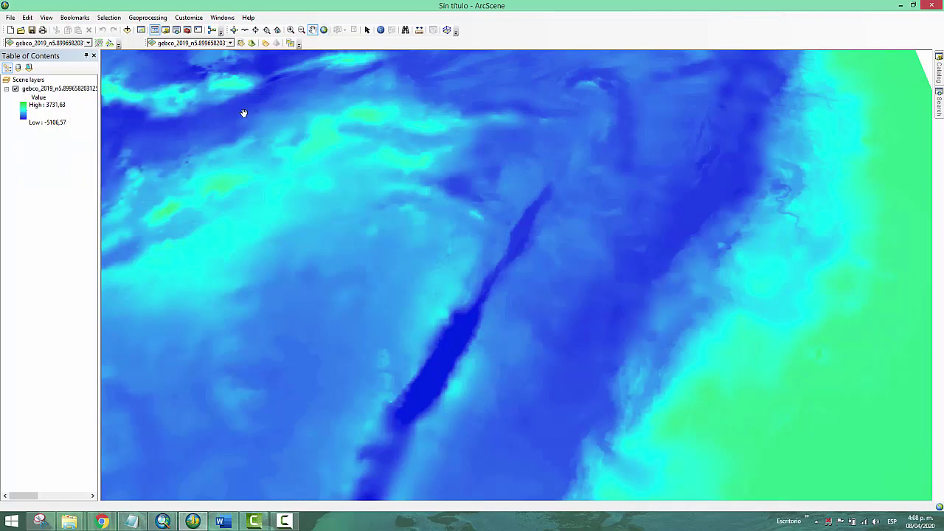
left_click(323, 30)
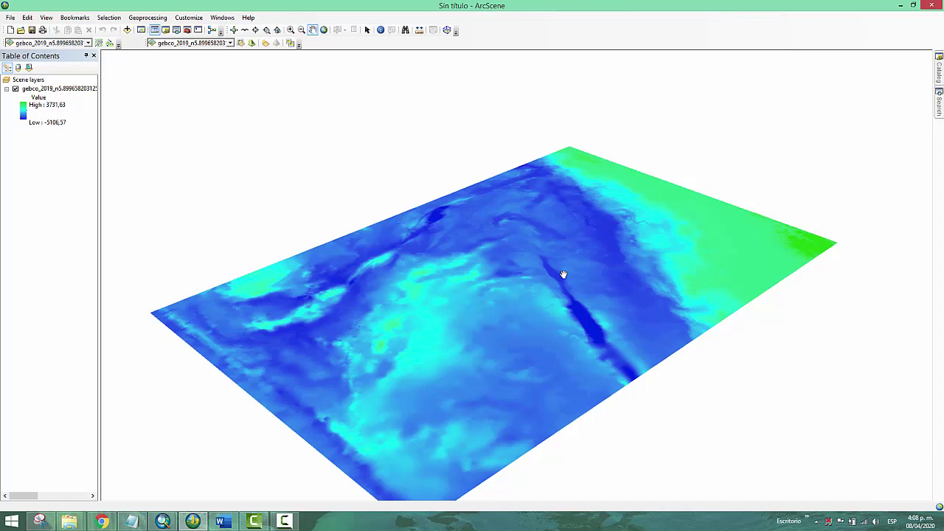
Step: Set the scene's vertical exaggeration to 0 in the scene properties and show the raster at full extent
left_click(74, 18)
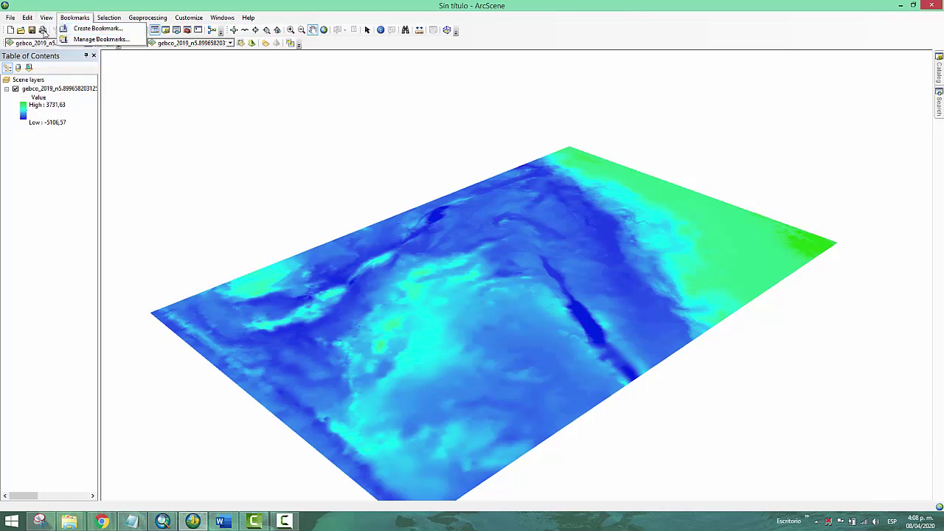
left_click(73, 76)
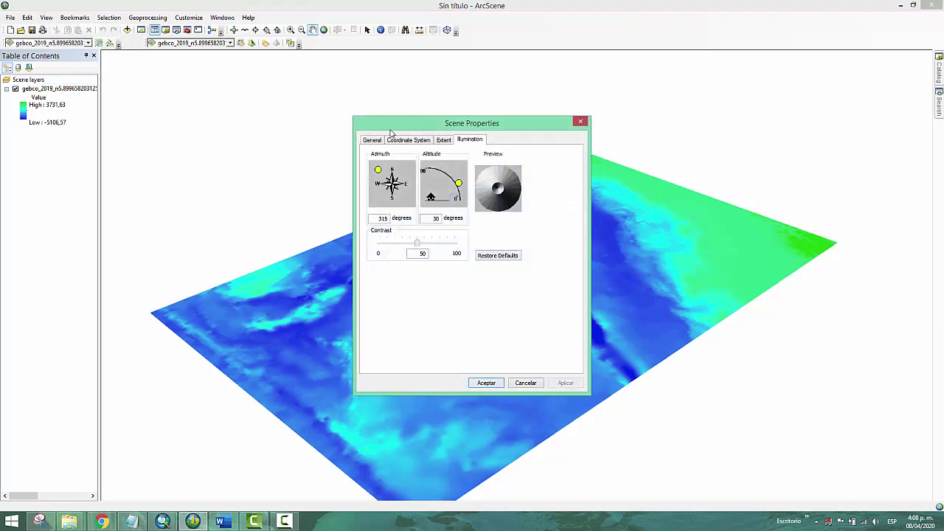
left_click(373, 140)
left_click(465, 210)
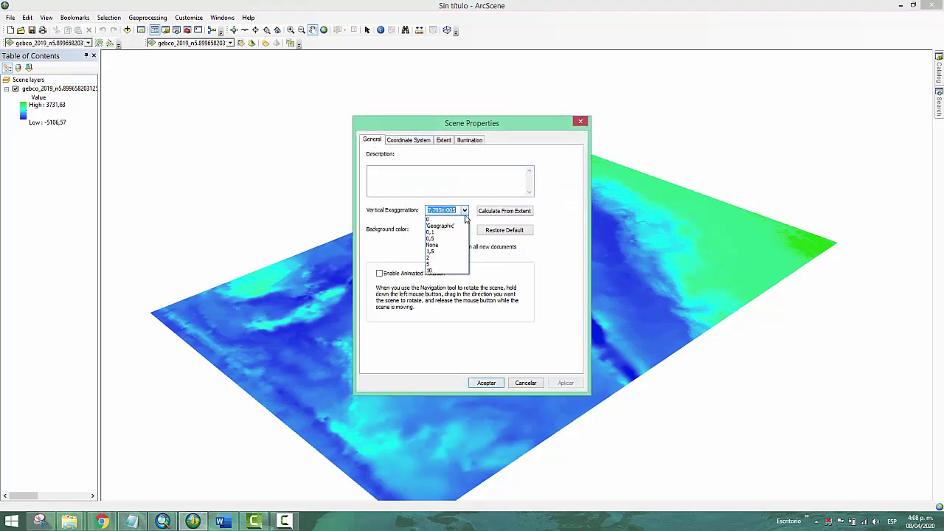
left_click(441, 220)
left_click(476, 382)
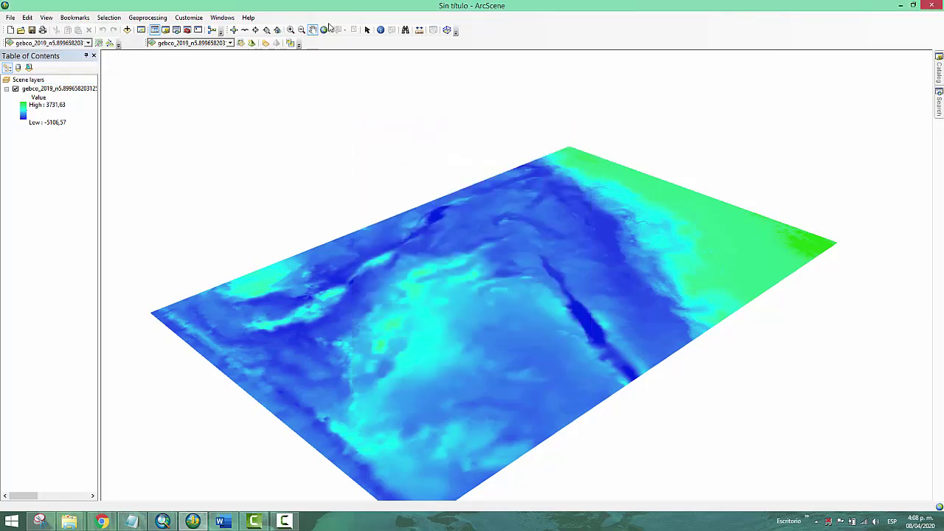
left_click(324, 30)
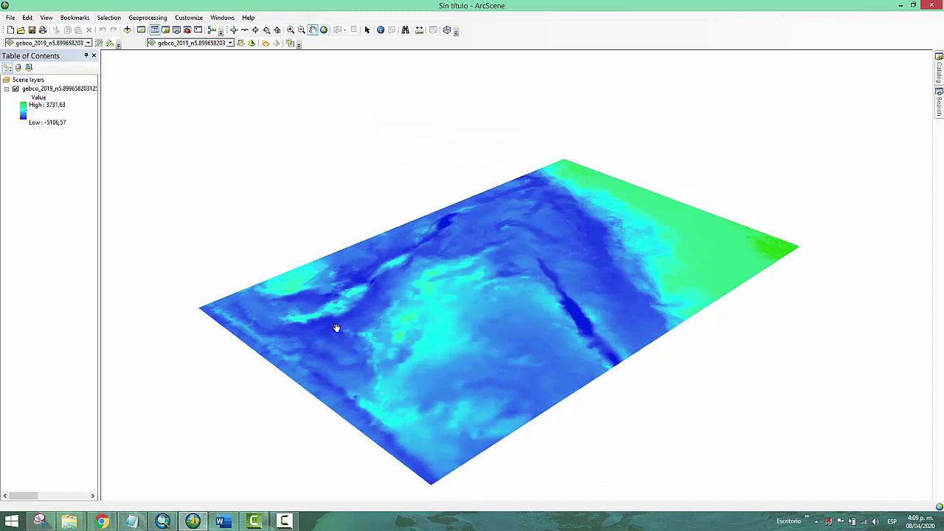
left_click_drag(613, 300, 563, 258)
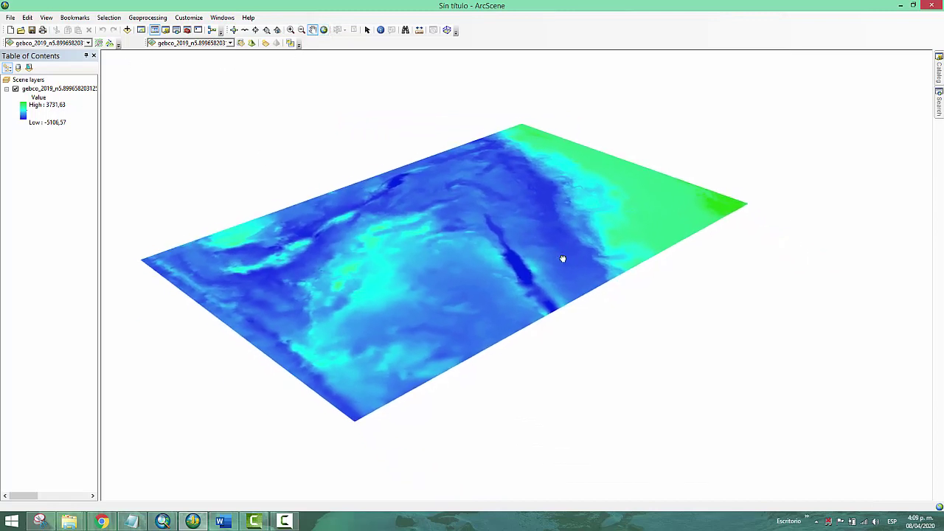
Step: Set the GEBCO layer's base heights to float on a custom surface, using the GEBCO 2019 raster as the elevation source
left_click(234, 30)
left_click_drag(393, 198, 390, 259)
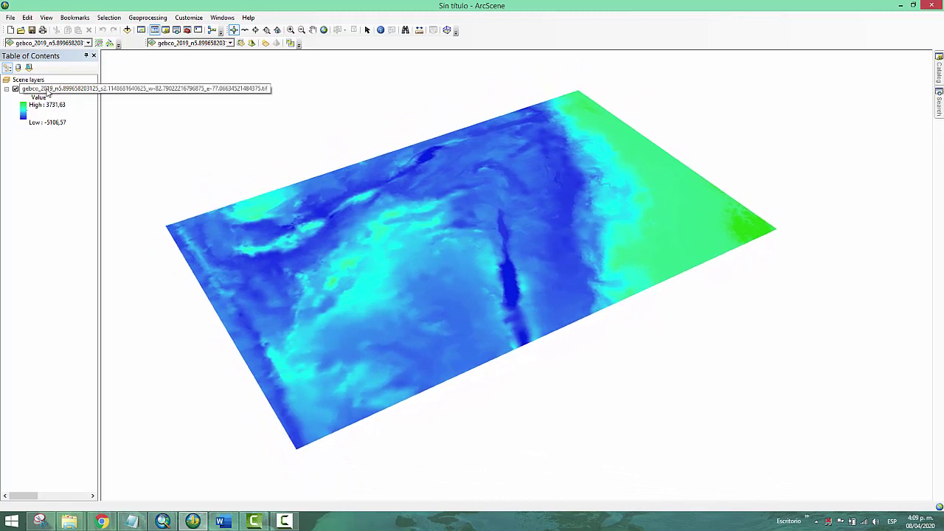
right_click(47, 90)
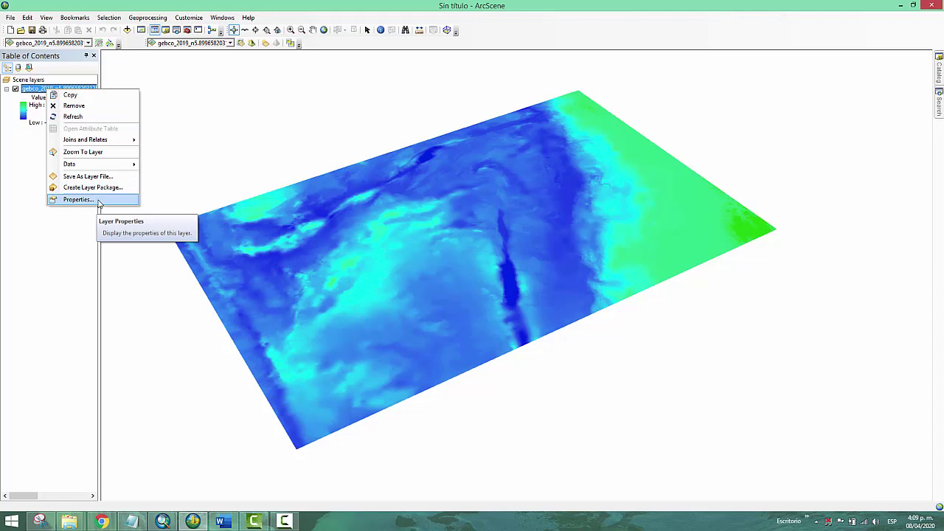
left_click(70, 223)
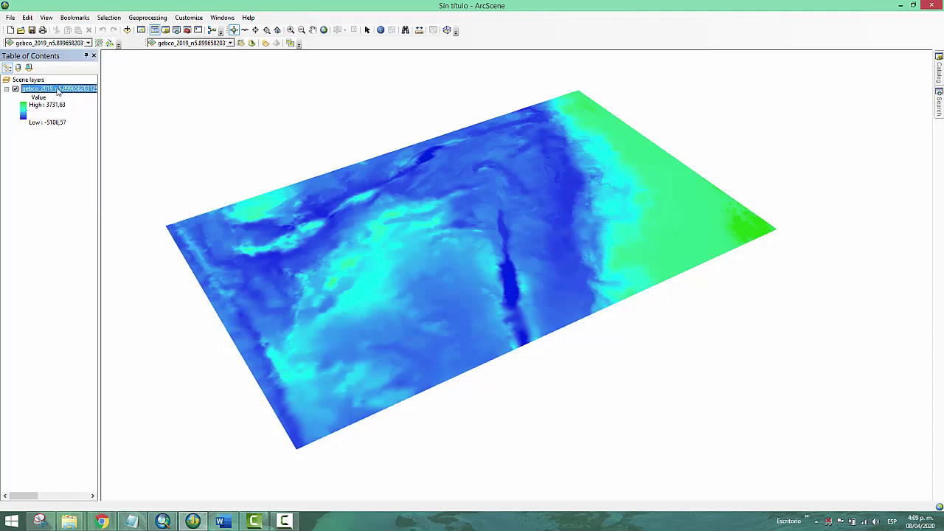
right_click(80, 94)
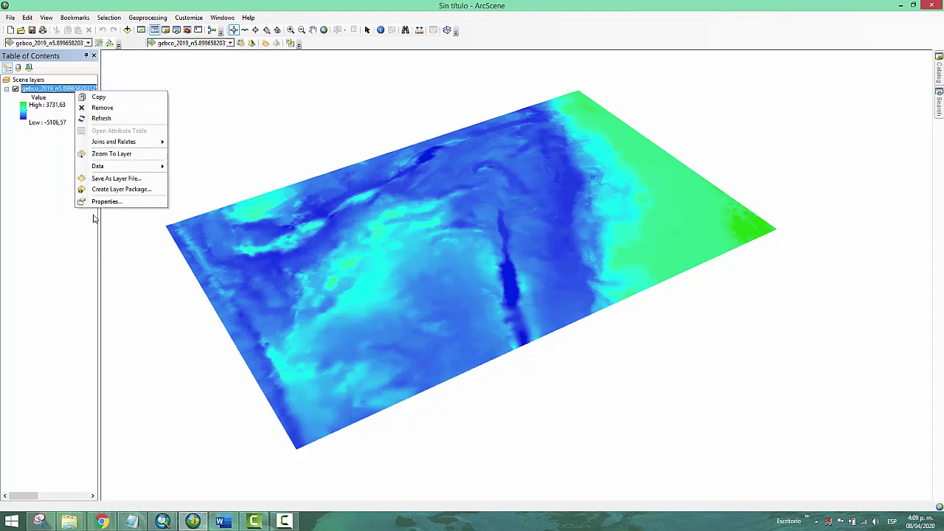
left_click(96, 204)
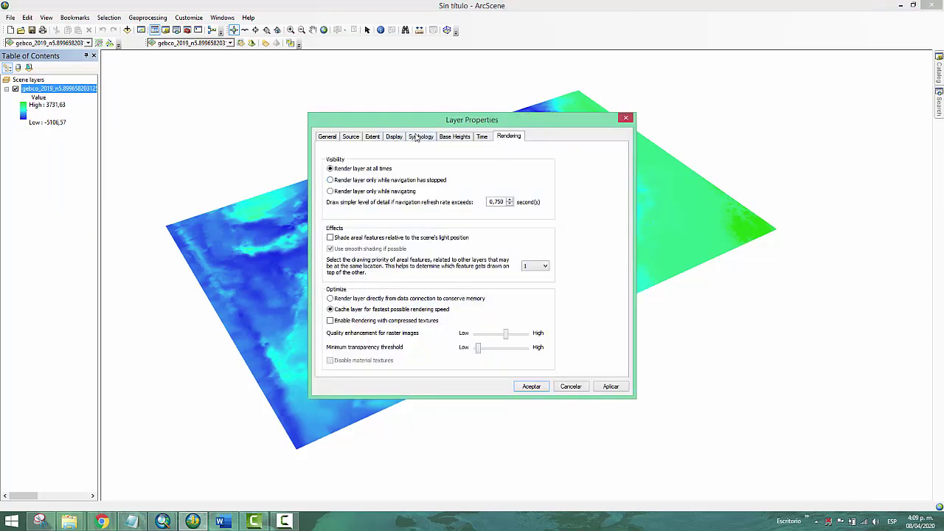
left_click(455, 137)
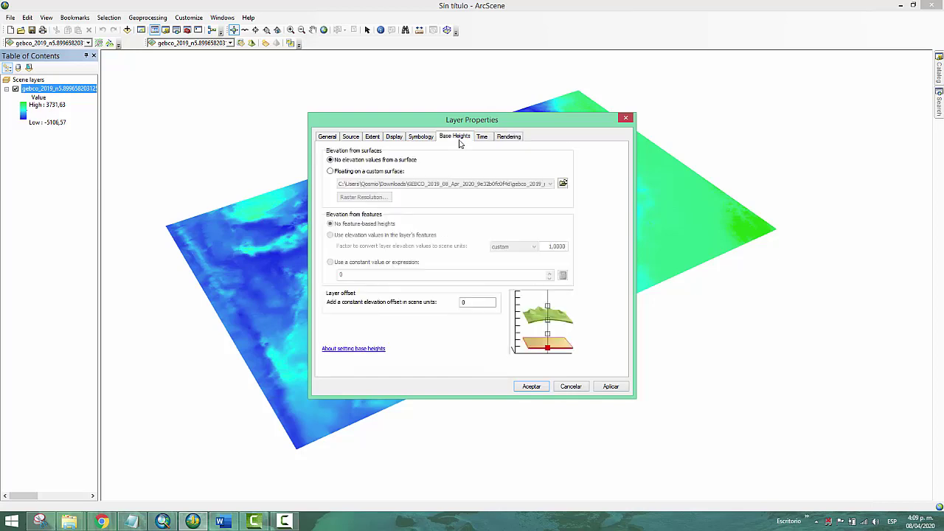
left_click(331, 172)
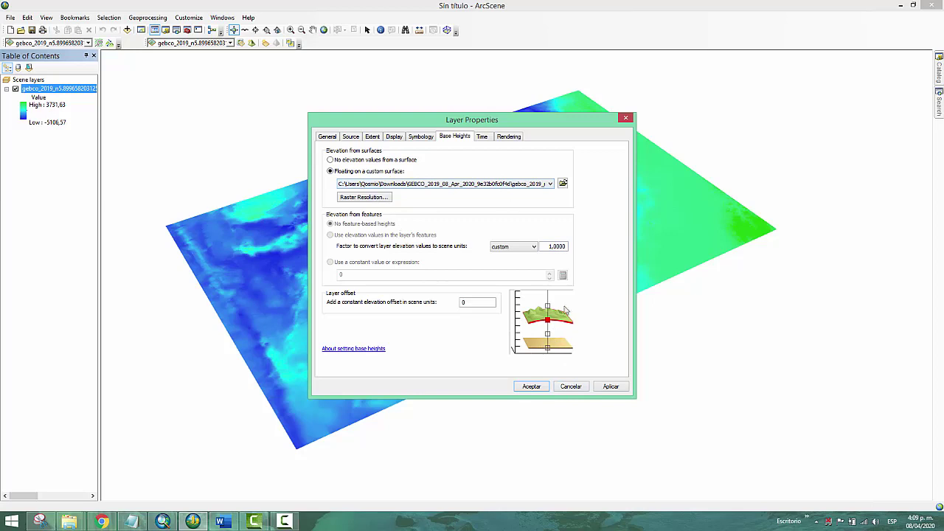
left_click(531, 387)
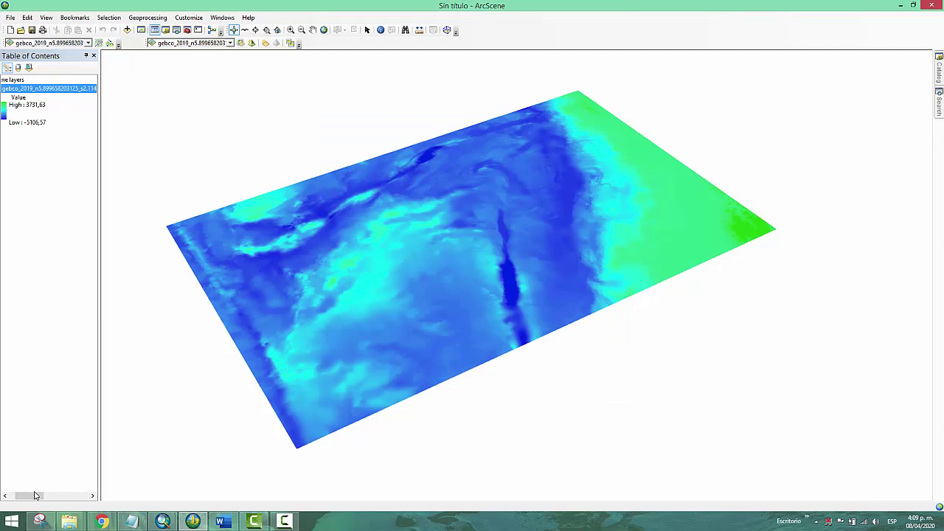
Step: Calculate the scene's vertical exaggeration from the extent and apply it to the tilted raster
left_click_drag(34, 495, 28, 495)
left_click(324, 30)
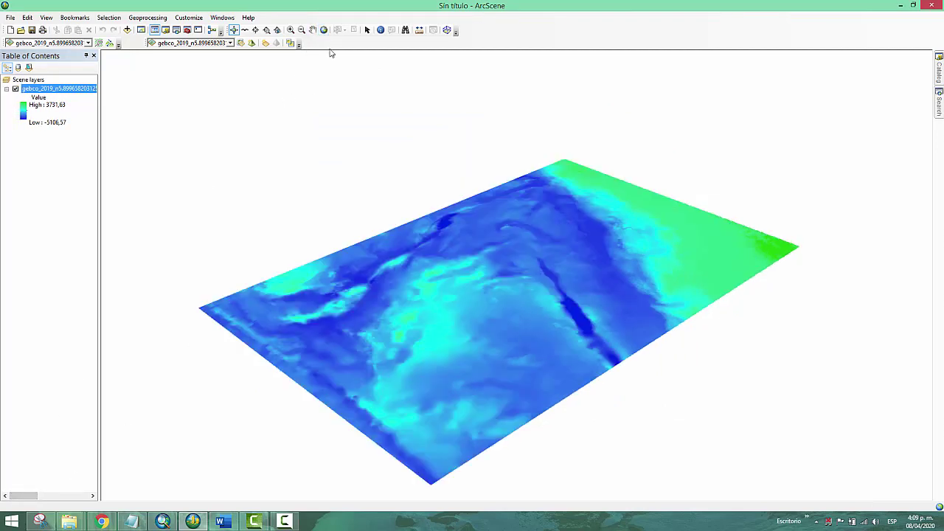
left_click_drag(517, 349, 386, 292)
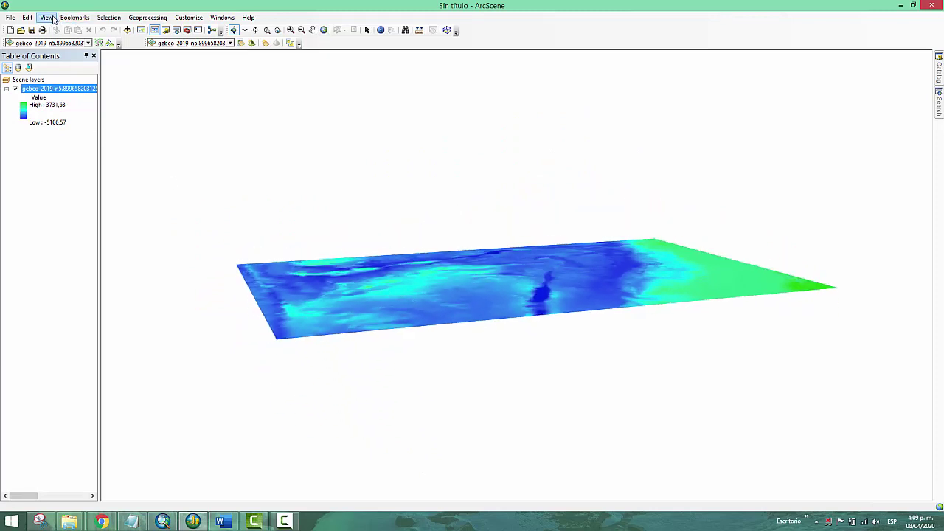
left_click(47, 18)
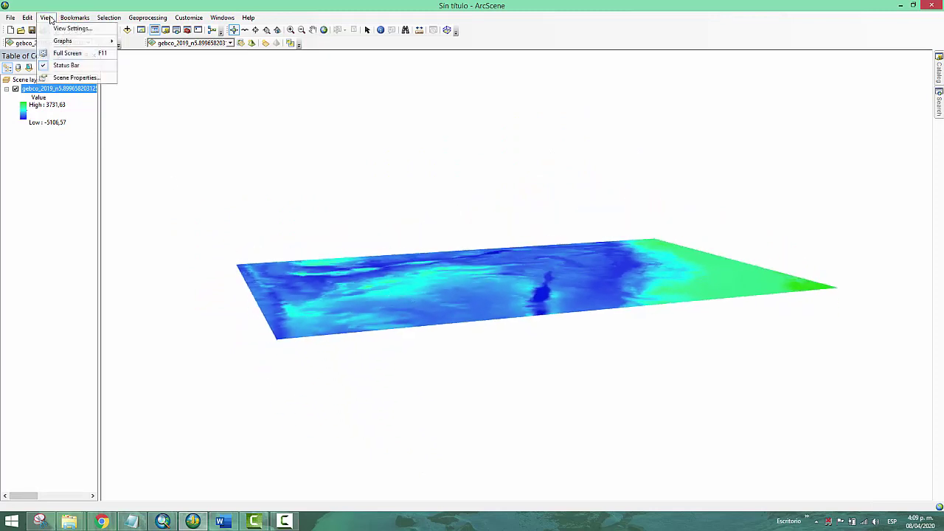
left_click(71, 78)
left_click_drag(463, 126, 223, 84)
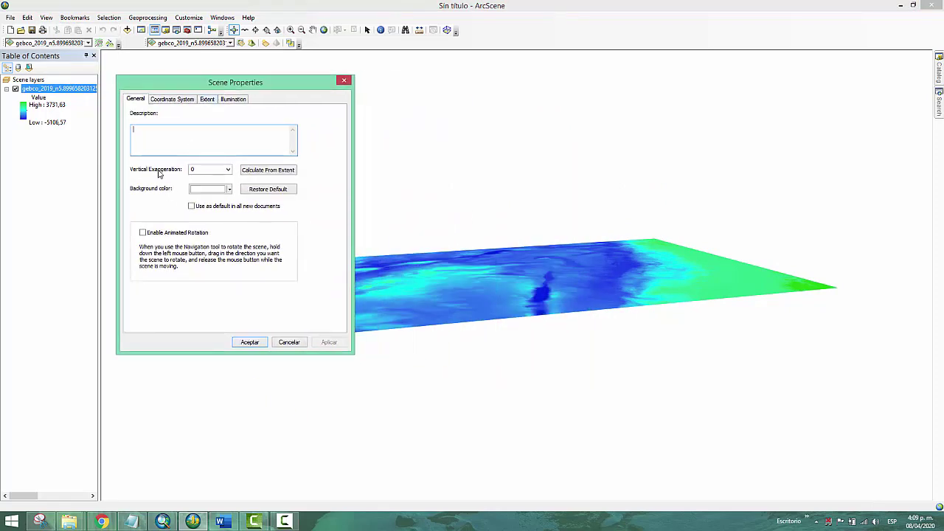
left_click(268, 171)
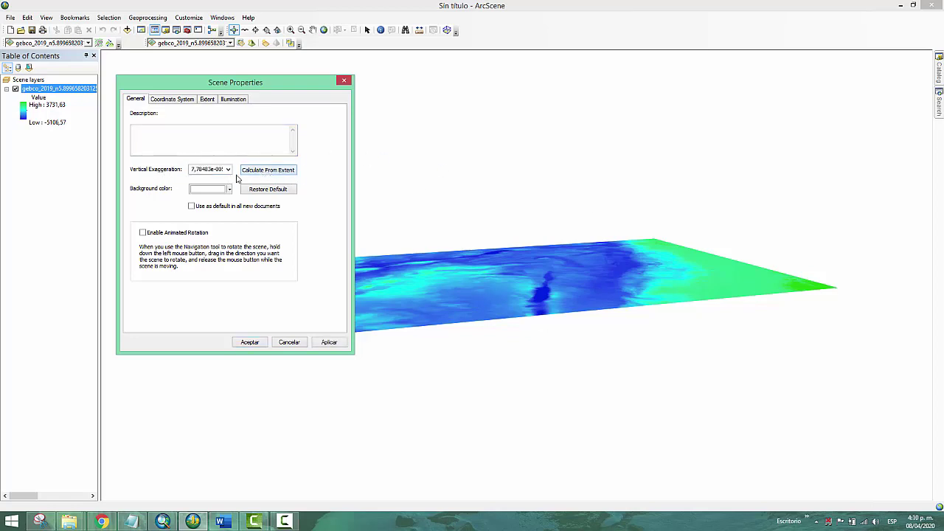
left_click(329, 343)
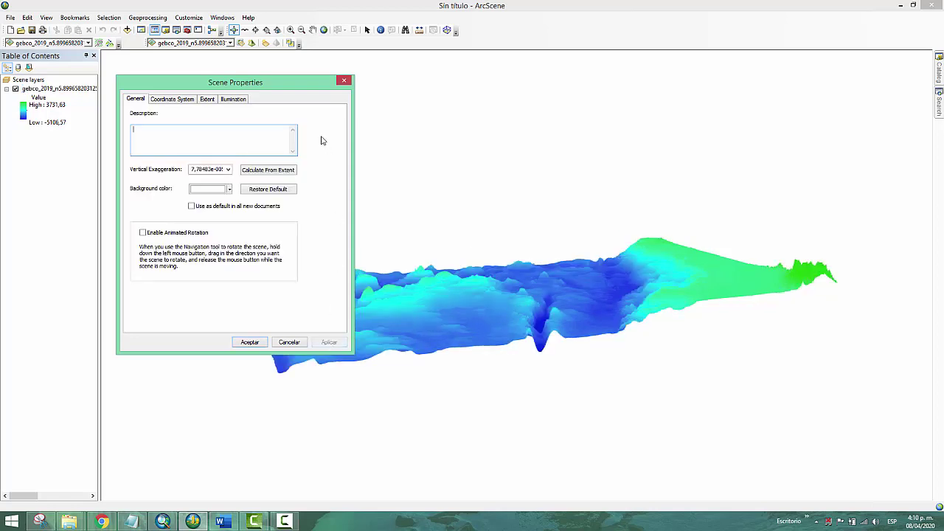
left_click(249, 343)
Step: Examine the 3D relief of the trench, coastal slope and green mountainous corner up close and from the opposite side
left_click_drag(479, 248, 393, 355)
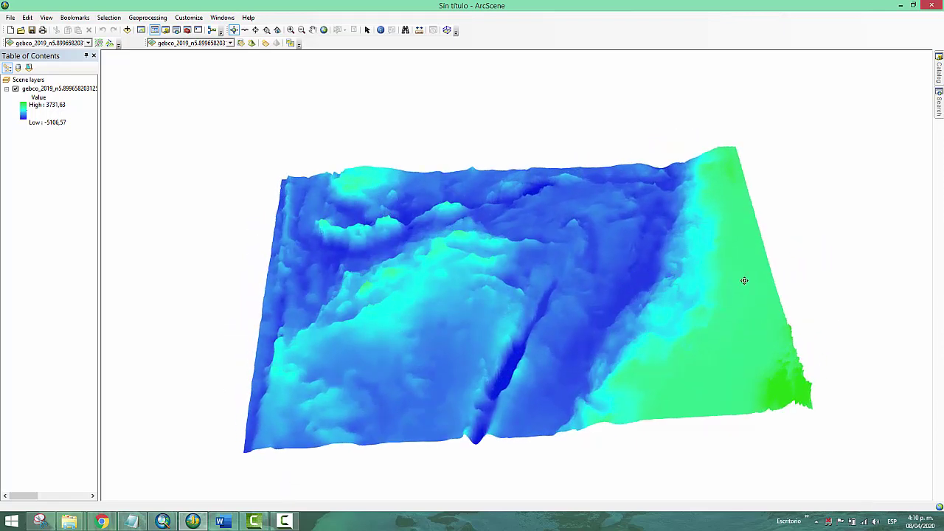
scroll(735, 270, "up", 2)
scroll(676, 283, "down", 4)
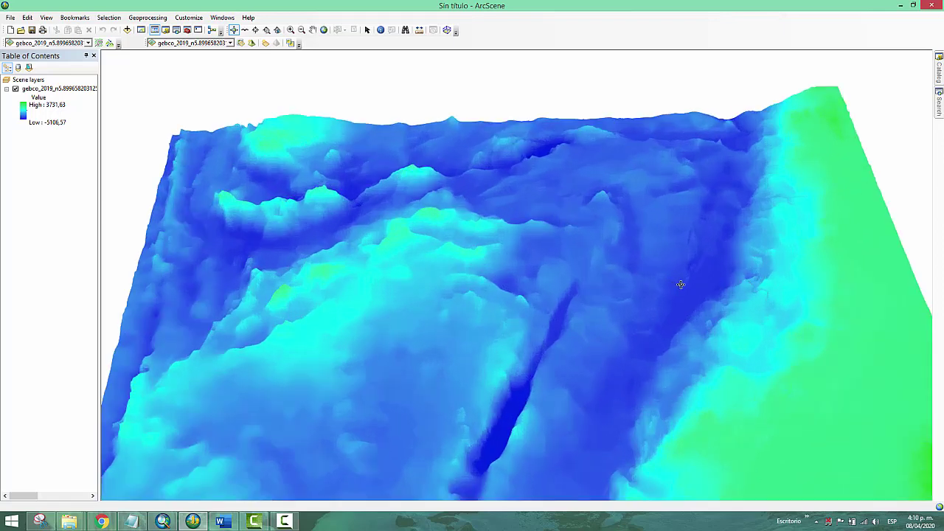
left_click_drag(681, 282, 807, 217)
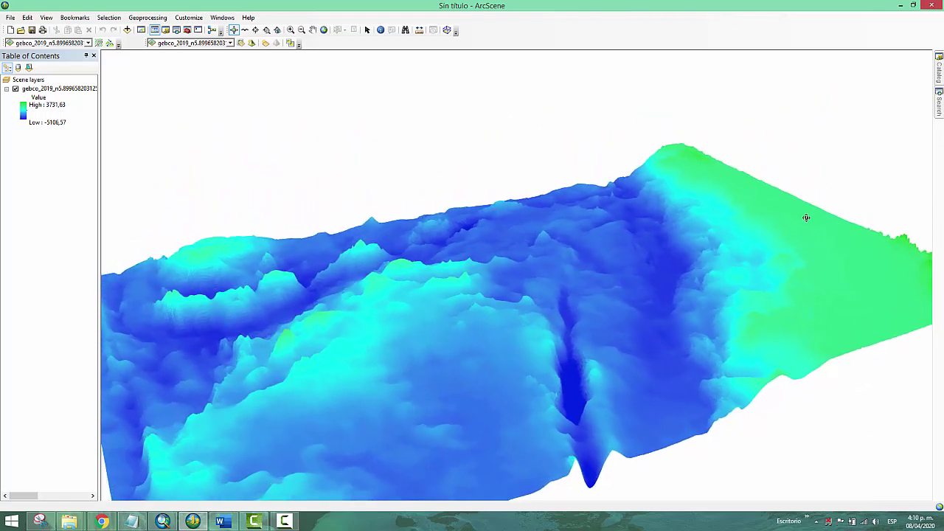
left_click(313, 30)
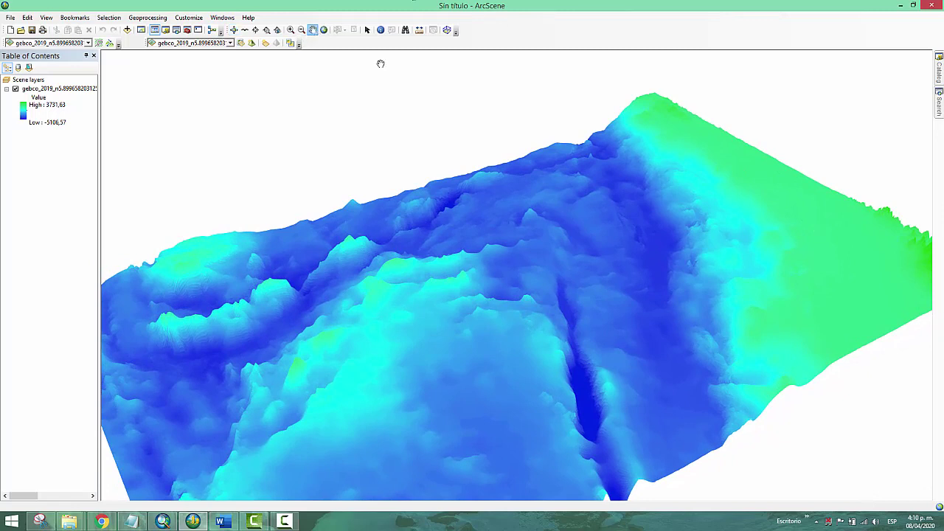
left_click_drag(605, 187, 404, 185)
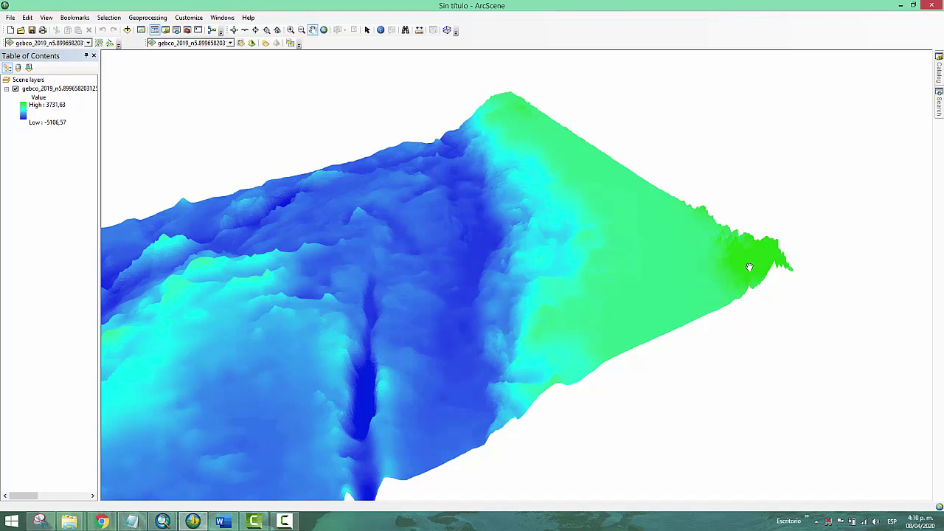
left_click_drag(692, 222, 732, 222)
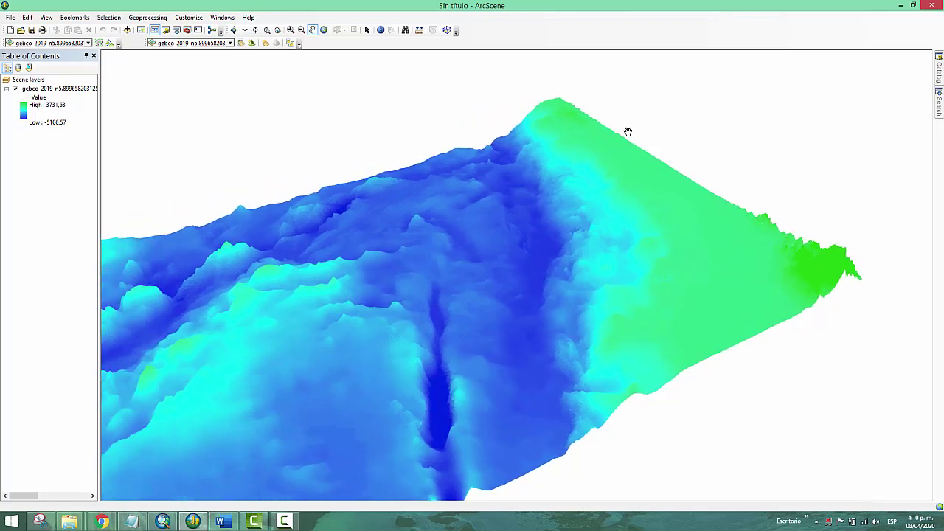
left_click_drag(628, 132, 649, 107)
left_click(234, 30)
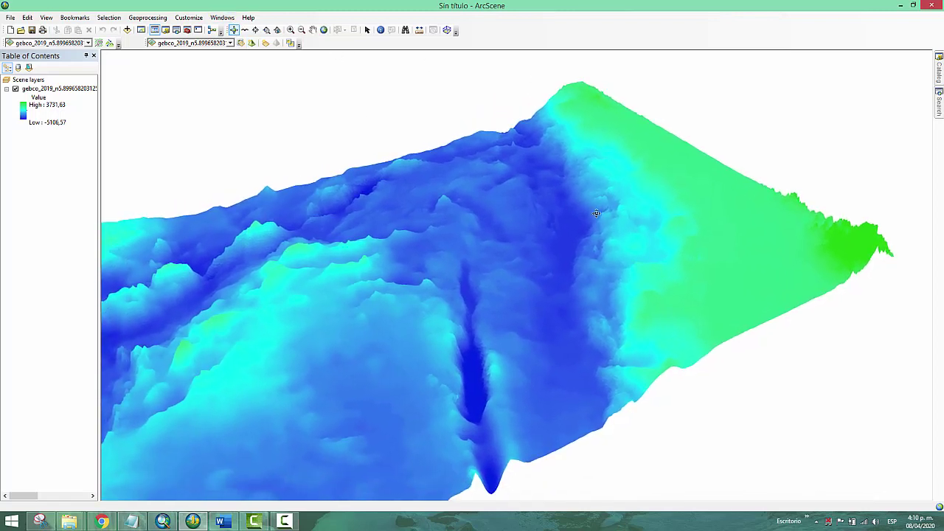
left_click_drag(579, 233, 265, 256)
left_click_drag(277, 251, 537, 314)
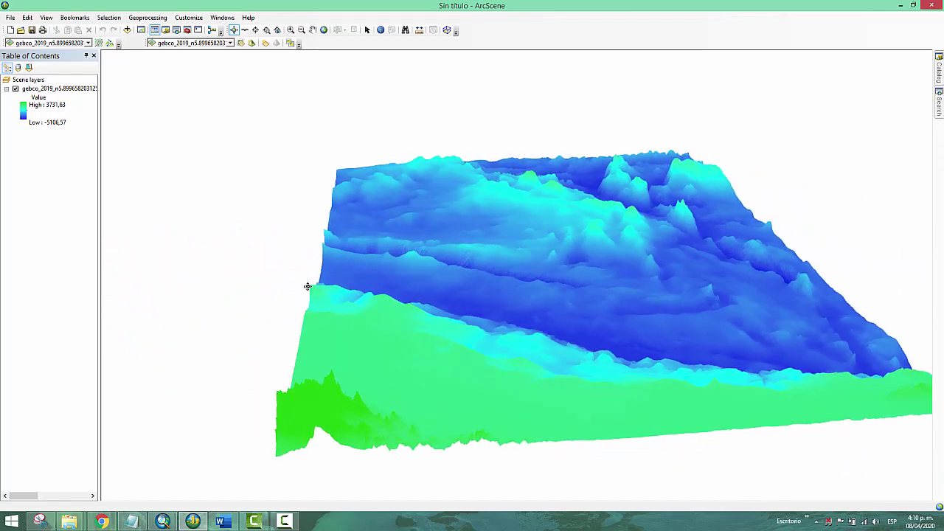
left_click_drag(307, 286, 483, 316)
Step: Recentre and turn the terrain to examine the trench's cross-section and the submarine ridges across the seabed
left_click(313, 29)
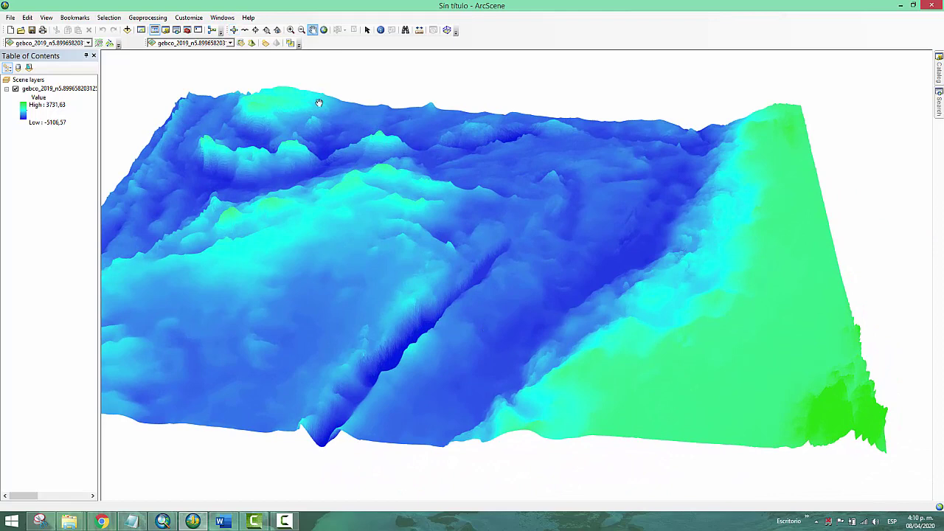
left_click_drag(316, 98, 415, 166)
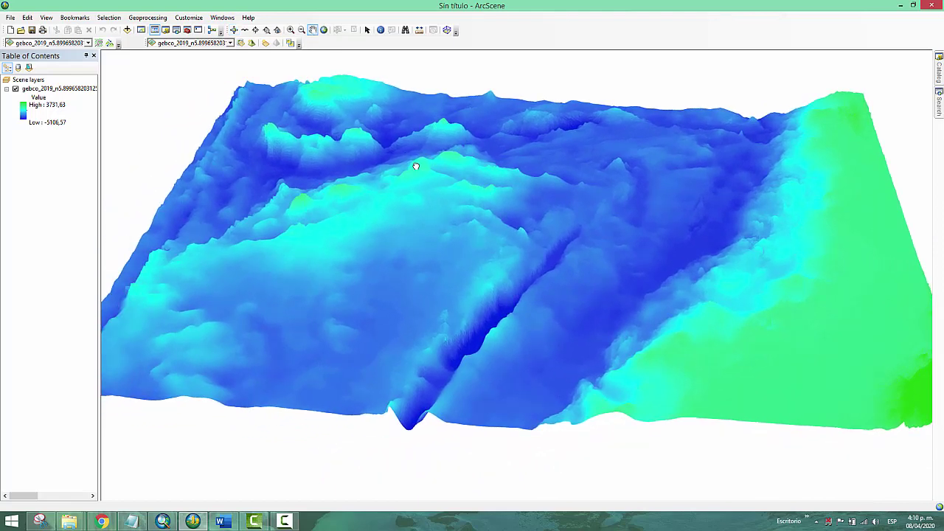
left_click(233, 29)
left_click_drag(388, 244, 400, 235)
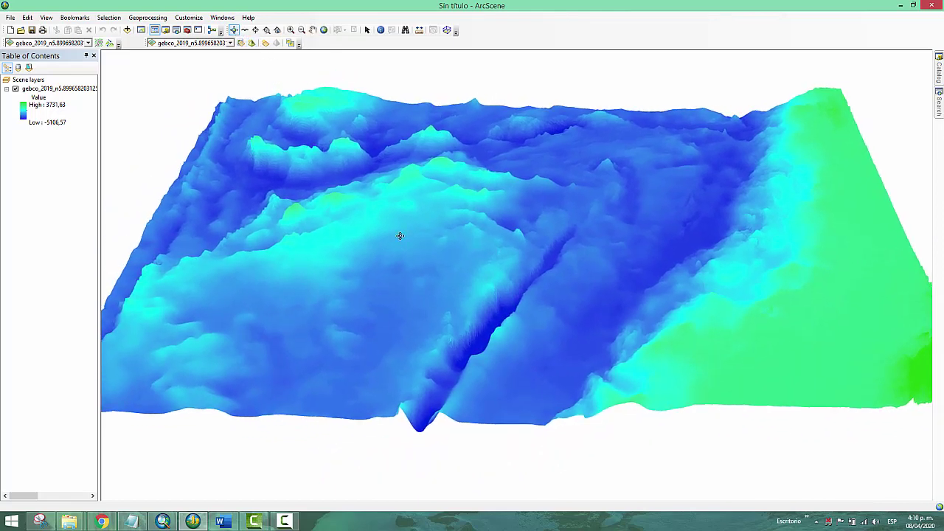
left_click(313, 29)
left_click_drag(274, 126, 318, 140)
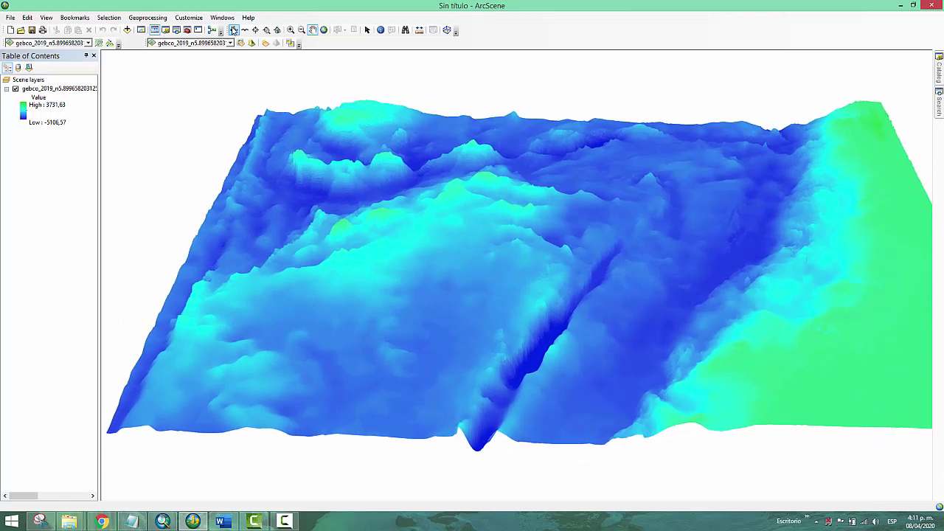
left_click(233, 30)
left_click_drag(399, 177, 453, 261)
left_click_drag(729, 179, 639, 201)
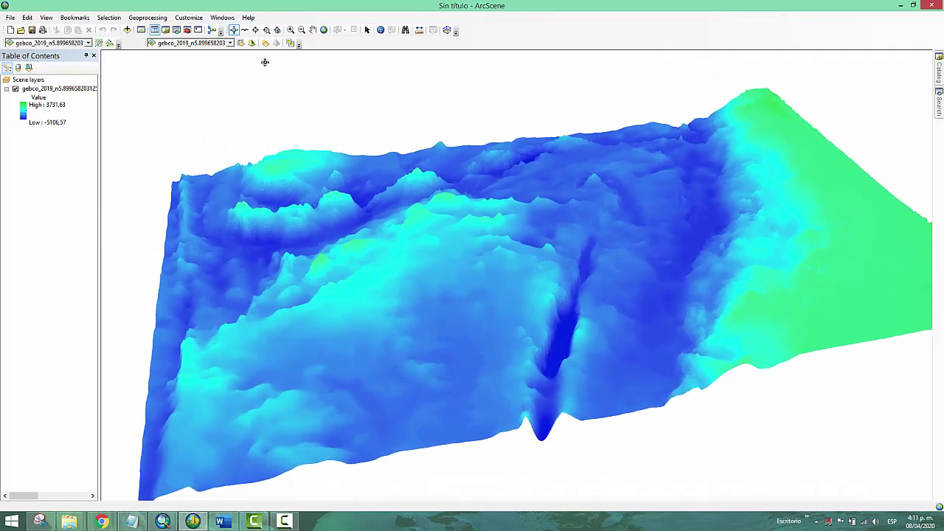
left_click(313, 29)
mouse_move(390, 120)
left_mouse_down()
mouse_move(415, 150)
mouse_move(407, 123)
left_mouse_up()
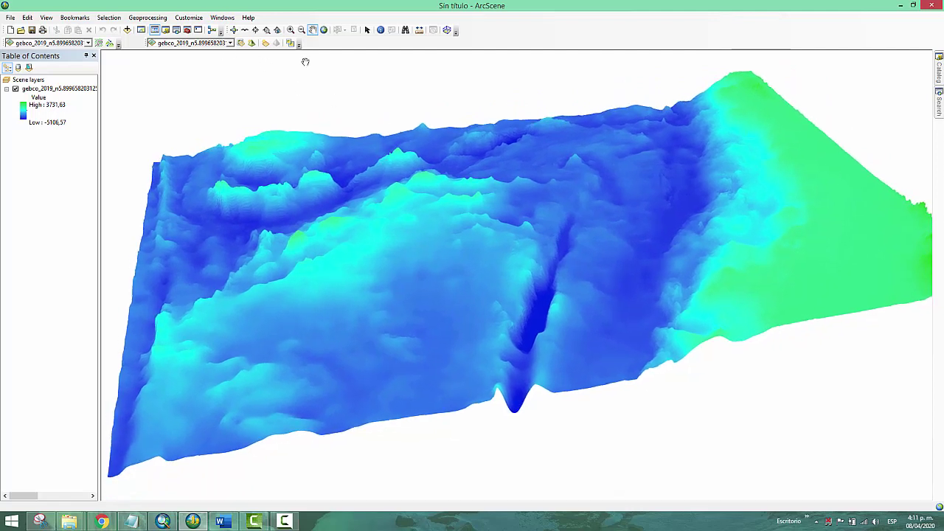
left_click_drag(543, 151, 550, 148)
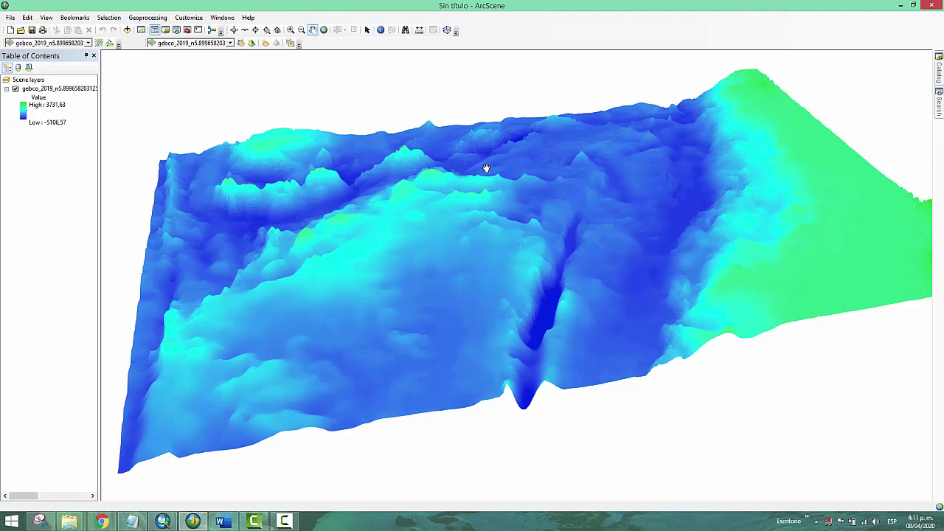
Step: Compare the unlit terrain with the shaded relief capture open in the Snipping Tool, returning to ArcScene
left_click(234, 29)
scroll(590, 206, "up", 2)
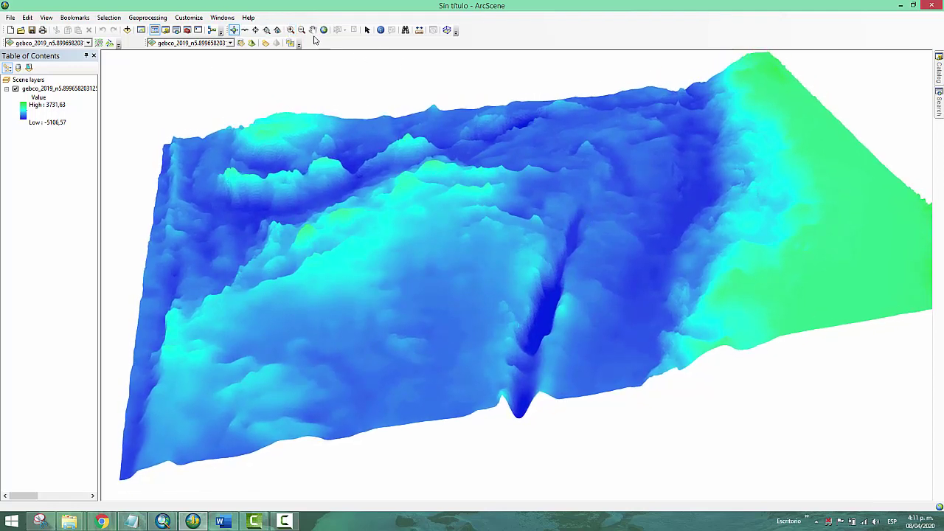
left_click(313, 29)
left_click_drag(539, 154, 537, 158)
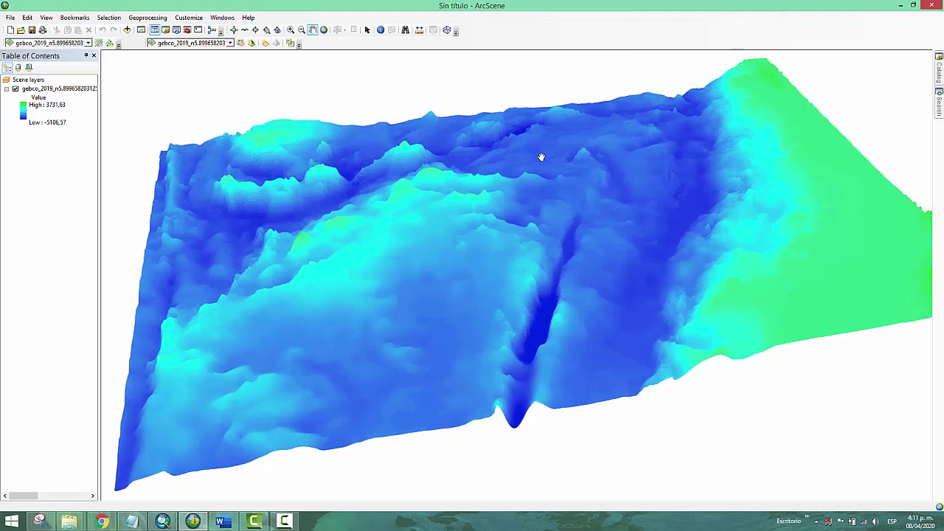
left_click_drag(639, 181, 632, 179)
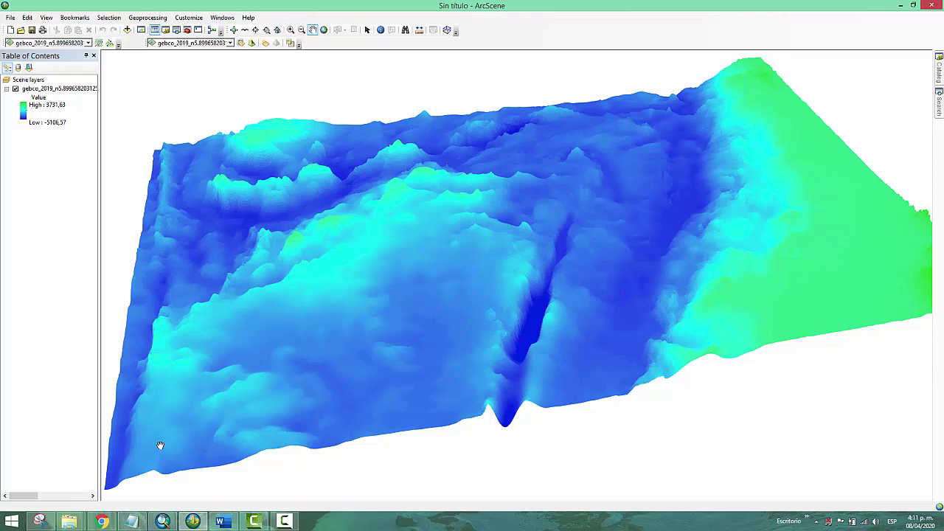
left_click(41, 522)
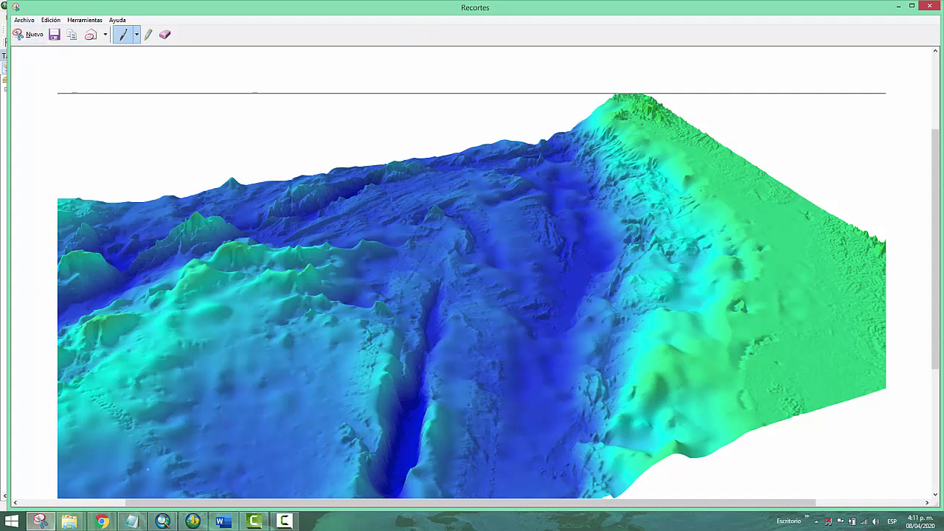
left_click(40, 522)
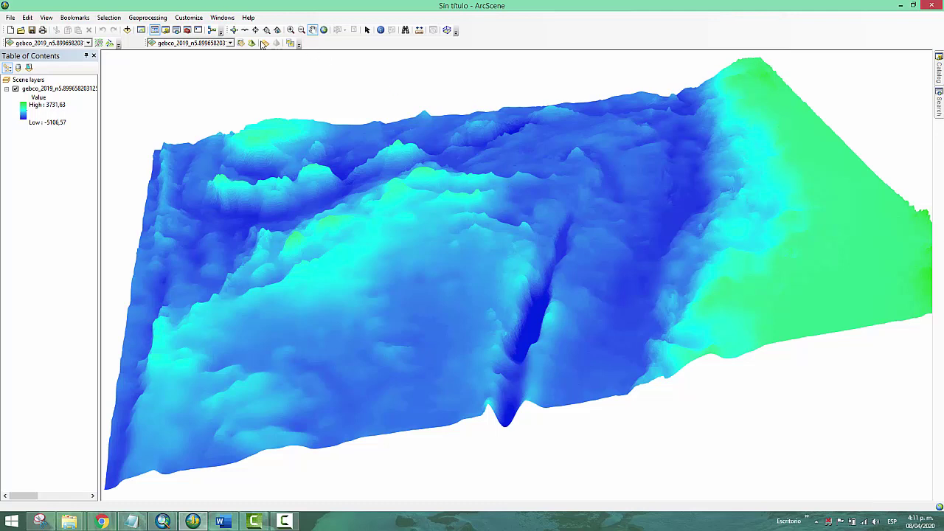
left_click(234, 30)
left_click(568, 161)
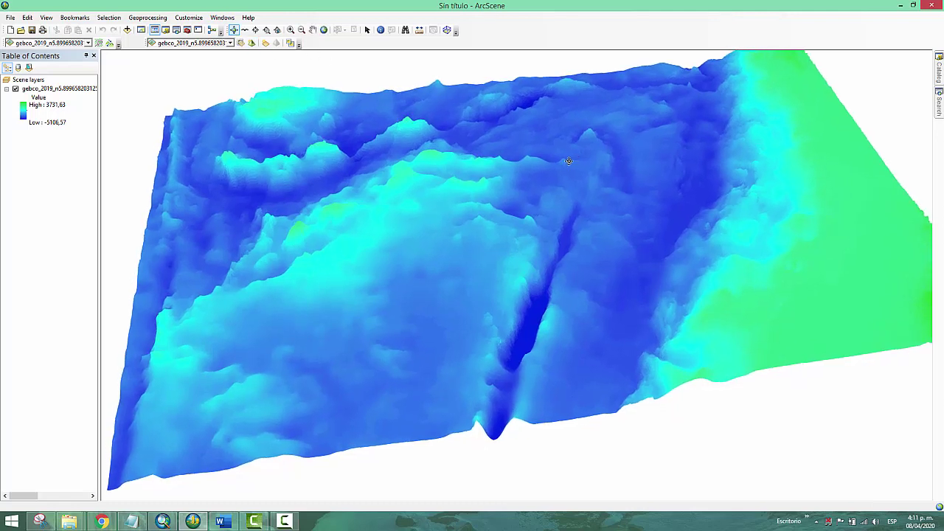
left_click(313, 30)
mouse_move(655, 190)
left_mouse_down()
mouse_move(622, 202)
mouse_move(644, 200)
left_mouse_up()
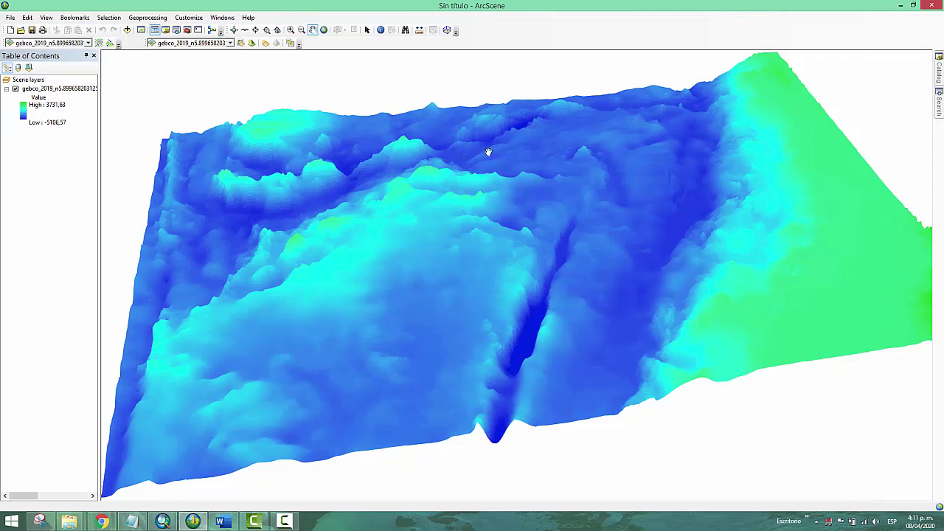
left_click_drag(643, 198, 610, 195)
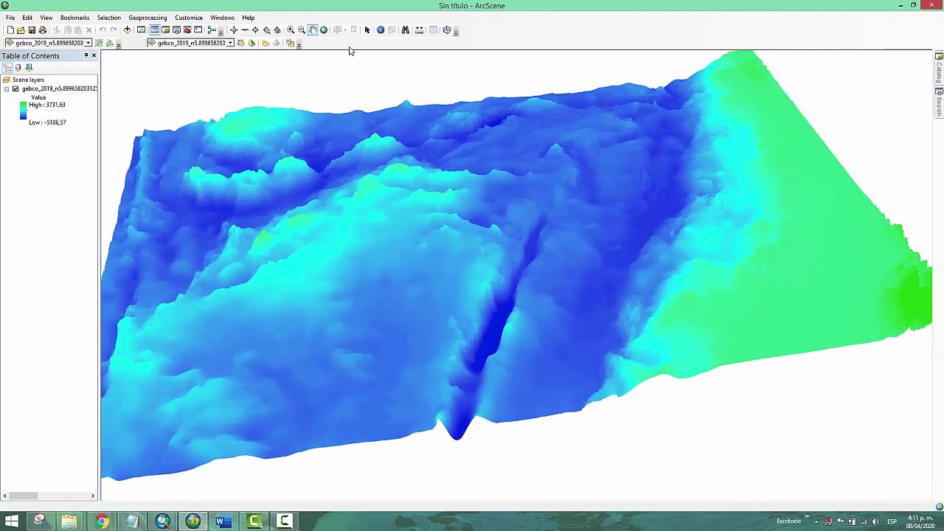
left_click_drag(338, 124, 345, 123)
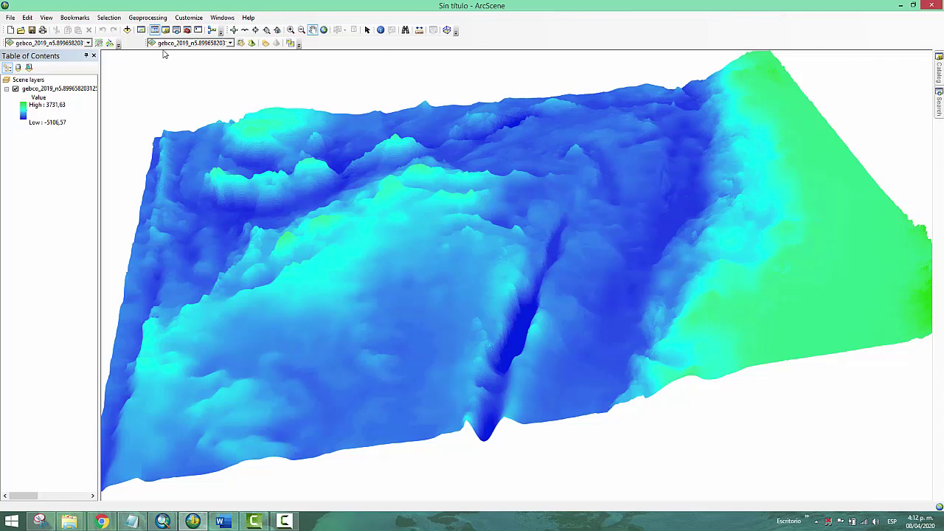
Step: Hide the 3D Effects tools and bring them back into the workspace
right_click(528, 40)
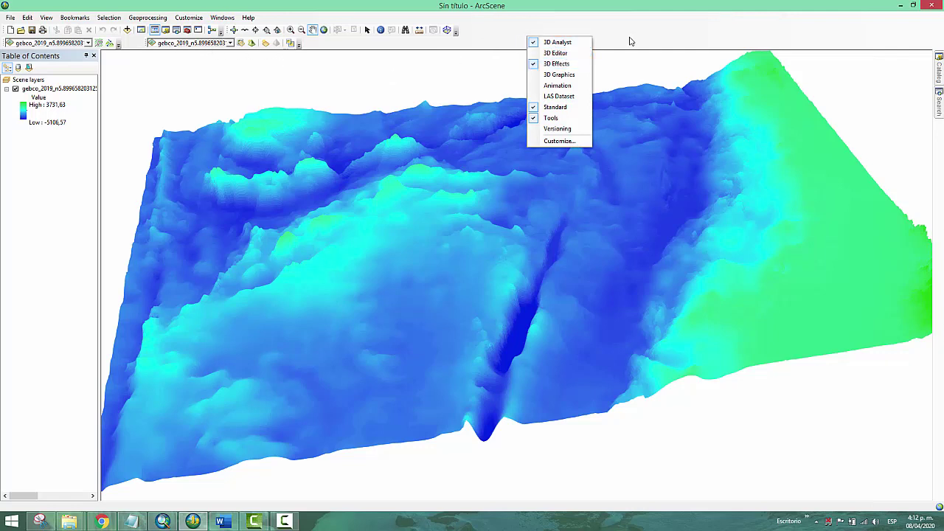
right_click(553, 33)
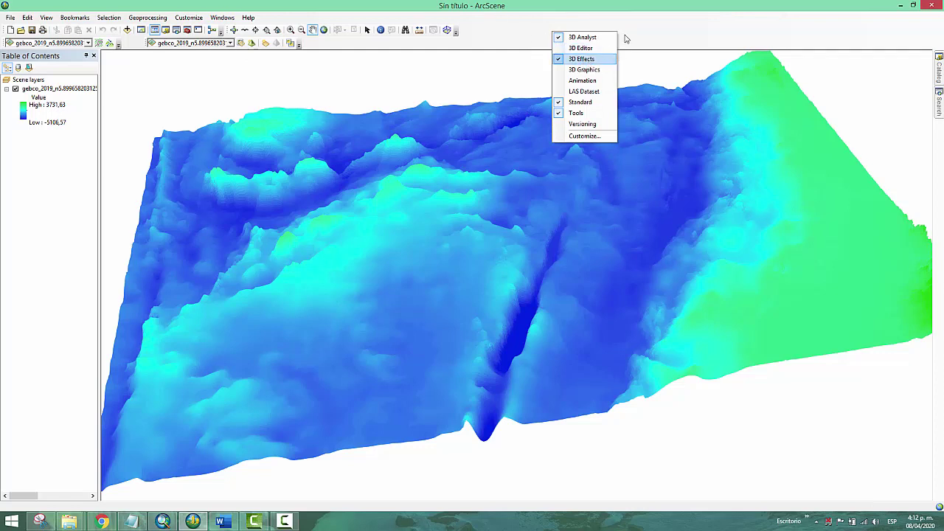
left_click(580, 59)
right_click(566, 34)
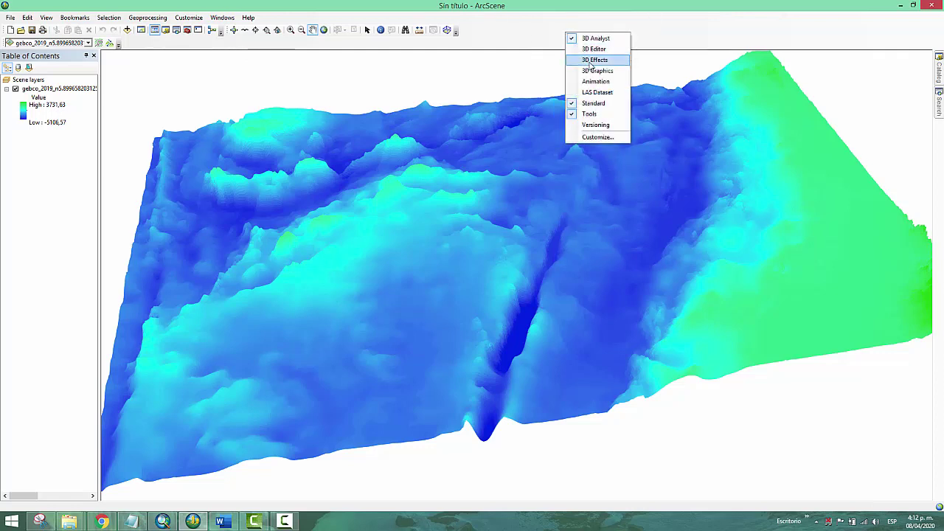
left_click(583, 60)
Step: Choose the GEBCO 2019 raster as the 3D effects layer and turn its layer lighting on
left_click(229, 43)
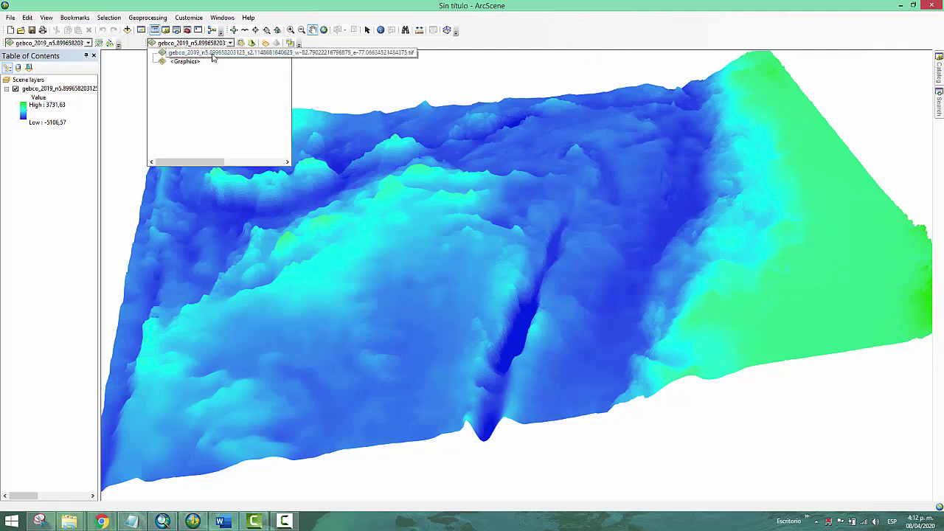
left_click(194, 53)
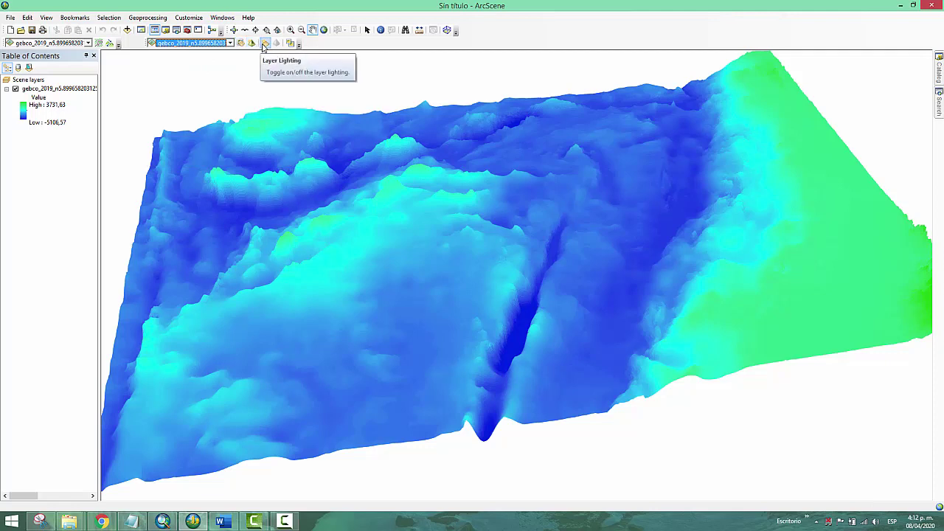
left_click(265, 44)
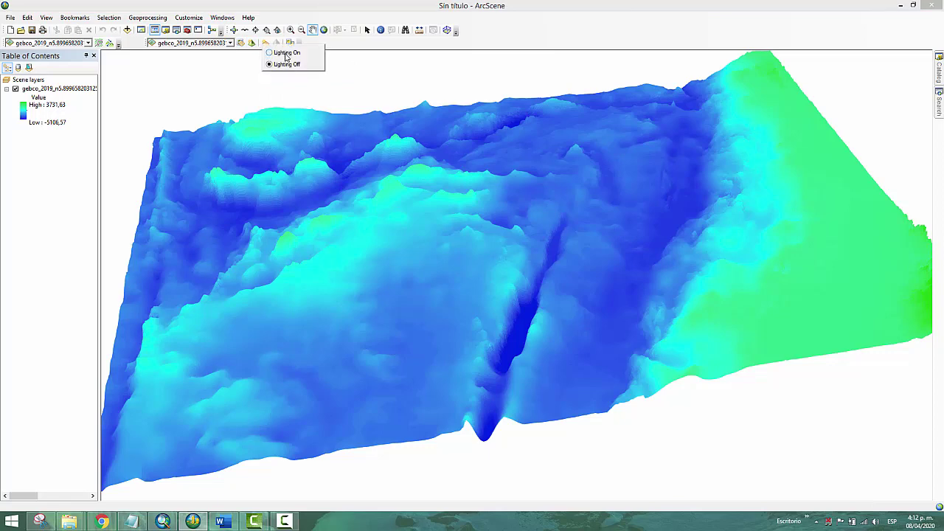
left_click(286, 53)
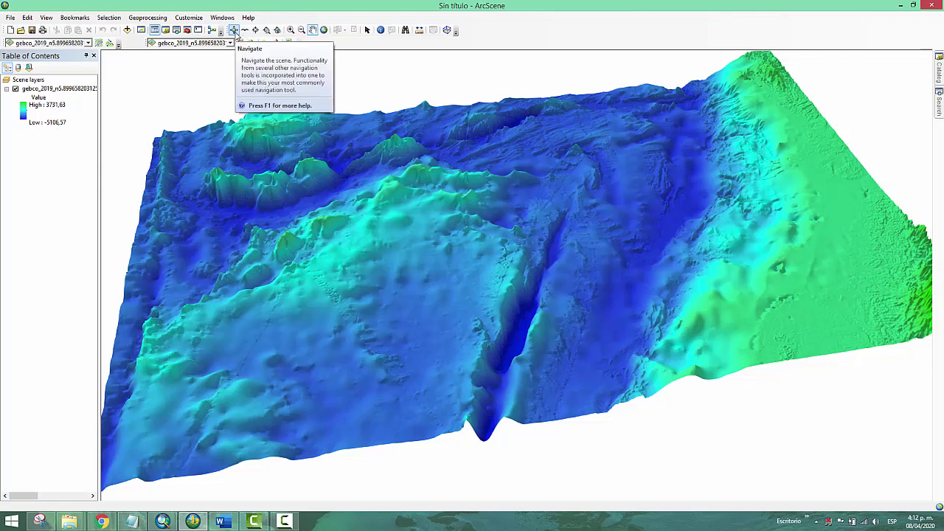
Step: Examine the shaded relief of the trench, seabed ridges and coastal slope from several angles
left_click(233, 30)
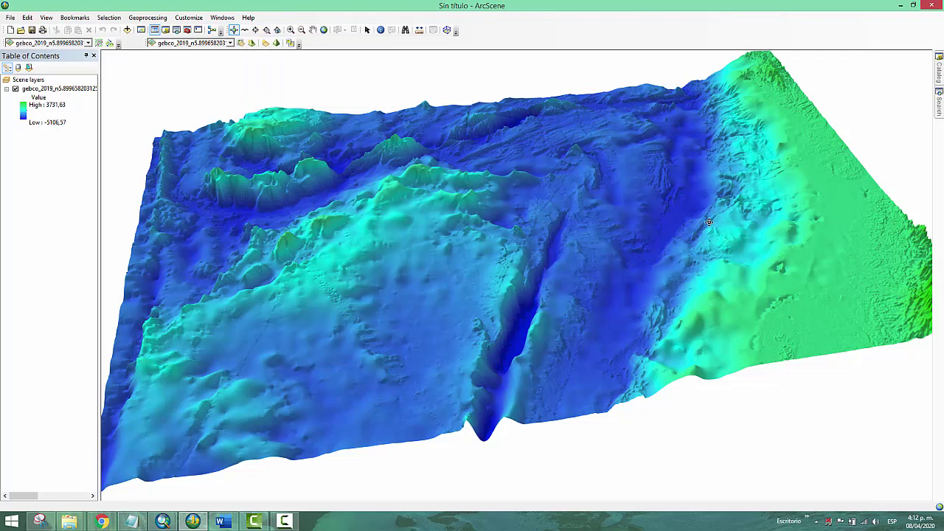
mouse_move(709, 222)
left_mouse_down()
mouse_move(688, 232)
mouse_move(621, 225)
left_mouse_up()
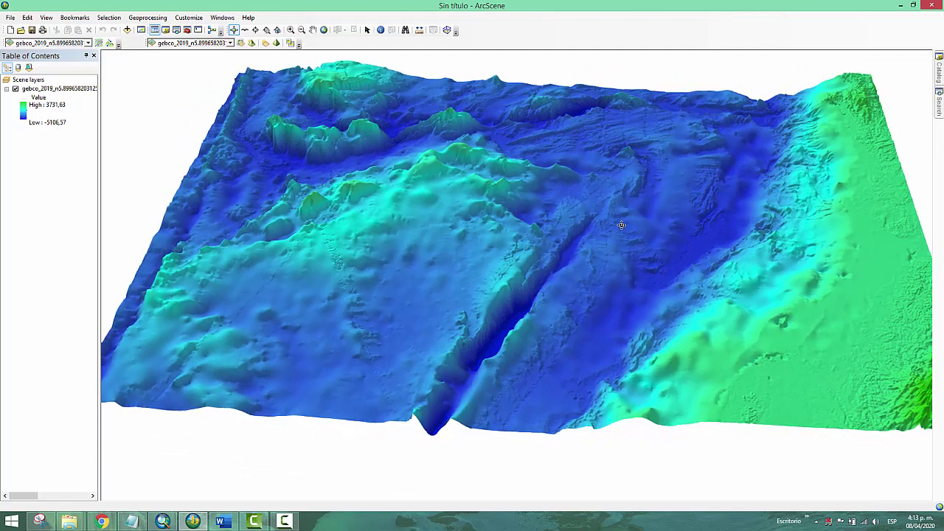
left_click(312, 29)
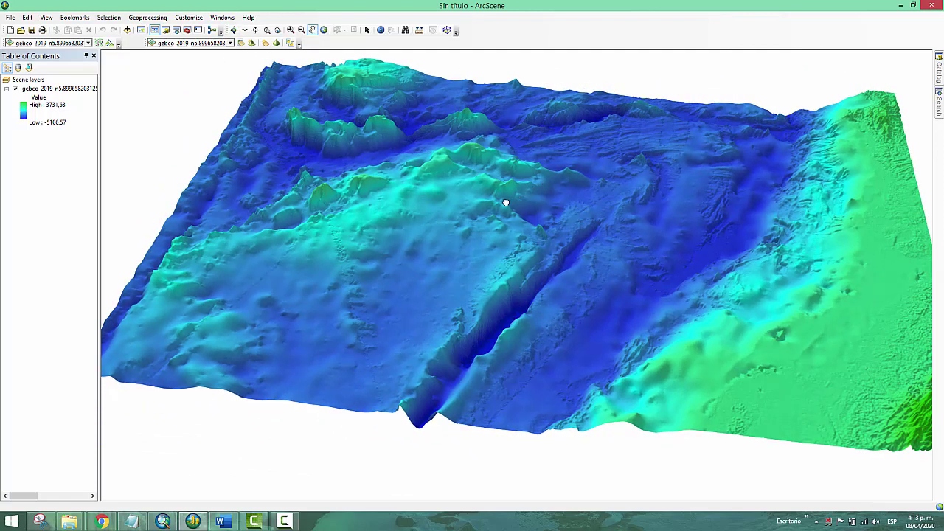
left_click_drag(506, 202, 425, 217)
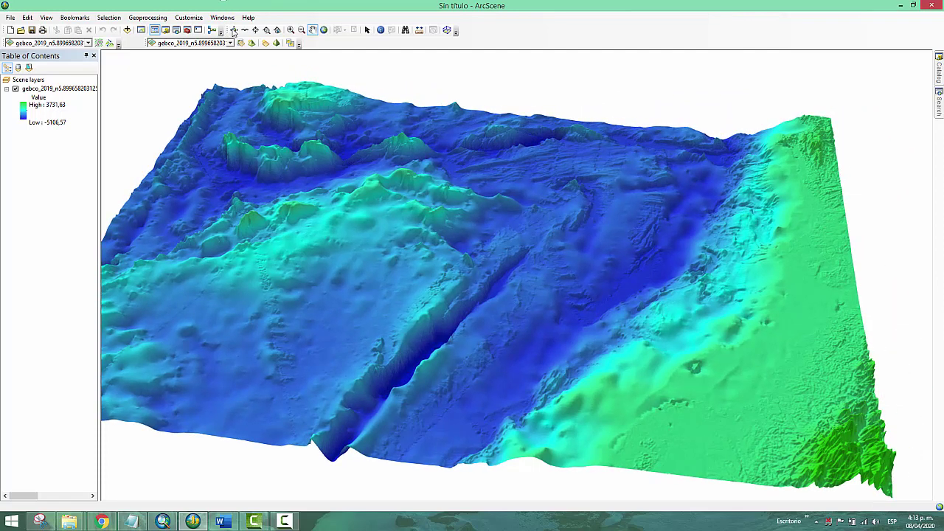
left_click(233, 31)
left_click_drag(517, 267, 415, 155)
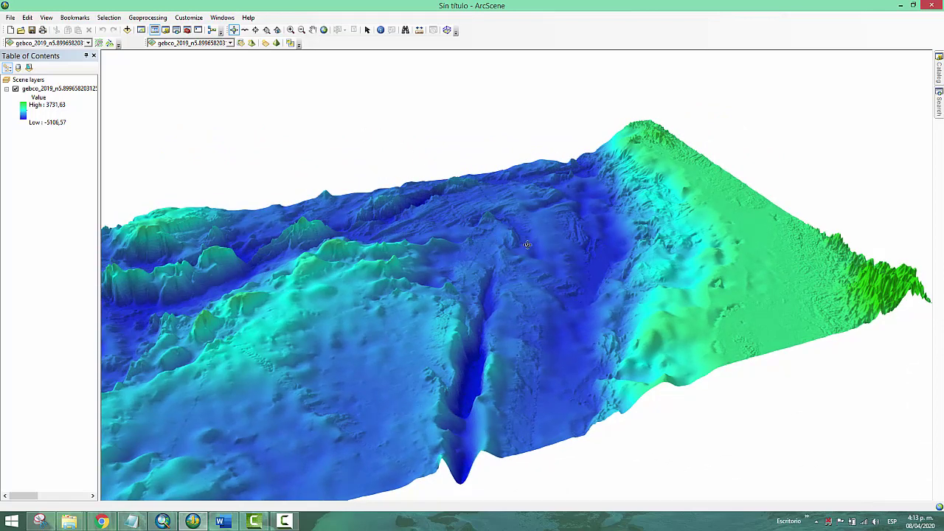
Step: Turn the raster's layer lighting off and inspect the trench's profile from low and high angles
left_click(266, 43)
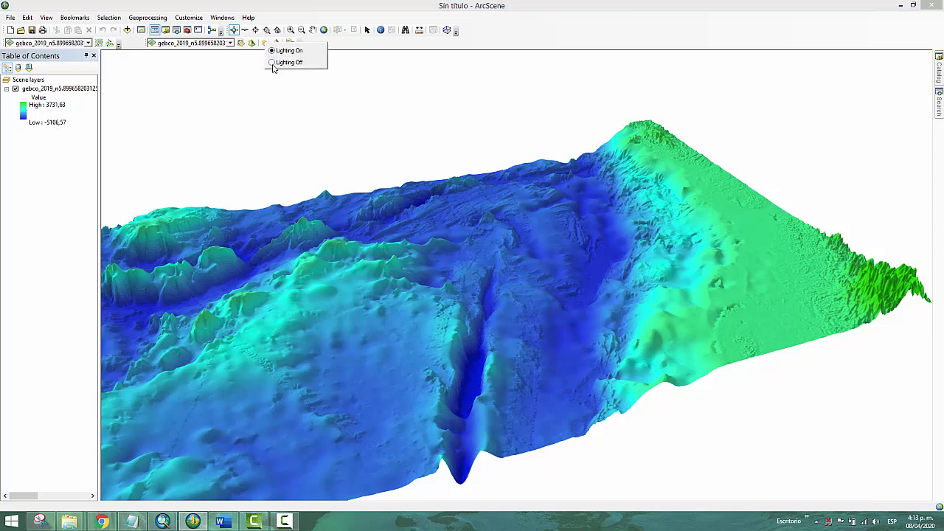
left_click(273, 63)
mouse_move(506, 289)
left_mouse_down()
mouse_move(576, 276)
mouse_move(541, 281)
left_mouse_up()
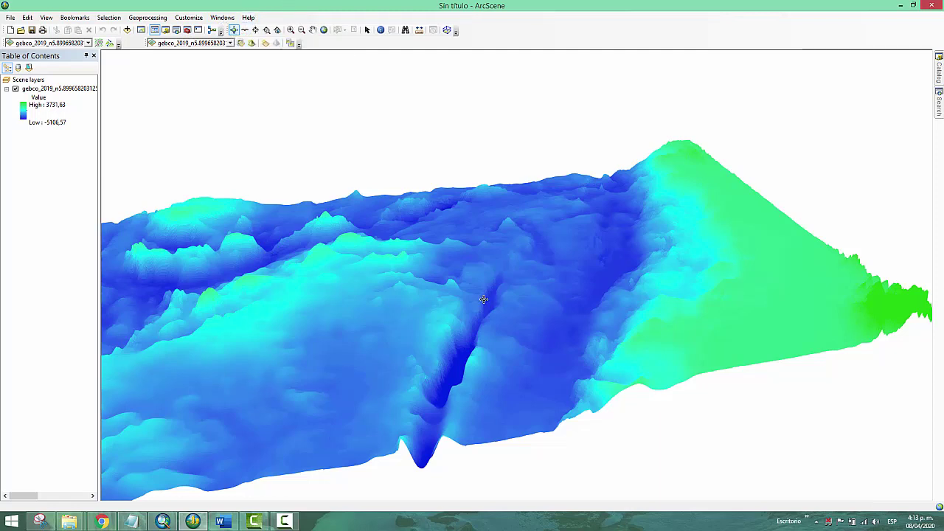
left_click_drag(485, 300, 482, 260)
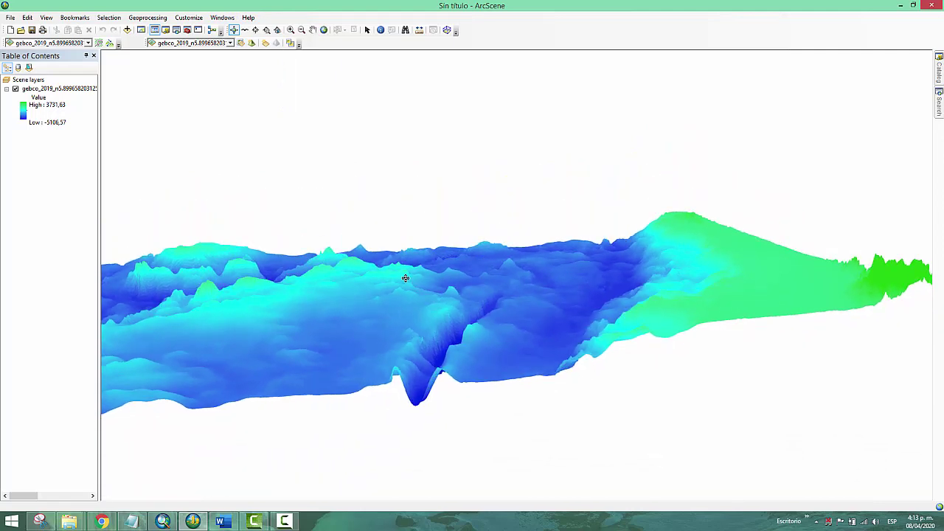
left_click_drag(416, 282, 400, 358)
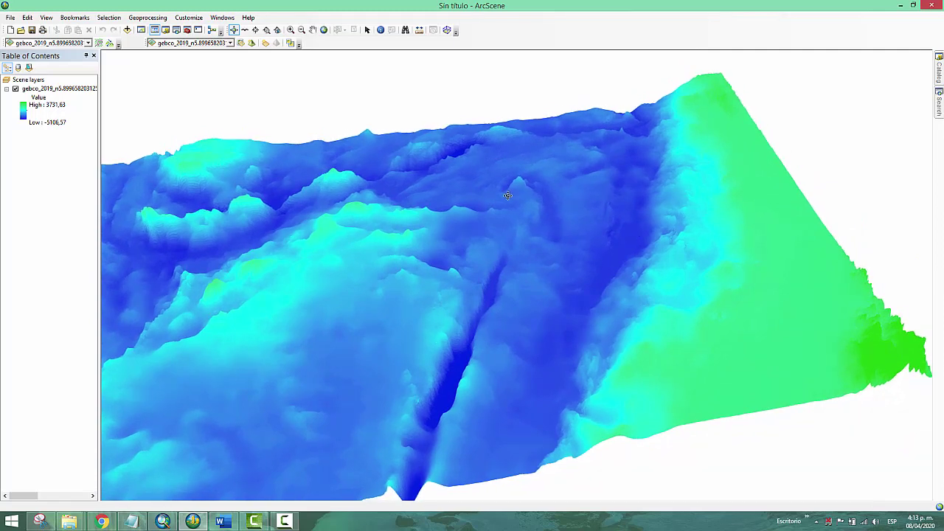
Step: Examine the unlit seabed around the trench up close and the coastal slope seen from the ocean side
left_click_drag(508, 195, 484, 206)
left_click(313, 31)
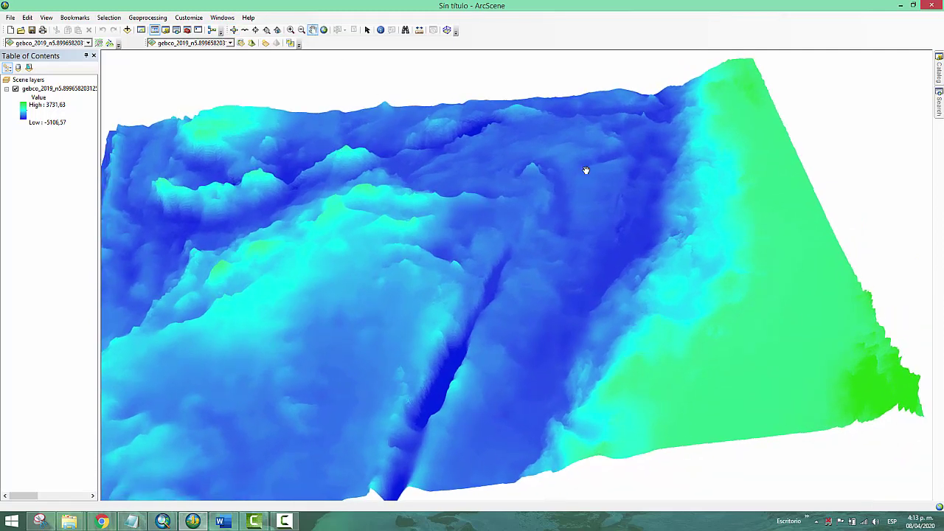
left_click_drag(586, 171, 642, 185)
scroll(639, 225, "down", 1)
scroll(639, 225, "up", 4)
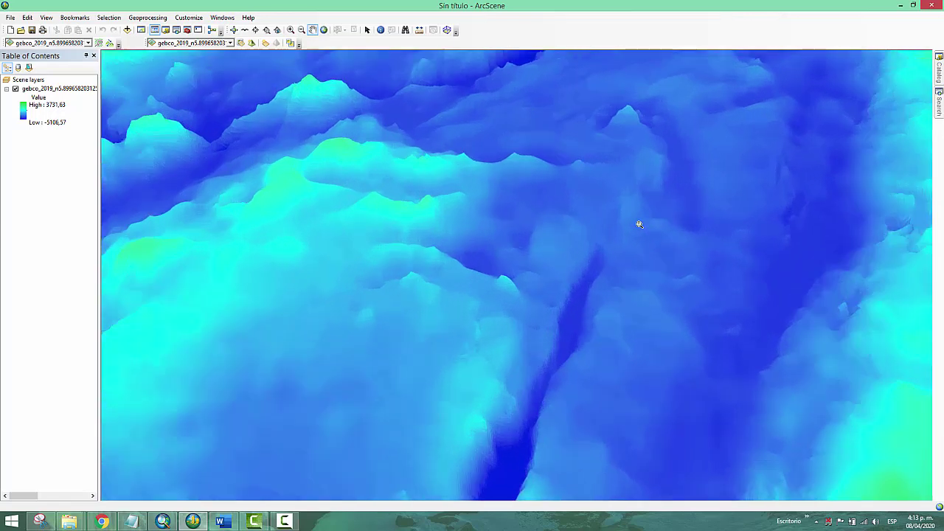
scroll(640, 224, "up", 1)
left_click_drag(639, 224, 425, 280)
left_click_drag(533, 218, 508, 228)
left_click(234, 30)
left_click_drag(503, 266, 782, 207)
left_click_drag(598, 289, 637, 310)
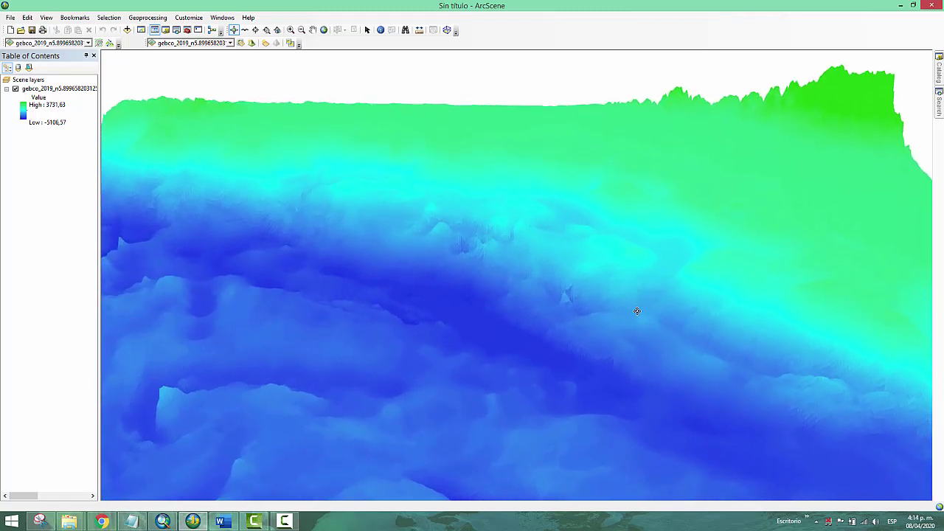
Step: Turn the raster's layer lighting back on and inspect the shading along the coastal slope
left_click(266, 43)
left_click(287, 52)
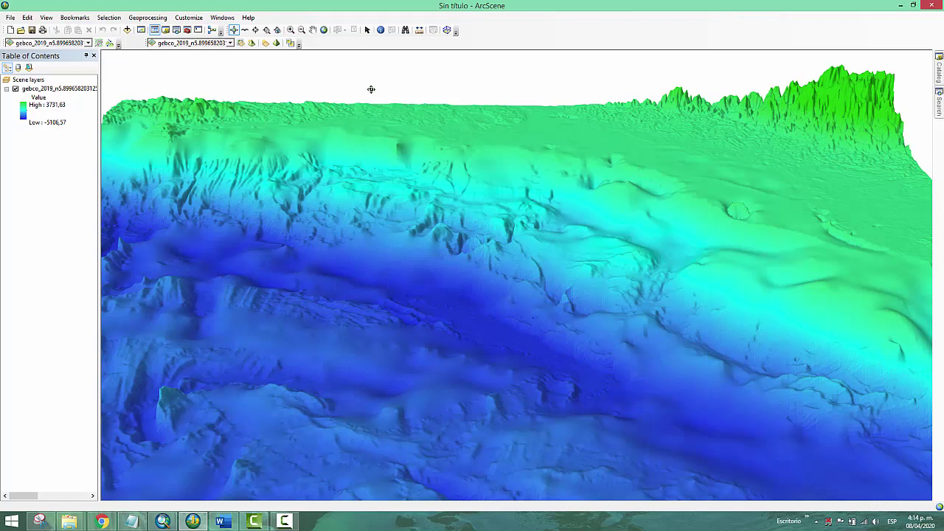
left_click(312, 29)
left_click_drag(421, 266, 438, 228)
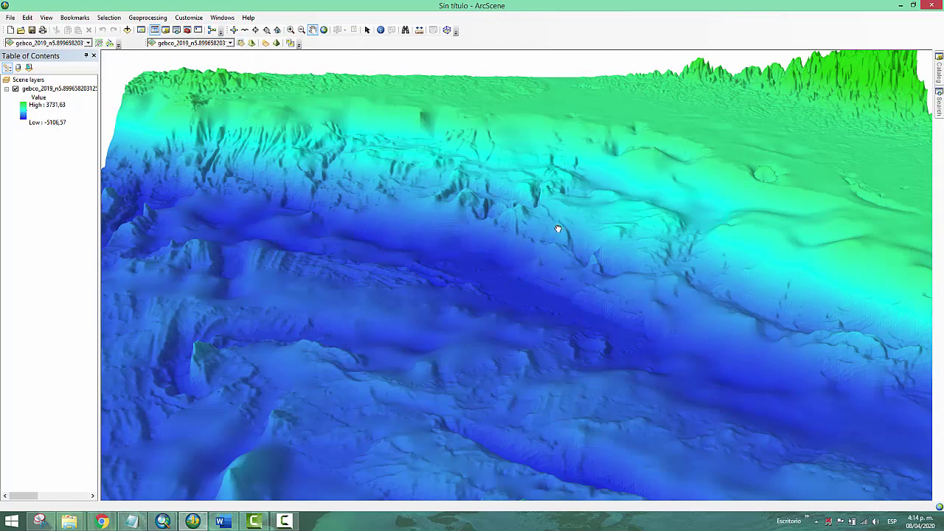
left_click_drag(551, 228, 302, 91)
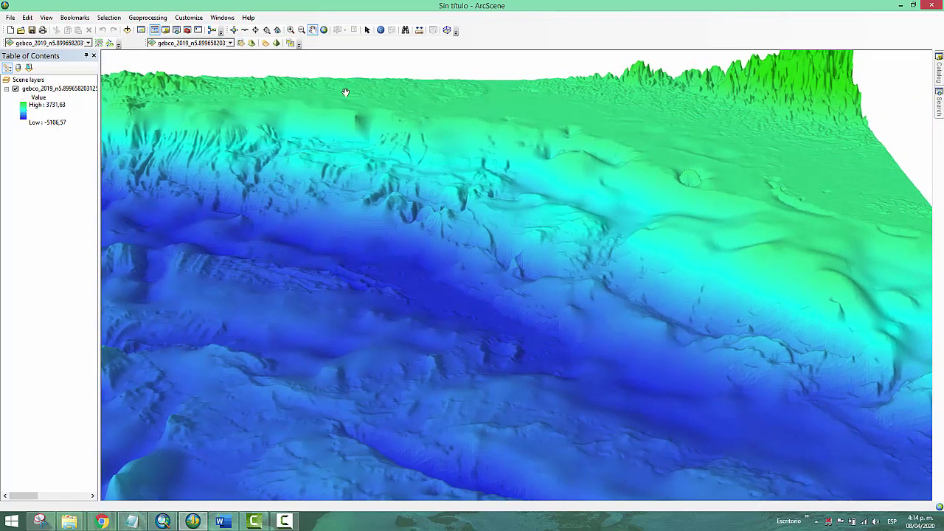
Step: Examine the lit relief from the trench across the coastal slope to the green mountainous corner
left_click(233, 30)
left_click_drag(641, 250, 485, 121)
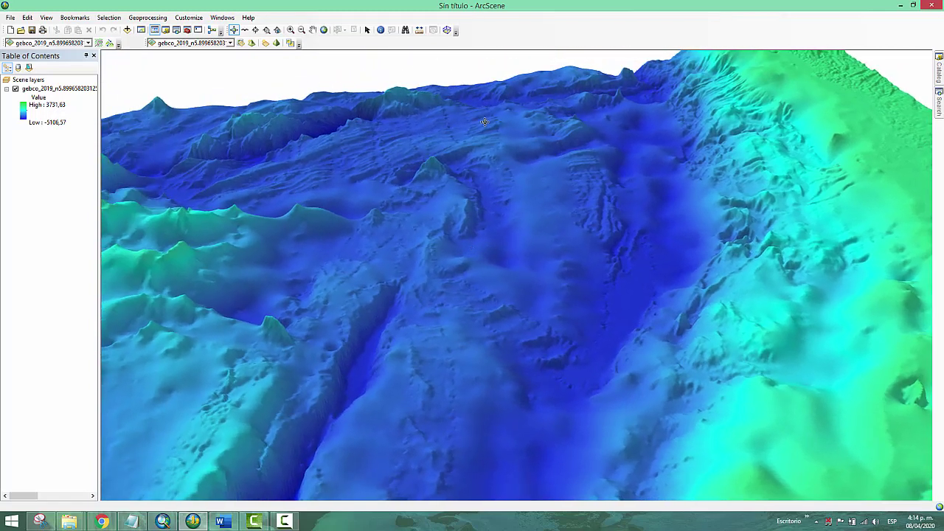
left_click(313, 30)
left_click_drag(468, 250, 286, 216)
left_click_drag(628, 206, 619, 208)
left_click_drag(505, 204, 413, 203)
left_click_drag(639, 140, 586, 81)
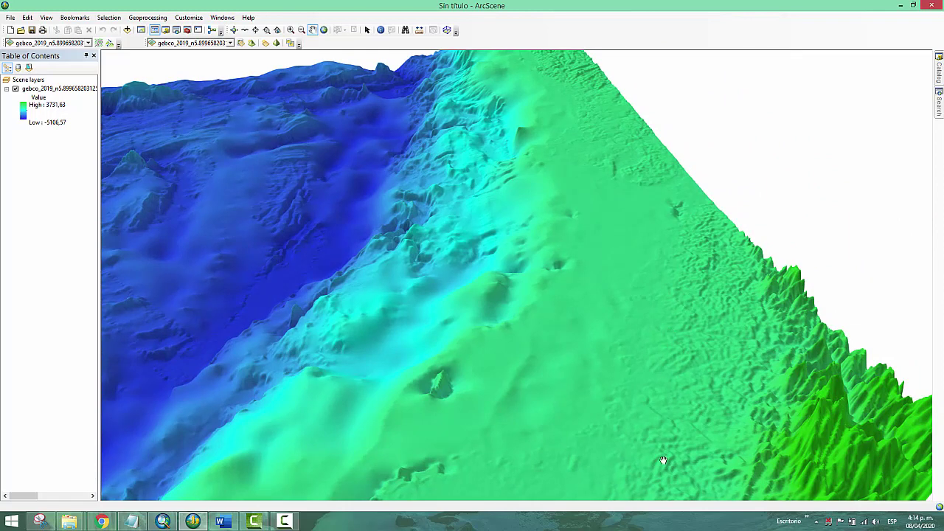
left_click_drag(679, 294, 669, 297)
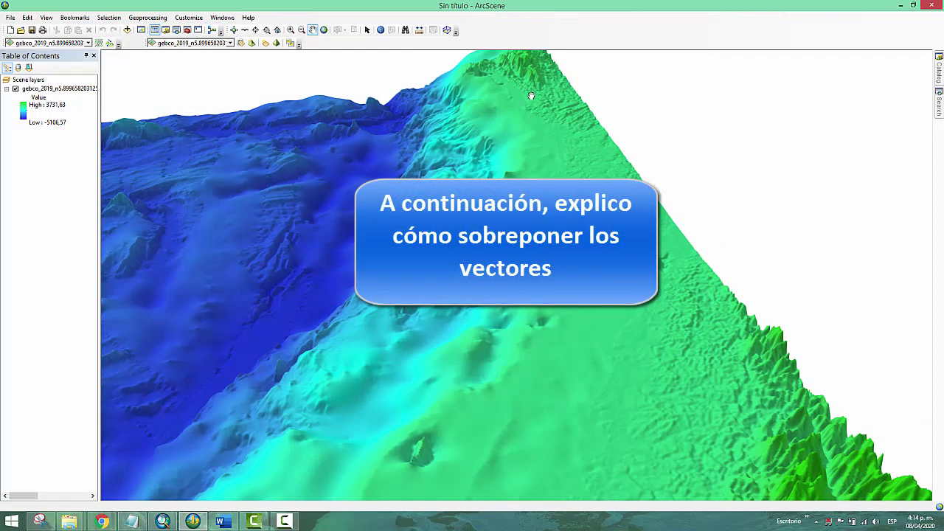
left_click_drag(572, 221, 538, 95)
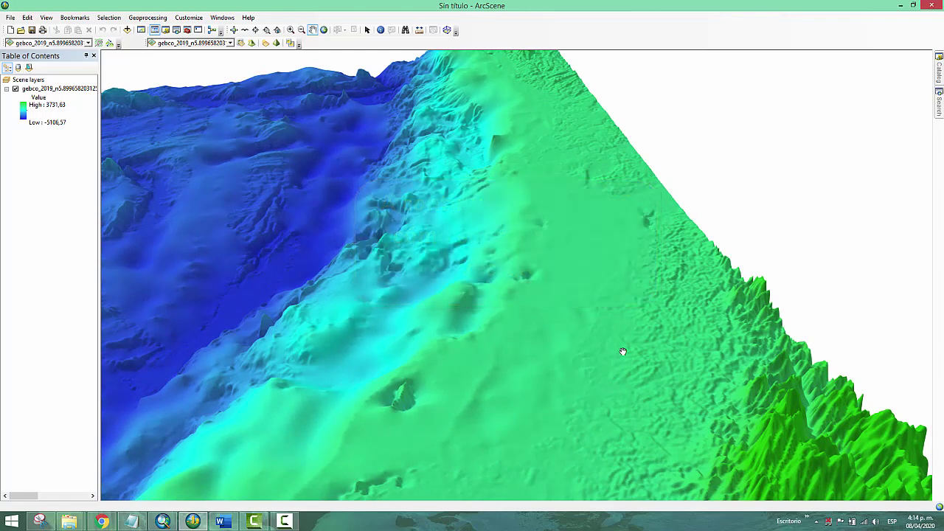
Step: Review the GEBCO raster's symbology and its base heights floating on a custom surface in the layer properties
left_click_drag(649, 243, 659, 184)
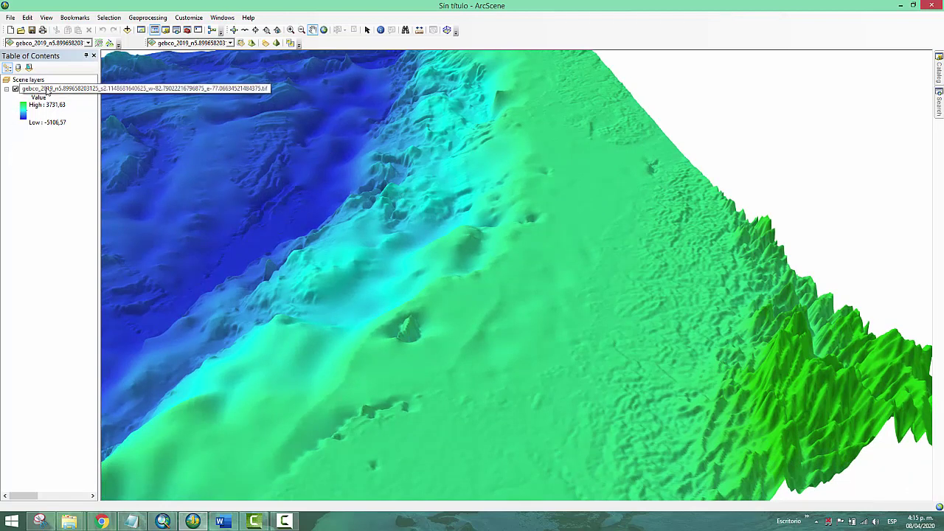
right_click(48, 90)
left_click(81, 198)
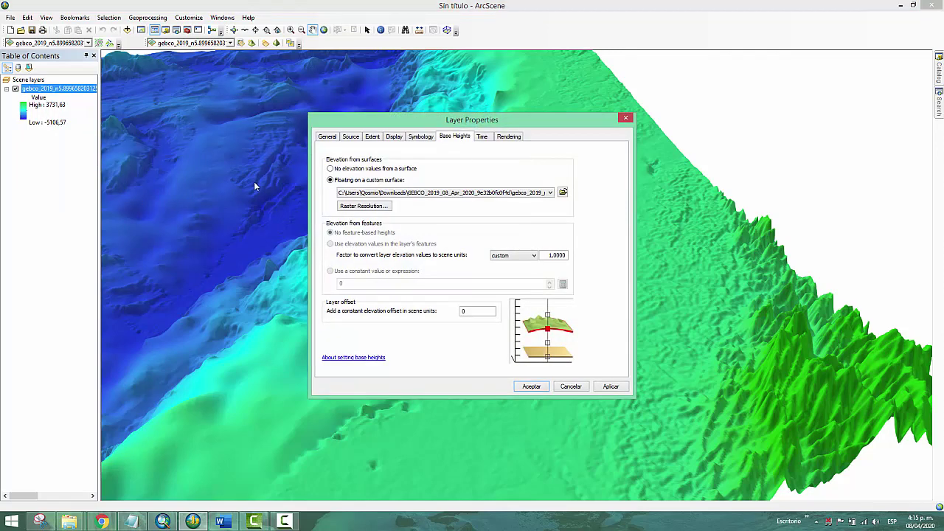
left_click(419, 137)
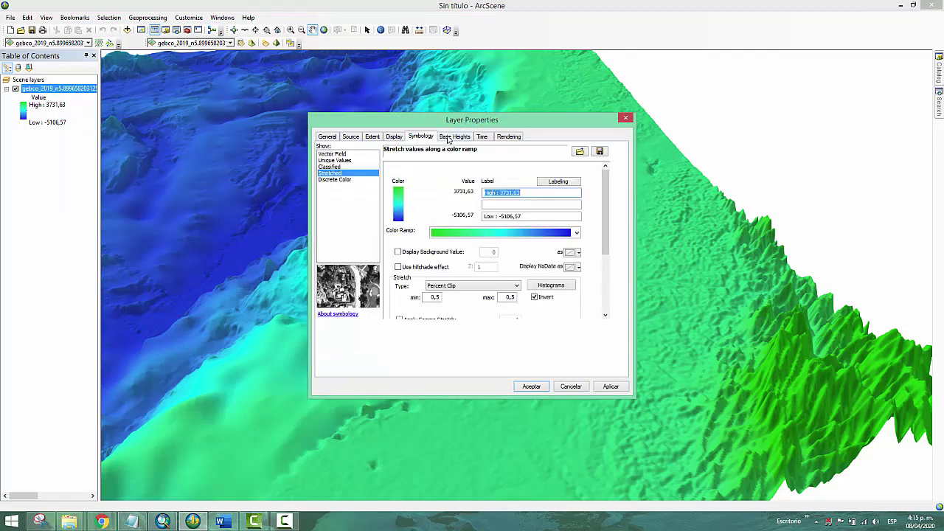
left_click(450, 137)
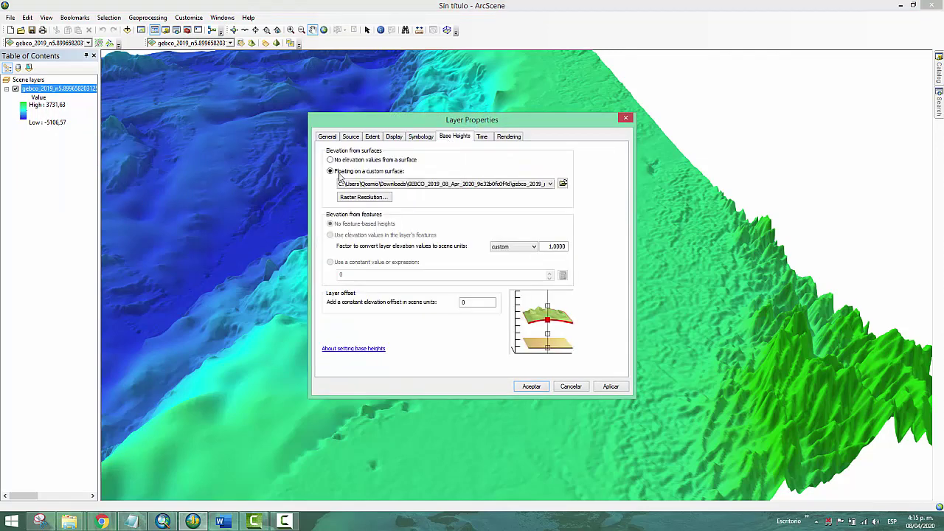
left_click(499, 185)
left_click(538, 161)
left_click(532, 387)
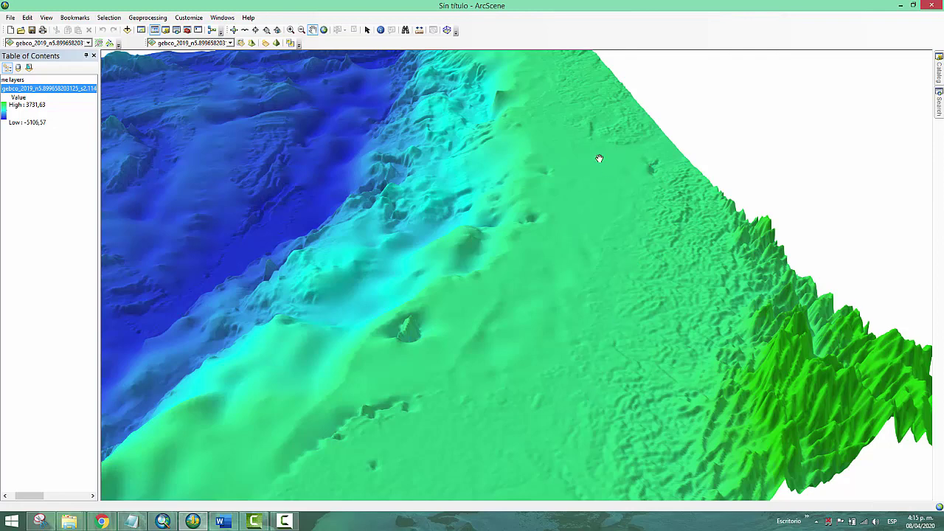
left_click_drag(461, 204, 461, 209)
scroll(456, 242, "down", 1)
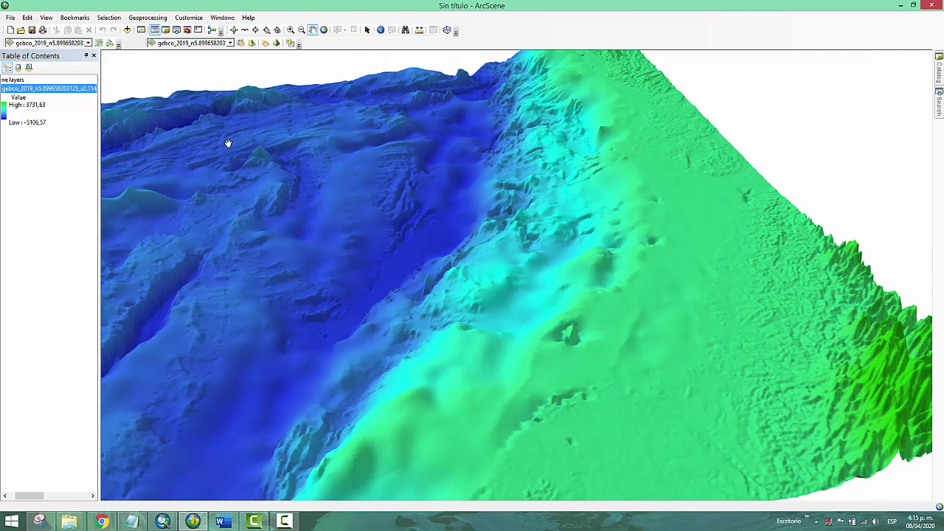
scroll(272, 128, "up", 1)
mouse_move(264, 130)
left_mouse_down()
mouse_move(272, 127)
mouse_move(263, 131)
left_mouse_up()
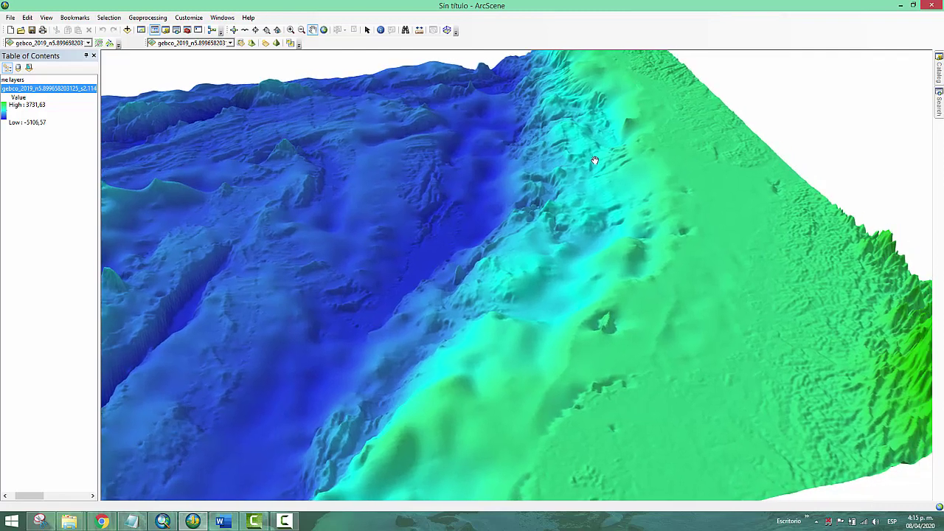
Step: Switch to the GEBCO 2019 download page in Chrome, clear the selected bounds and view the seabed along Colombia's Pacific coast
left_click(101, 522)
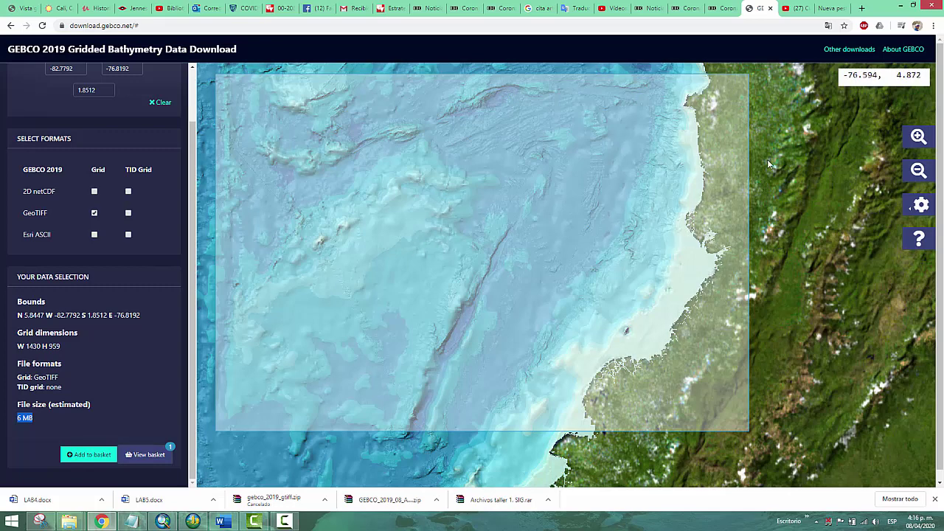
left_click(161, 102)
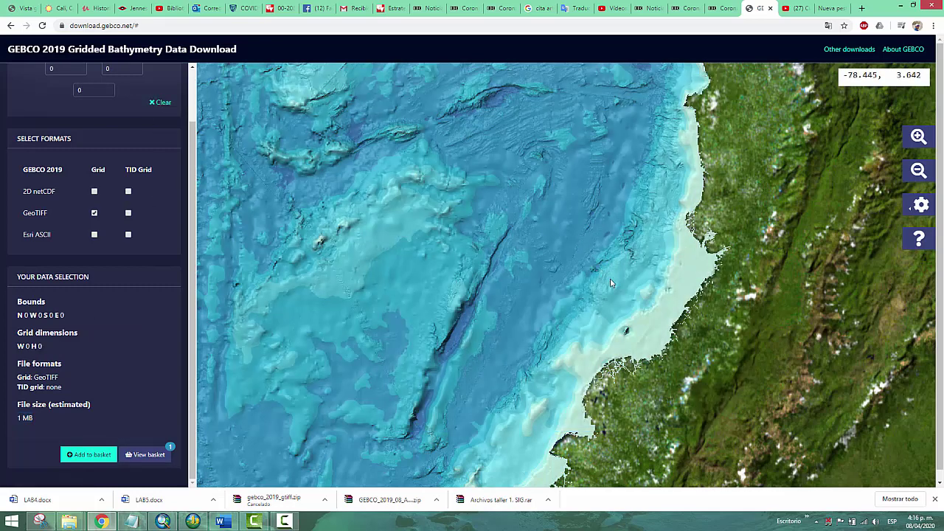
scroll(617, 291, "up", 2)
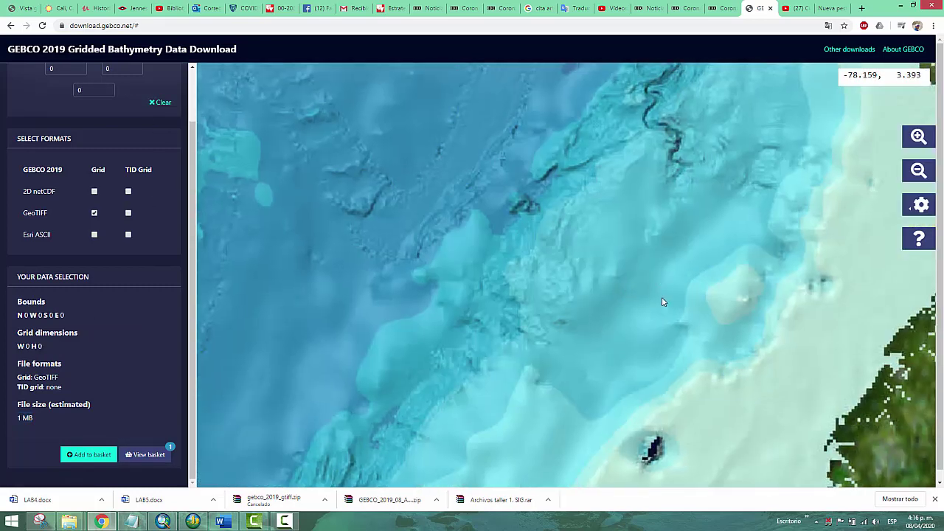
left_click_drag(662, 302, 583, 347)
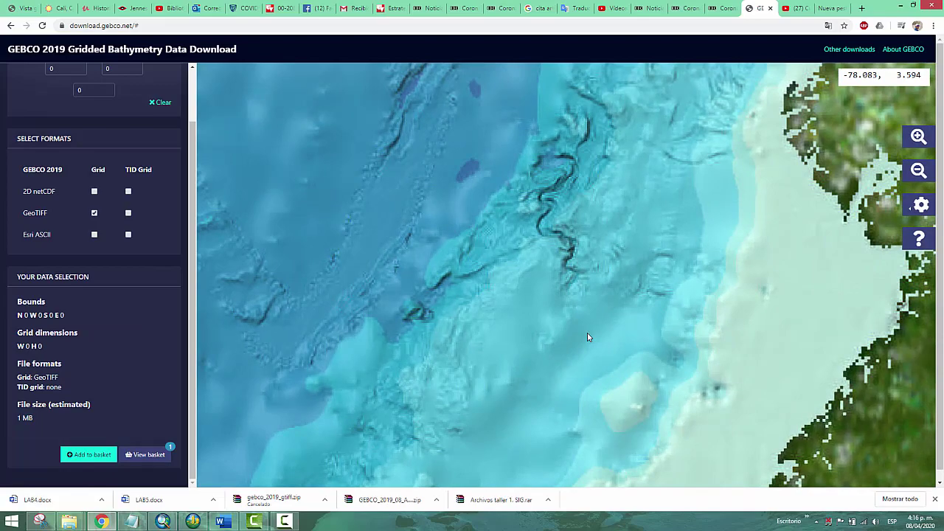
scroll(588, 332, "down", 2)
left_click_drag(543, 325, 575, 250)
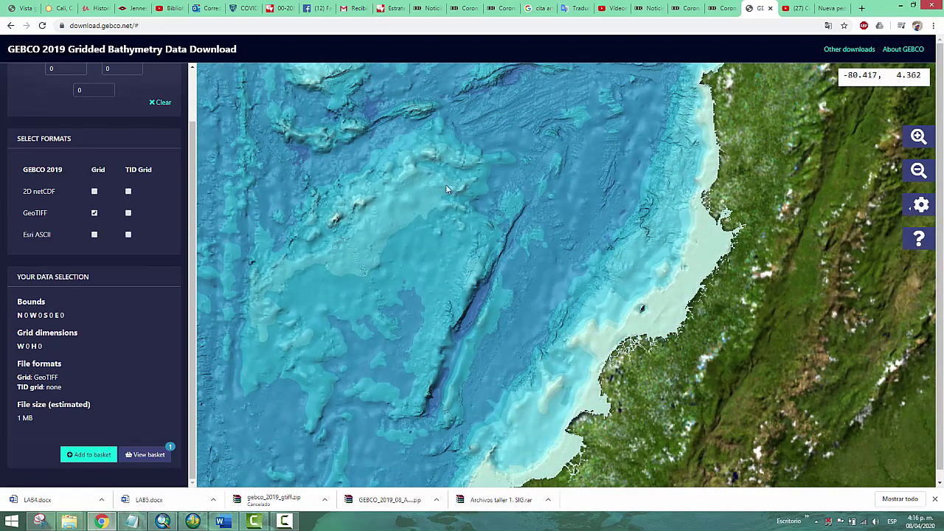
left_click_drag(446, 189, 443, 199)
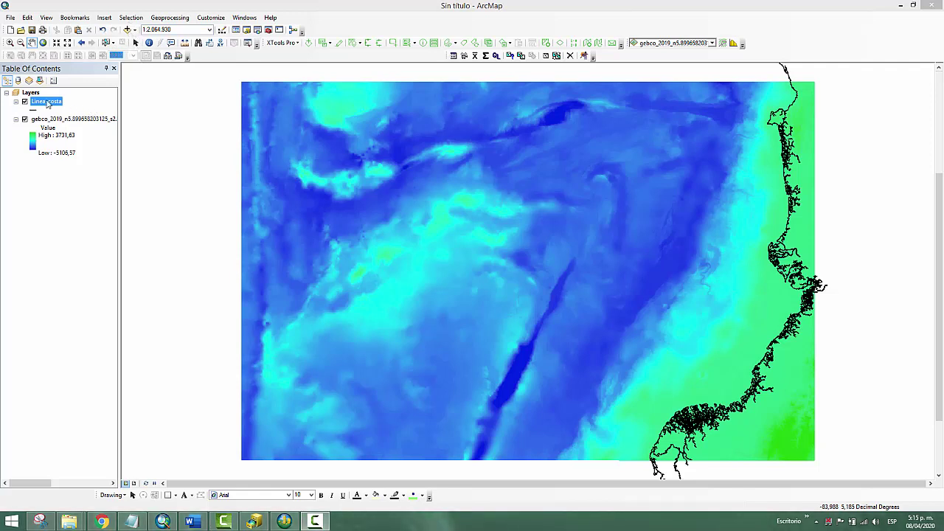
Step: In ArcMap, view the Linea costa pac data folder and examine how the Linea_costa coastline overlays the bathymetry raster
left_click(127, 29)
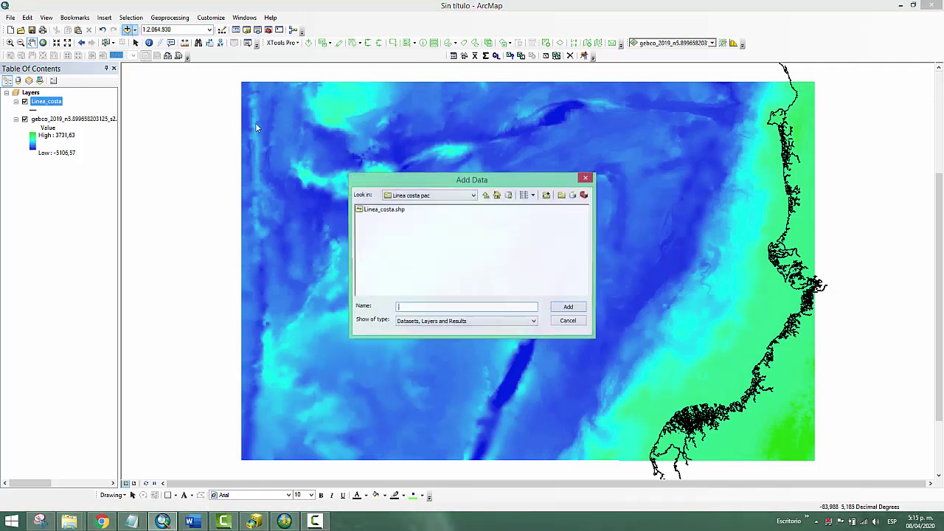
left_click(568, 322)
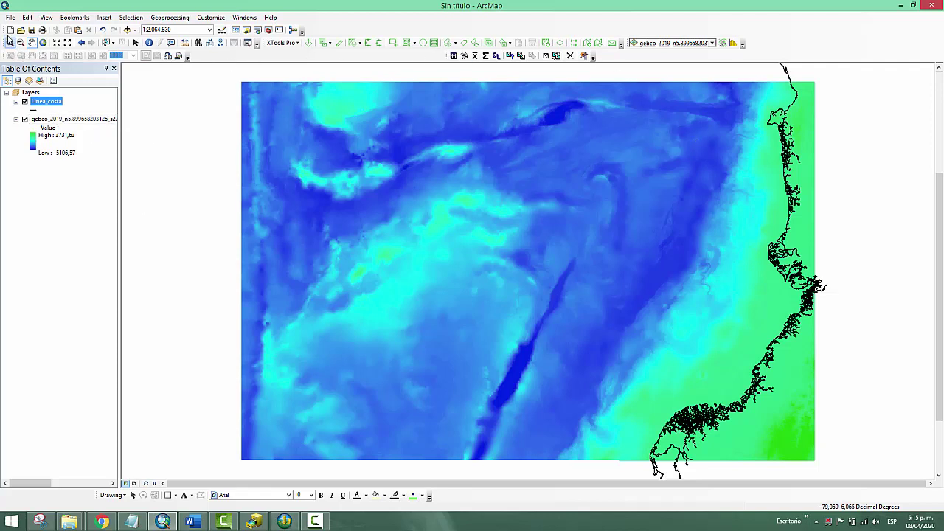
left_click(10, 42)
left_click_drag(819, 214, 693, 382)
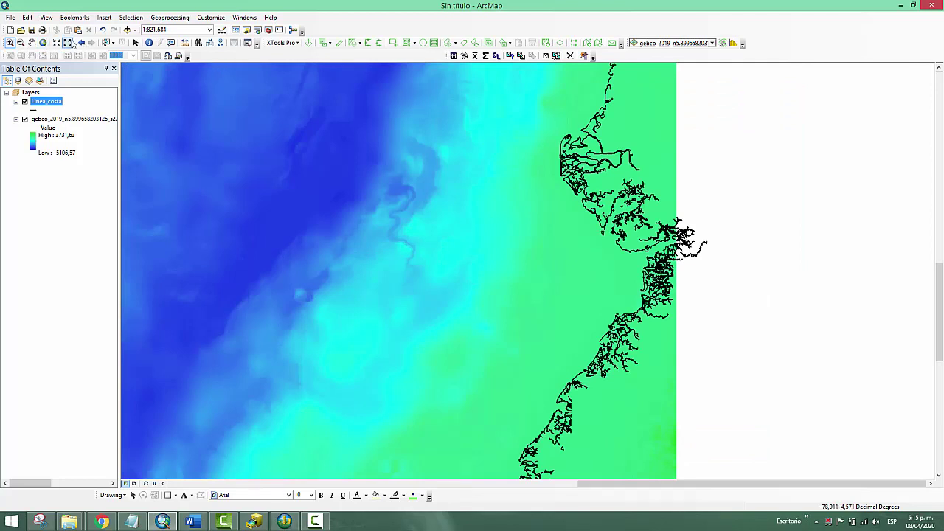
left_click(68, 43)
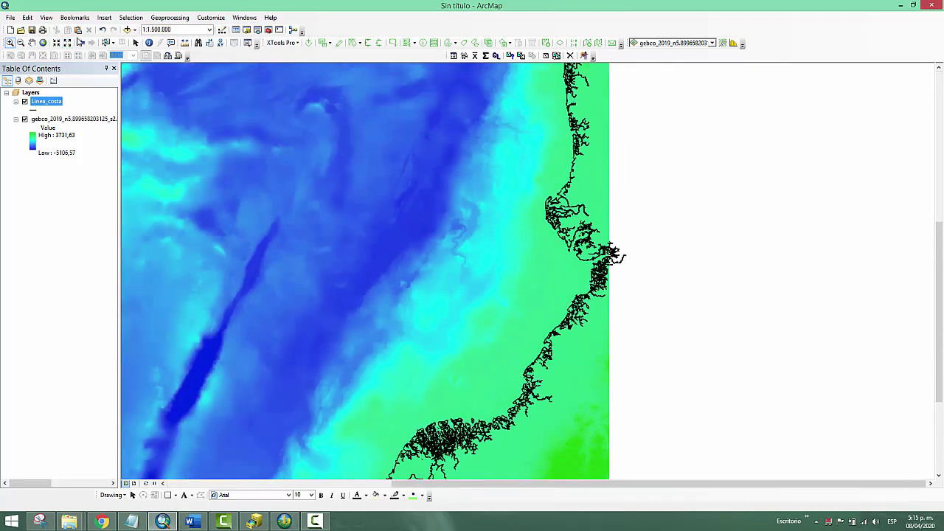
left_click(32, 42)
left_click_drag(339, 237, 453, 158)
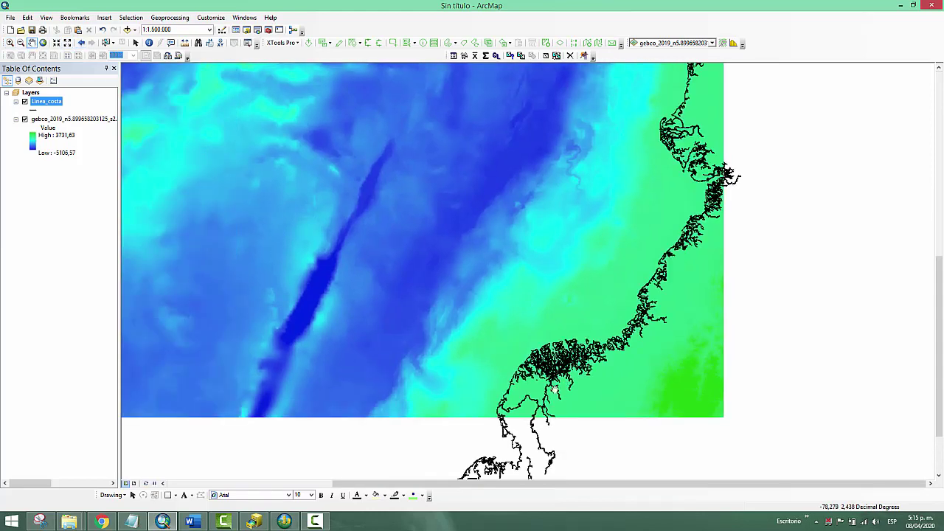
left_click_drag(559, 350, 549, 390)
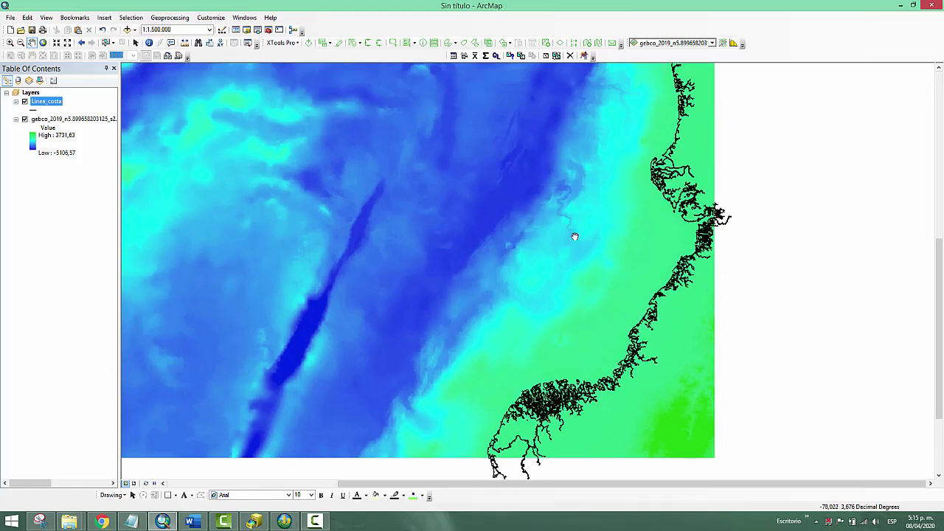
left_click_drag(574, 236, 566, 310)
left_click_drag(606, 212, 594, 268)
scroll(565, 273, "down", 3)
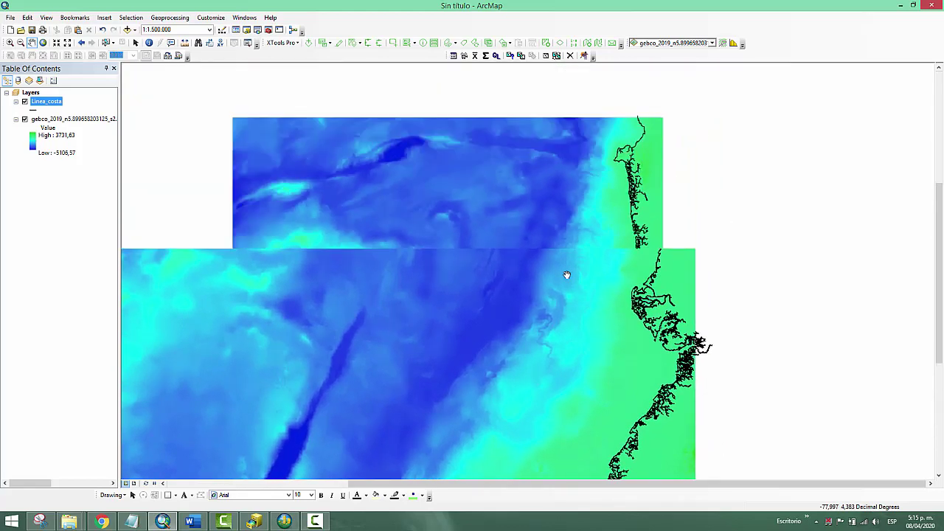
left_click_drag(526, 259, 502, 215)
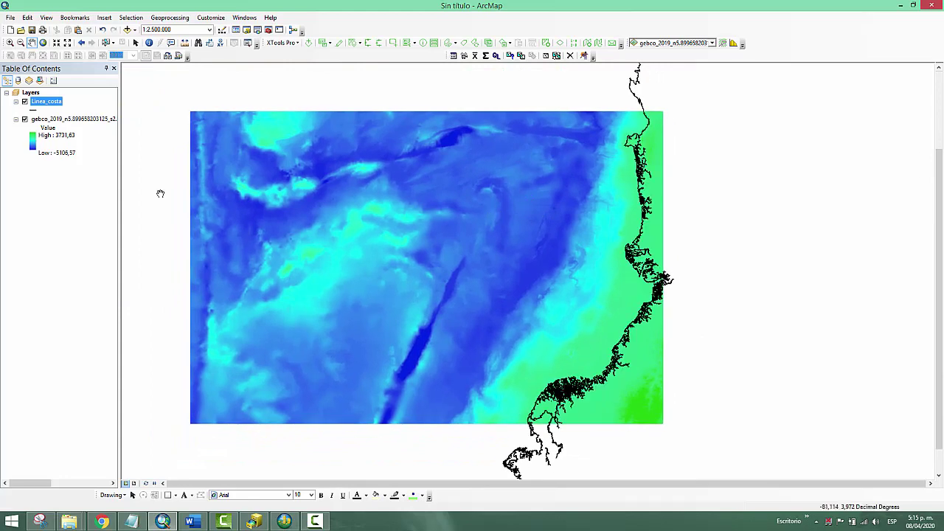
Step: Switch to ArcScene and set the GEBCO raster's base heights to float on the custom surface of the GEBCO raster
left_click(284, 521)
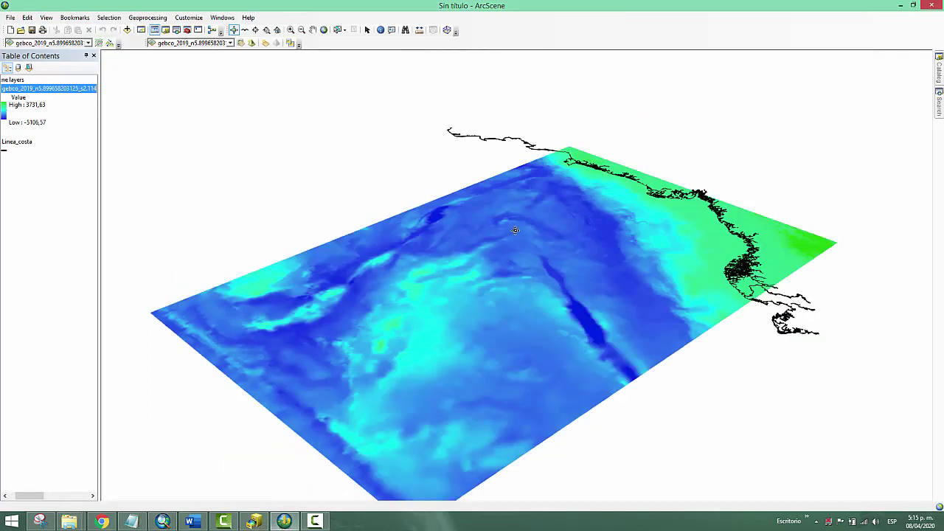
left_click_drag(523, 242, 460, 179)
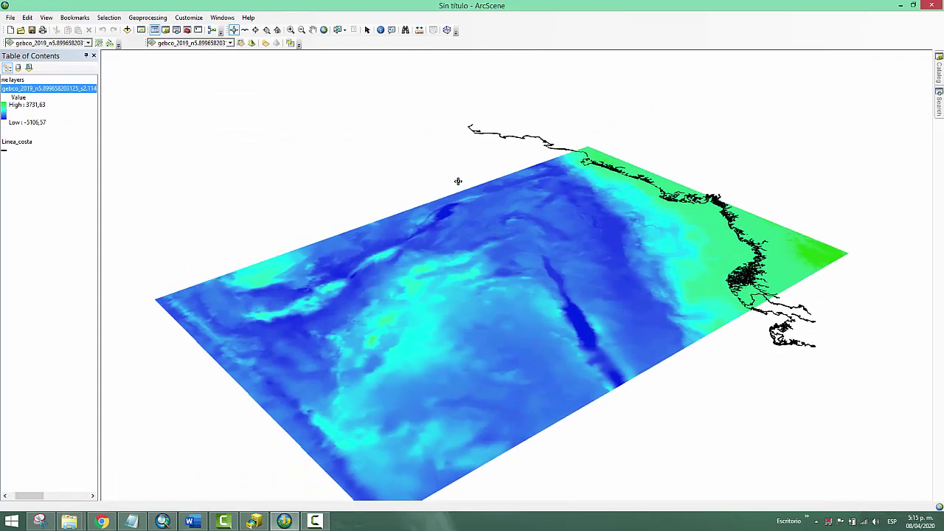
left_click(314, 32)
left_click_drag(31, 496, 22, 497)
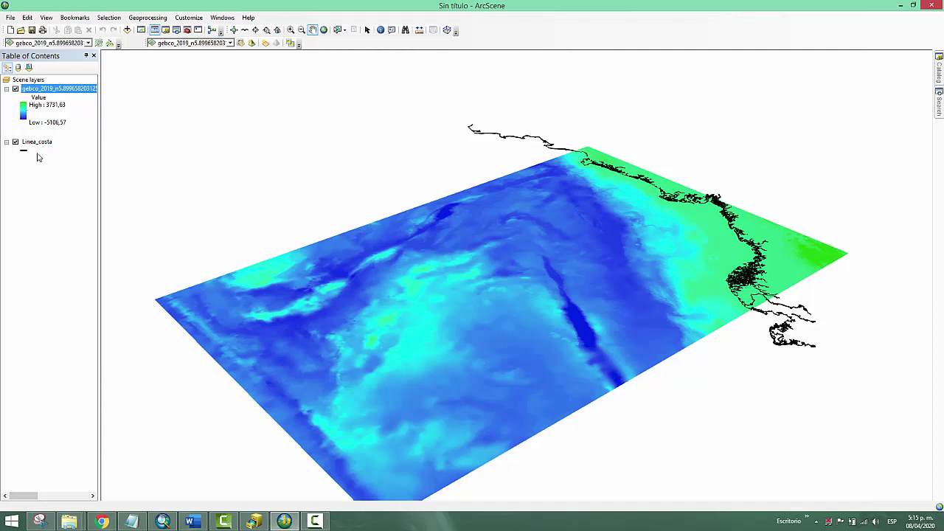
right_click(65, 90)
left_click(101, 205)
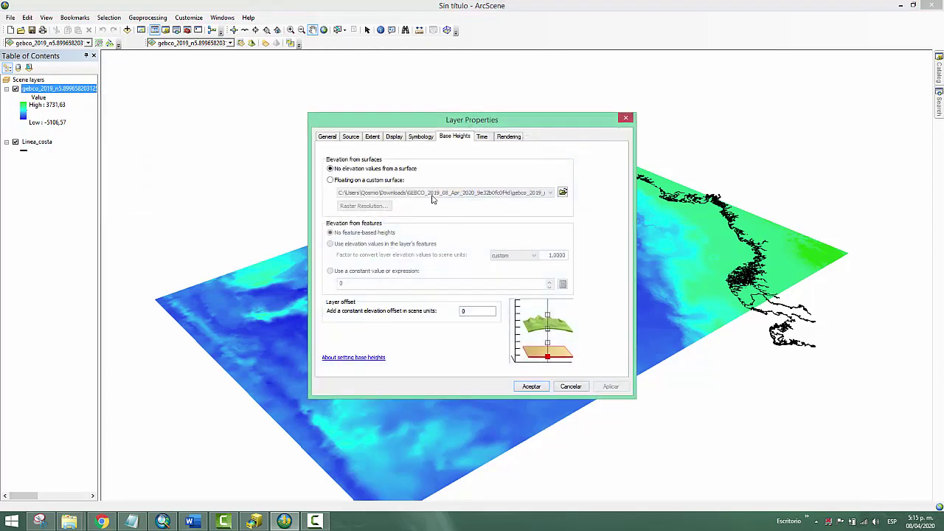
left_click(347, 181)
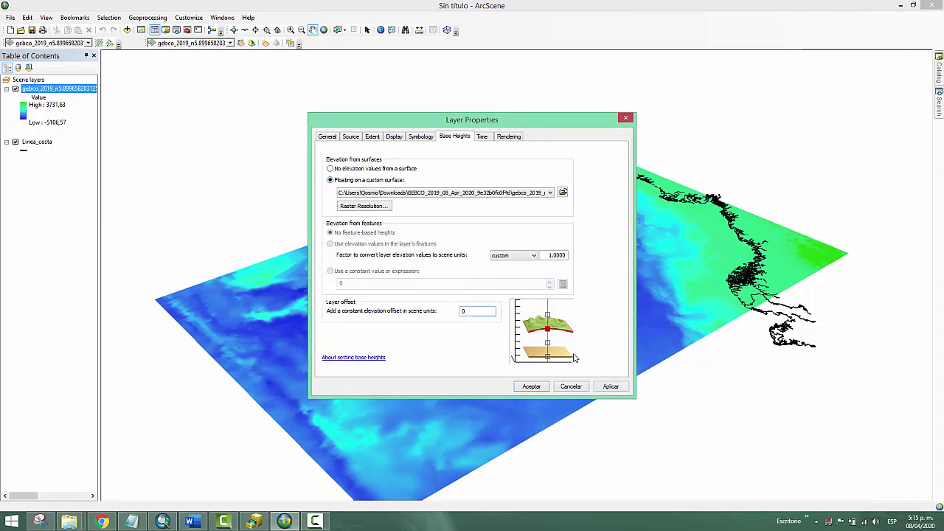
left_click(532, 387)
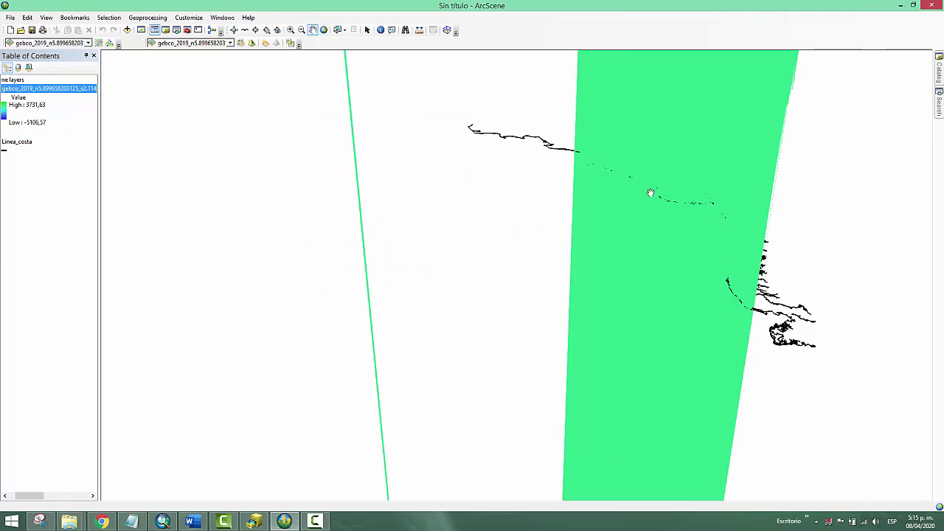
Step: Calculate the scene's vertical exaggeration from the extent and apply it, showing the relief with the coastline
left_click_drag(36, 496, 30, 496)
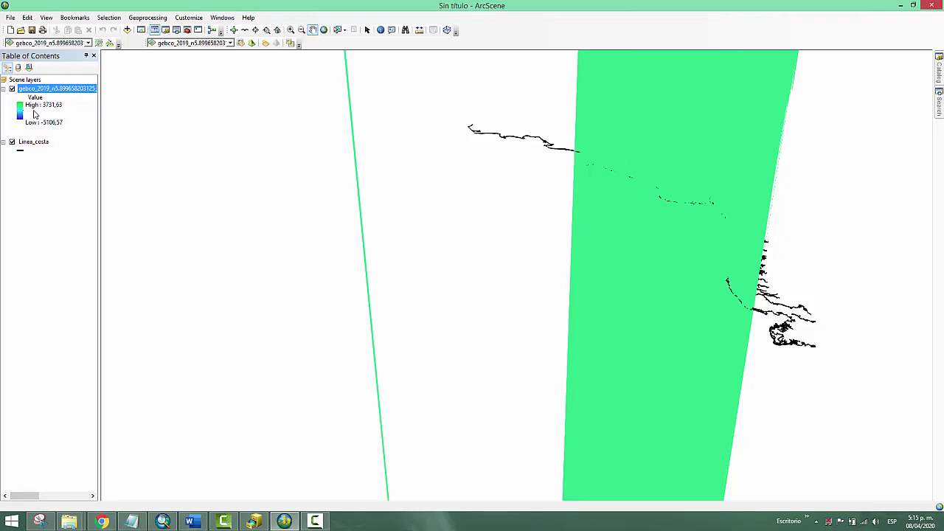
left_click(46, 17)
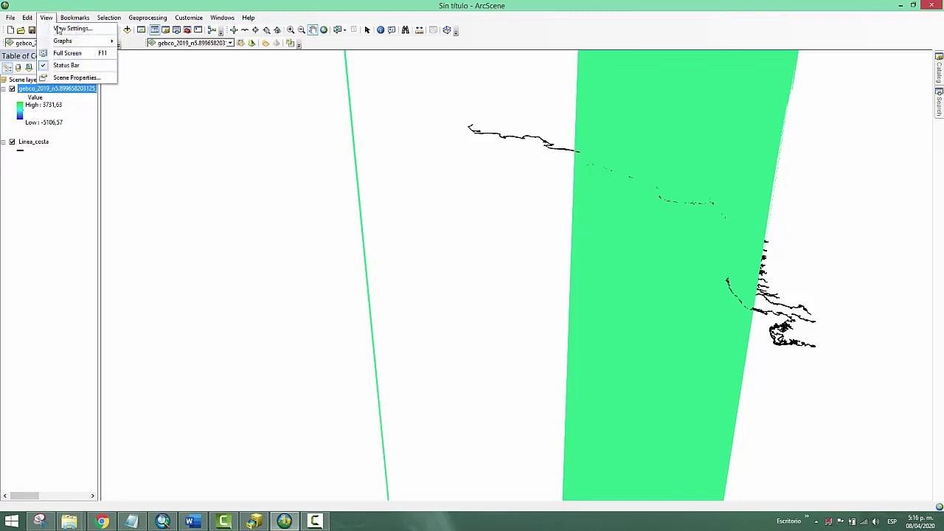
left_click(77, 77)
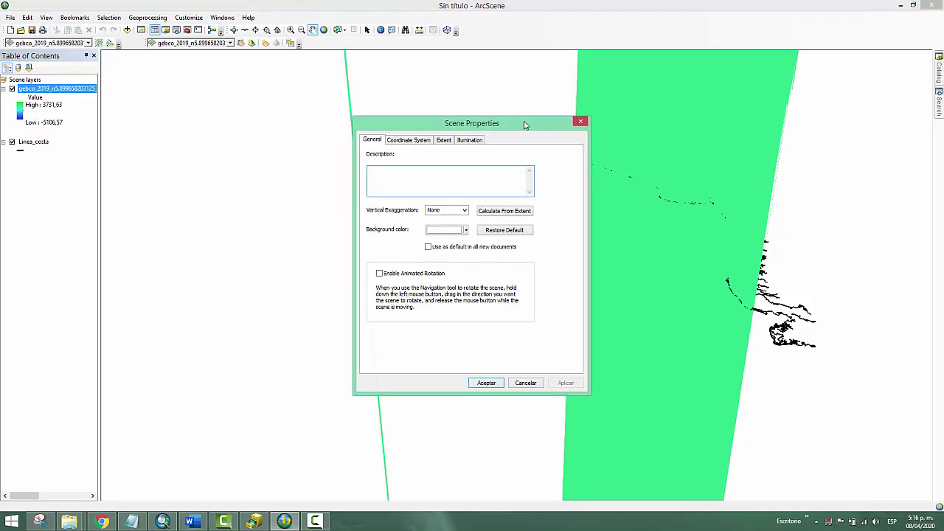
left_click_drag(525, 125, 372, 102)
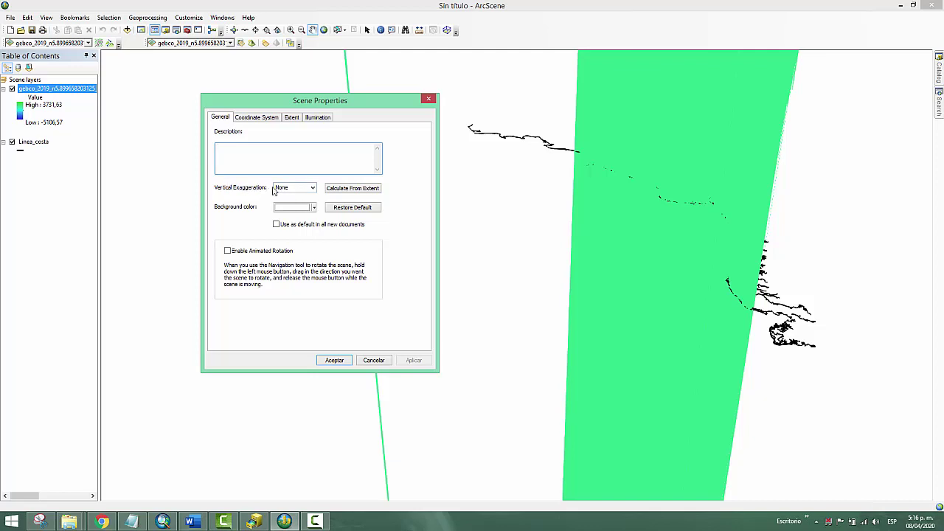
left_click(366, 189)
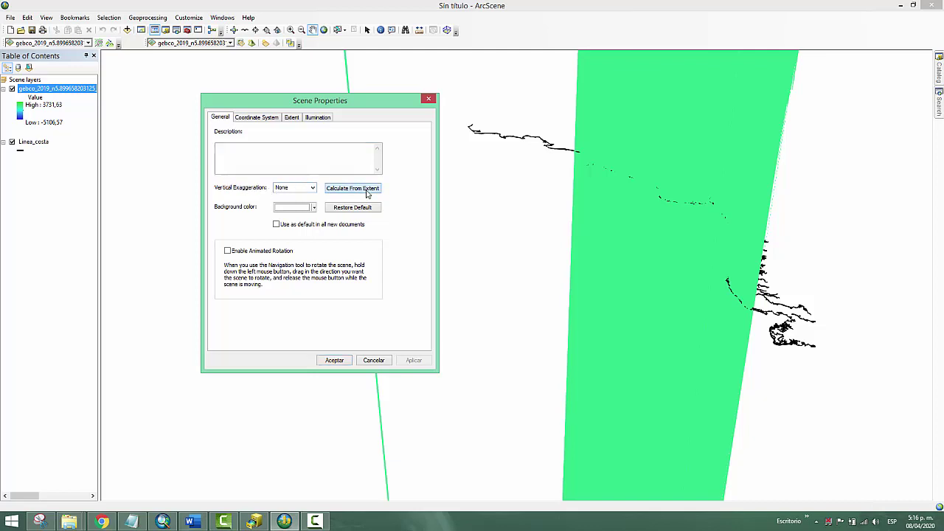
left_click(413, 361)
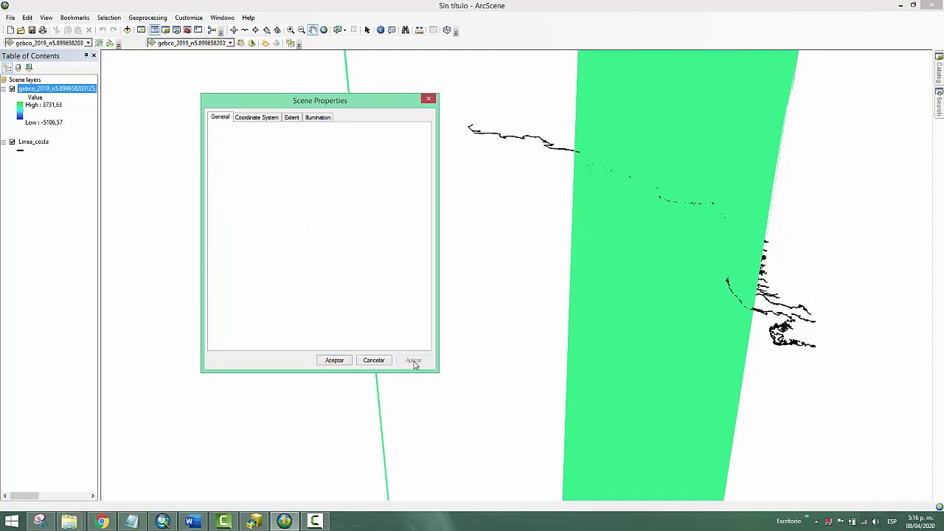
left_click(334, 362)
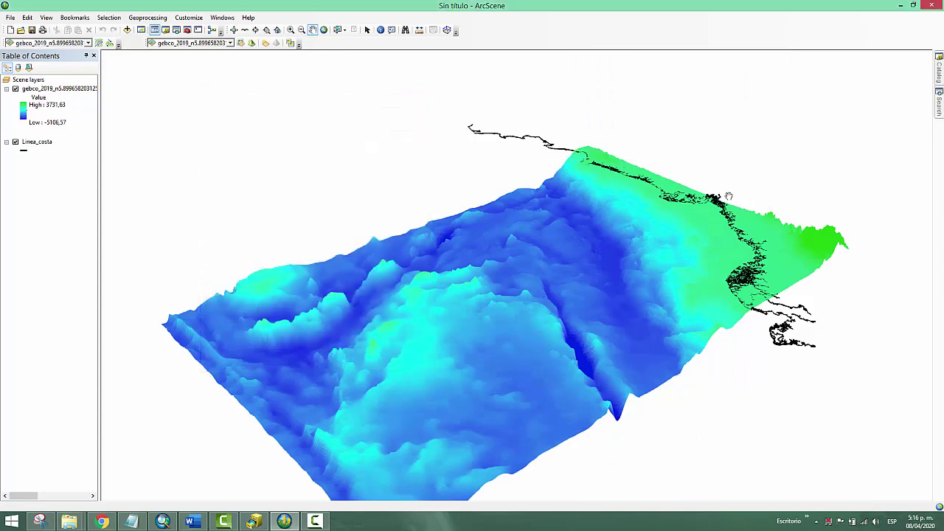
left_click_drag(729, 196, 522, 225)
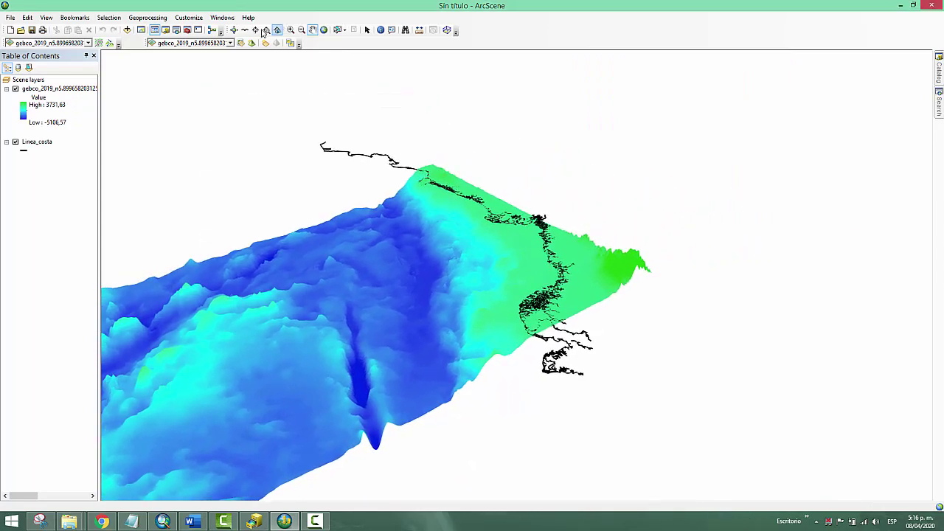
Step: Examine from several angles and up close how the Linea_costa coastline sits against the 3D bathymetry relief
left_click(233, 29)
left_click_drag(536, 300, 595, 261)
scroll(595, 260, "up", 6)
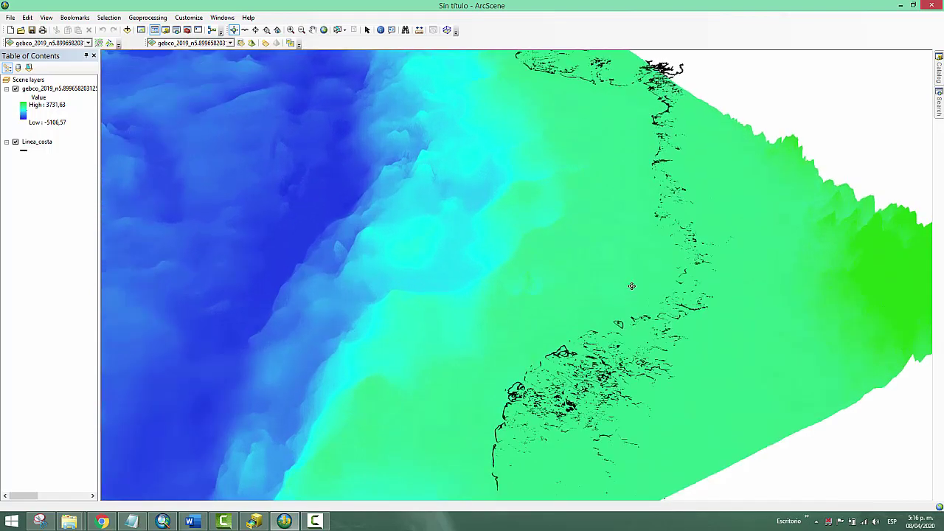
mouse_move(631, 287)
left_mouse_down()
mouse_move(696, 204)
mouse_move(738, 197)
mouse_move(536, 183)
mouse_move(582, 189)
mouse_move(624, 285)
left_mouse_up()
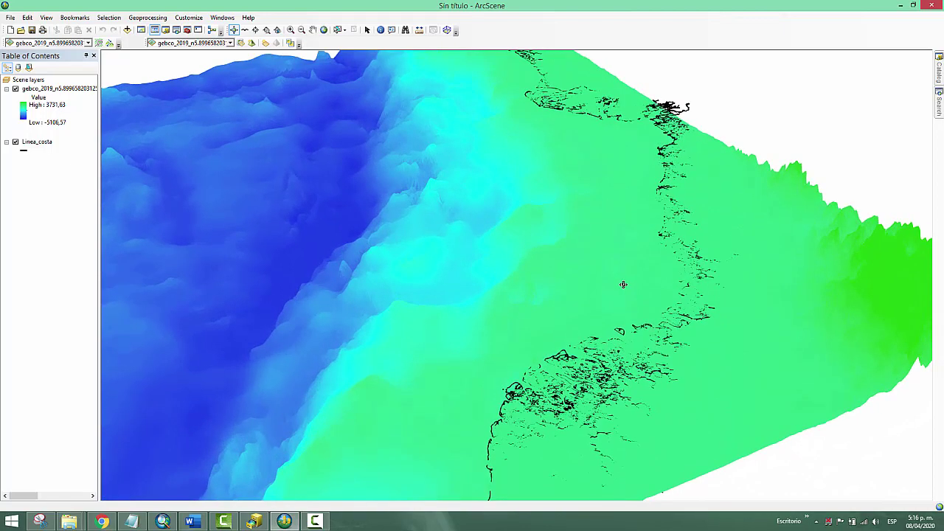
right_click_drag(622, 285, 657, 321)
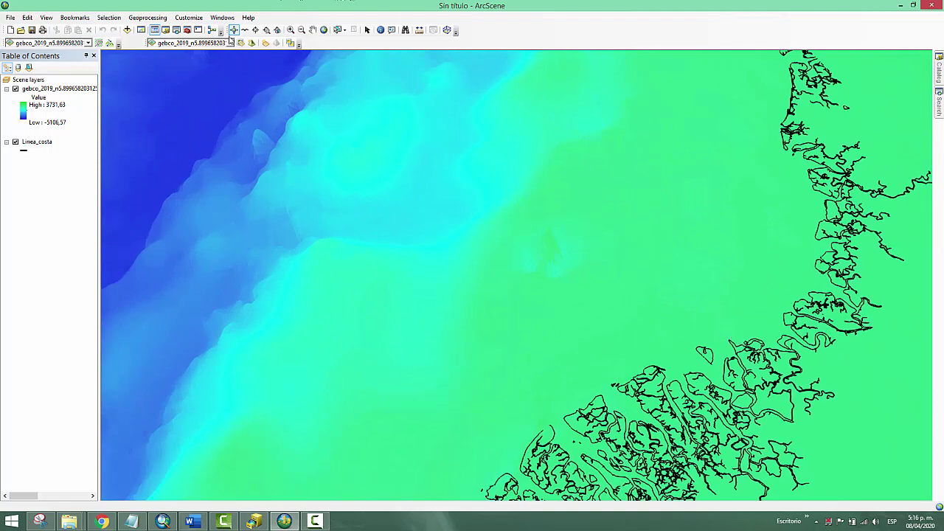
left_click(313, 29)
left_click_drag(626, 214, 406, 81)
left_click_drag(500, 275, 526, 169)
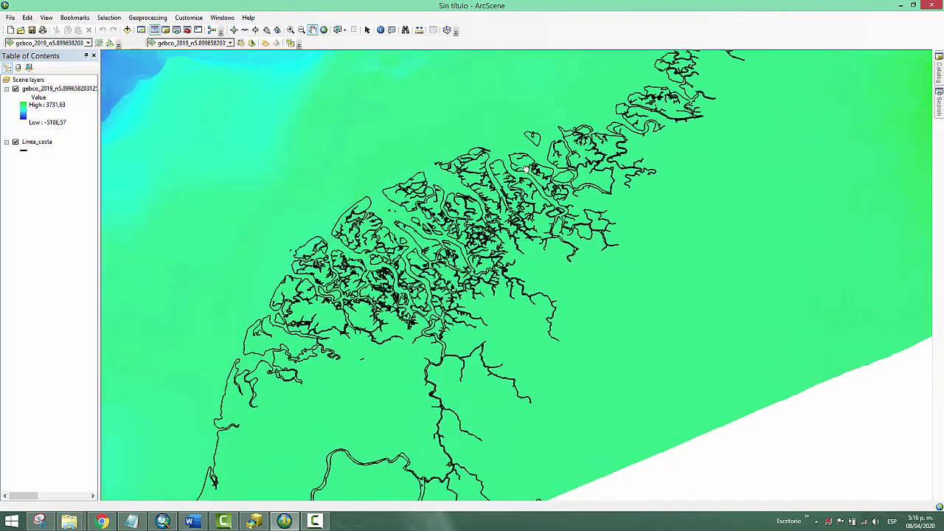
Step: Set the Linea_costa layer's base heights to float on the custom surface of the GEBCO raster
right_click(40, 143)
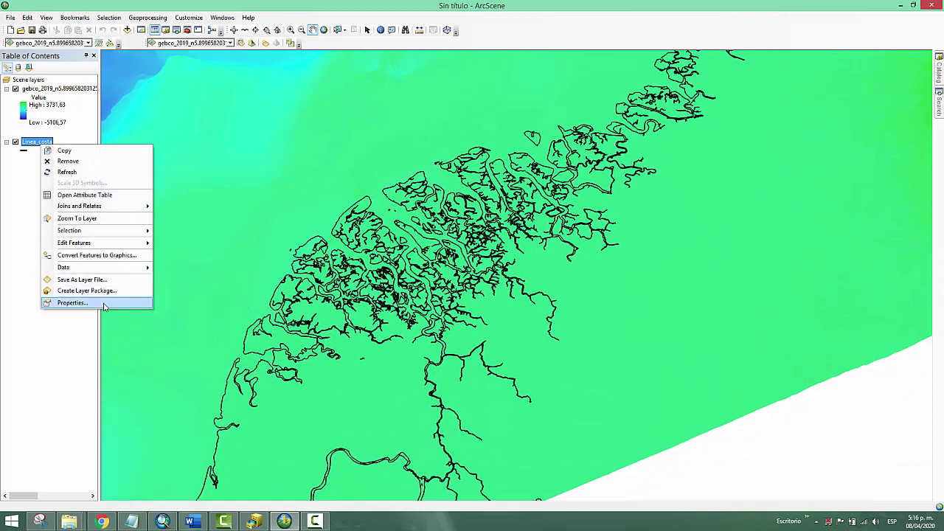
left_click(73, 303)
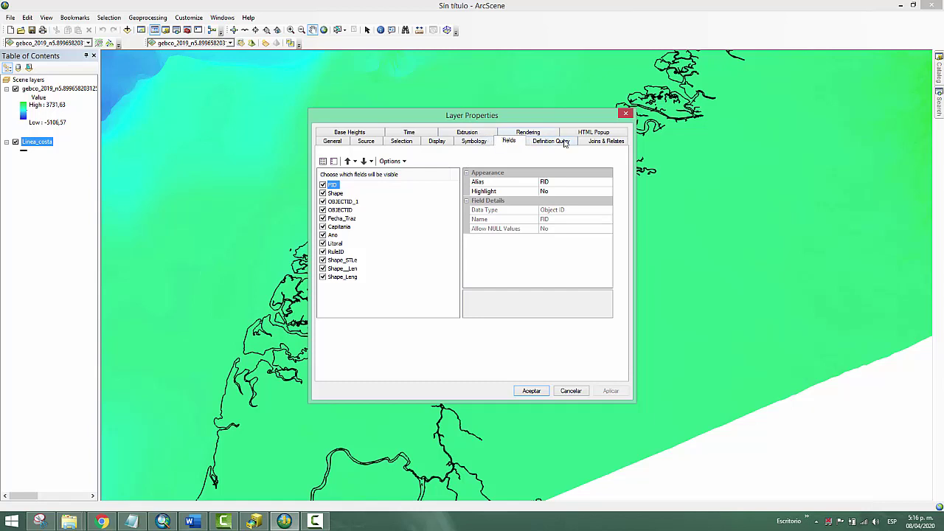
left_click(351, 132)
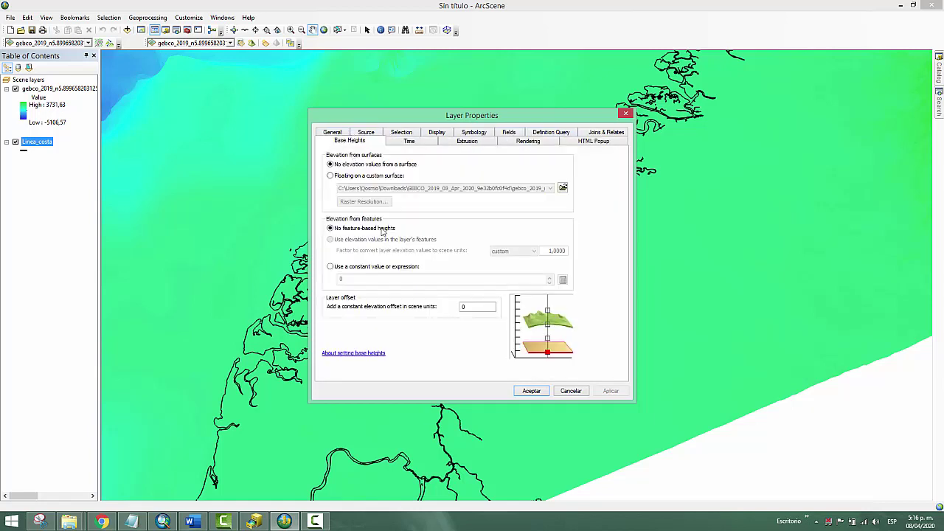
left_click(330, 176)
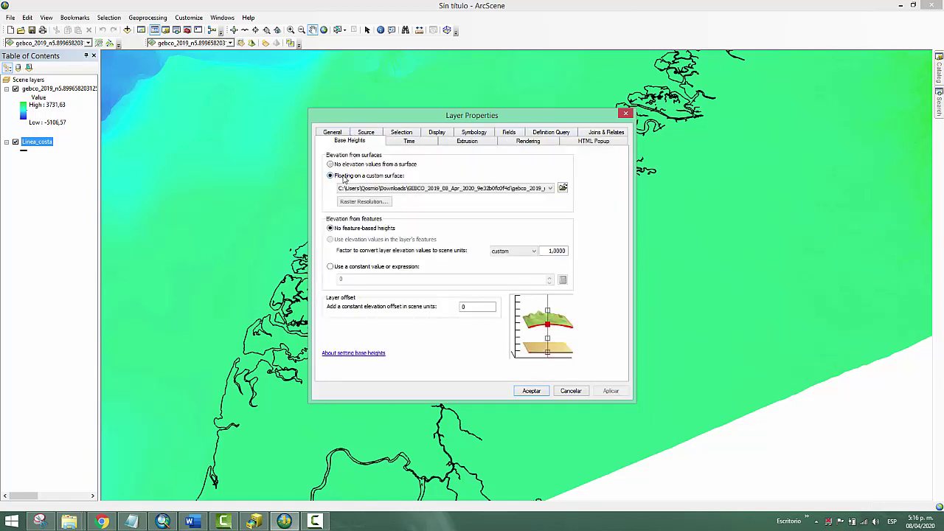
left_click(532, 391)
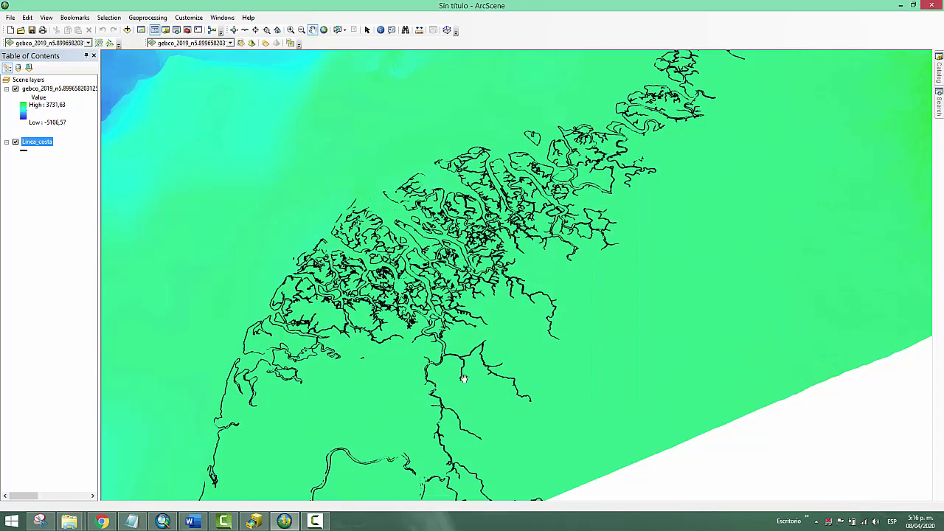
Step: Add a constant elevation offset of 10 scene units to the Linea_costa layer's base heights and apply it
left_click(233, 30)
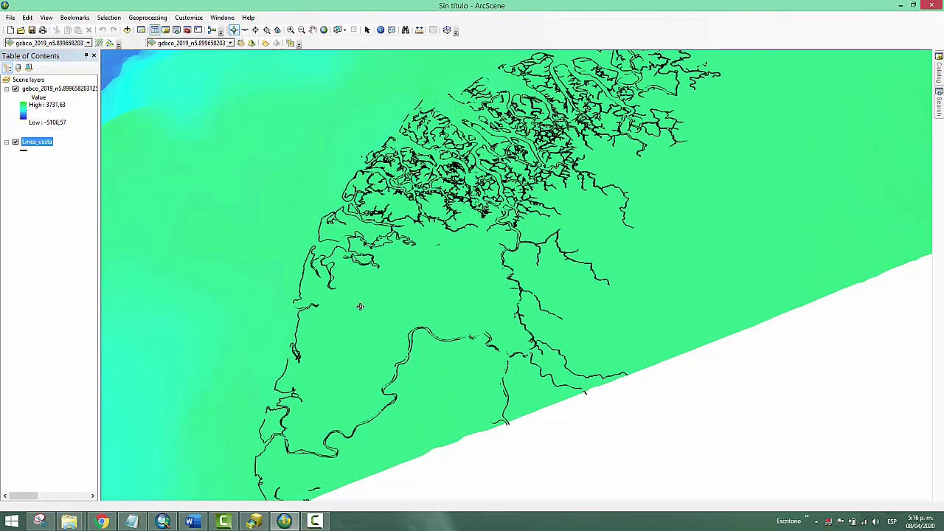
left_click_drag(360, 307, 142, 175)
left_click_drag(328, 185, 398, 160)
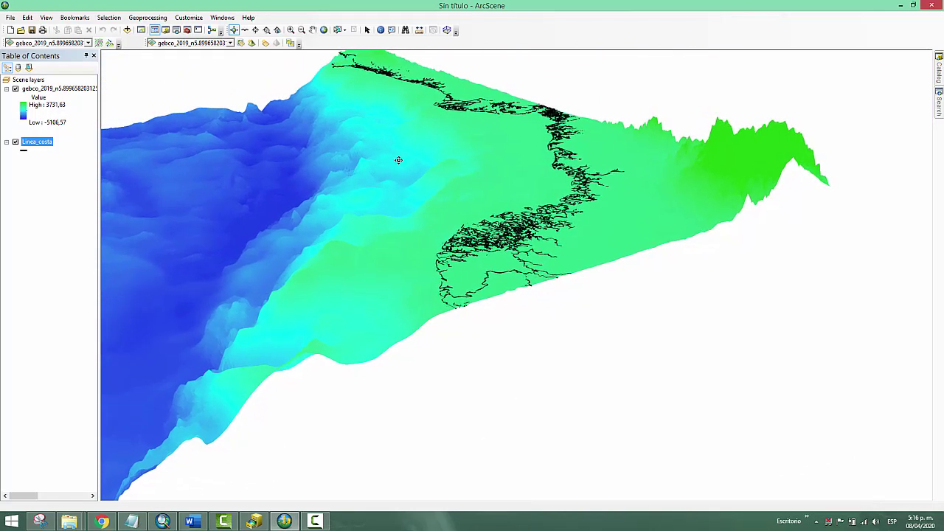
right_click(36, 141)
left_click(68, 299)
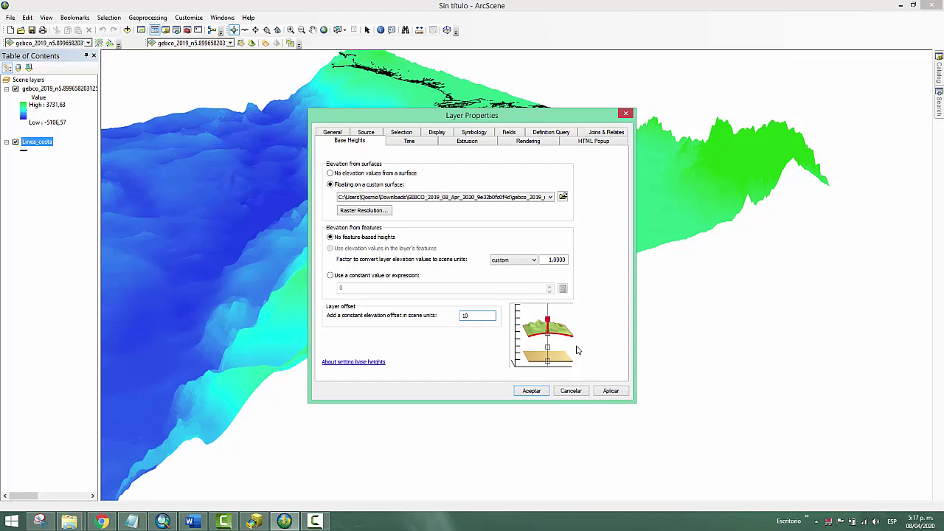
left_click_drag(542, 116, 266, 125)
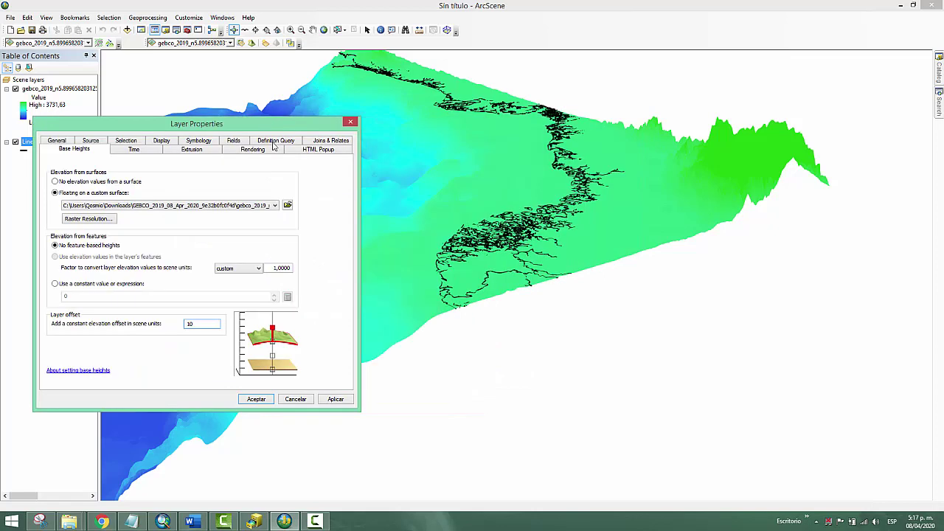
left_click(335, 399)
left_click(258, 399)
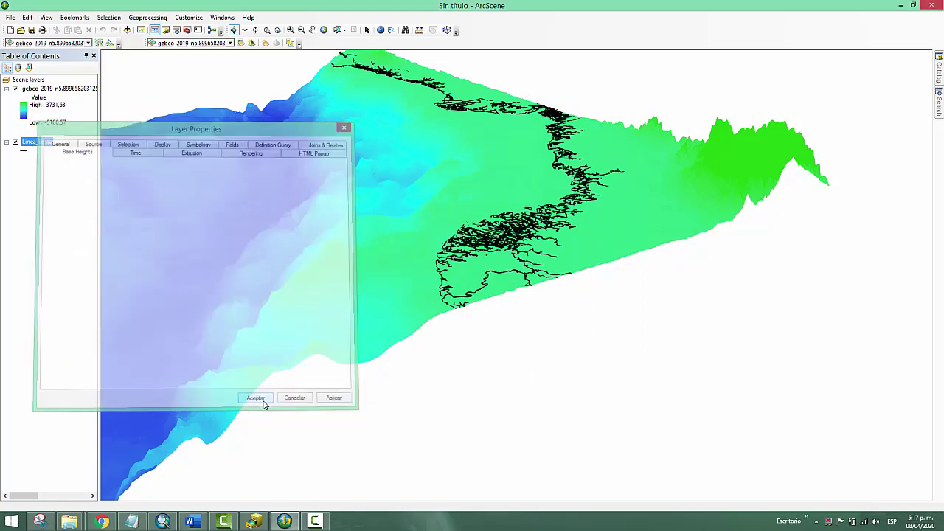
Step: Examine the raised coastline against the relief in profile and from above, covering the trench, seabed and mountains
left_click_drag(458, 248, 464, 202)
scroll(454, 237, "up", 2)
scroll(455, 237, "down", 4)
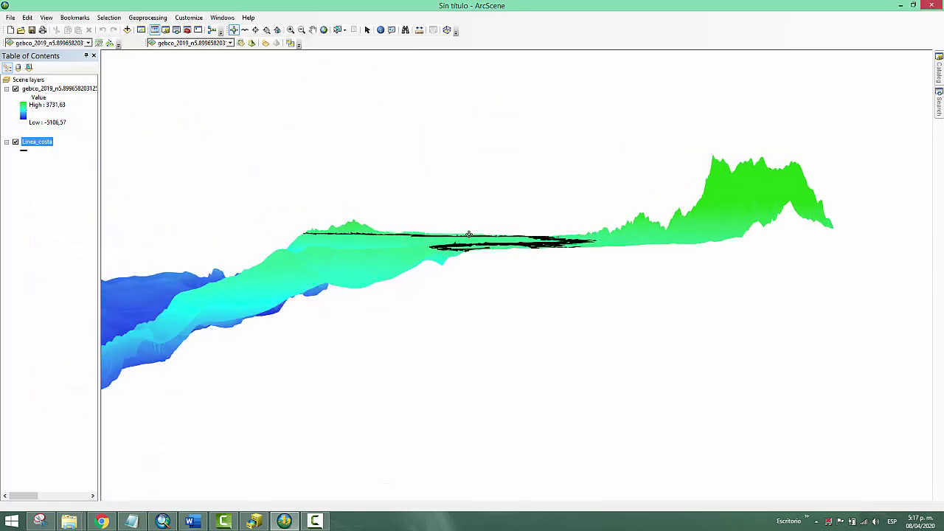
left_click_drag(408, 232, 369, 327)
scroll(372, 323, "down", 3)
scroll(371, 323, "up", 3)
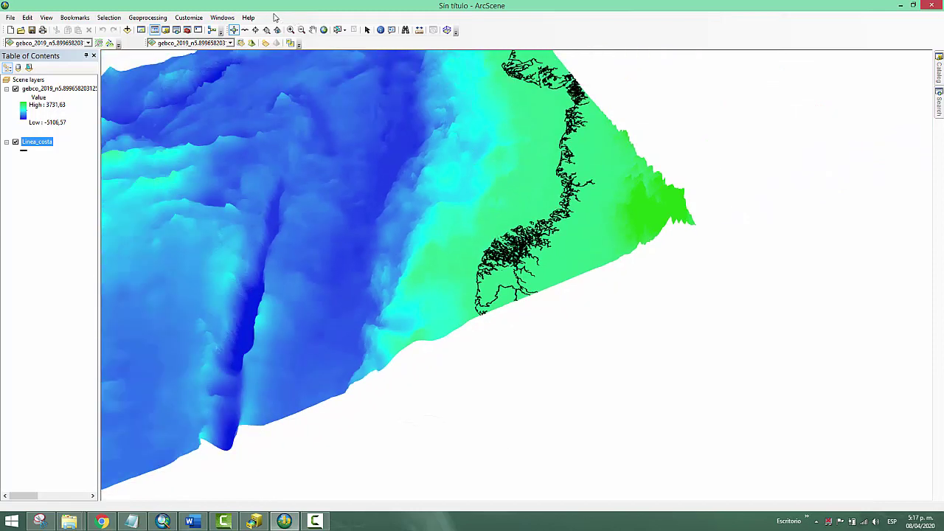
left_click(314, 31)
left_click_drag(413, 160, 656, 276)
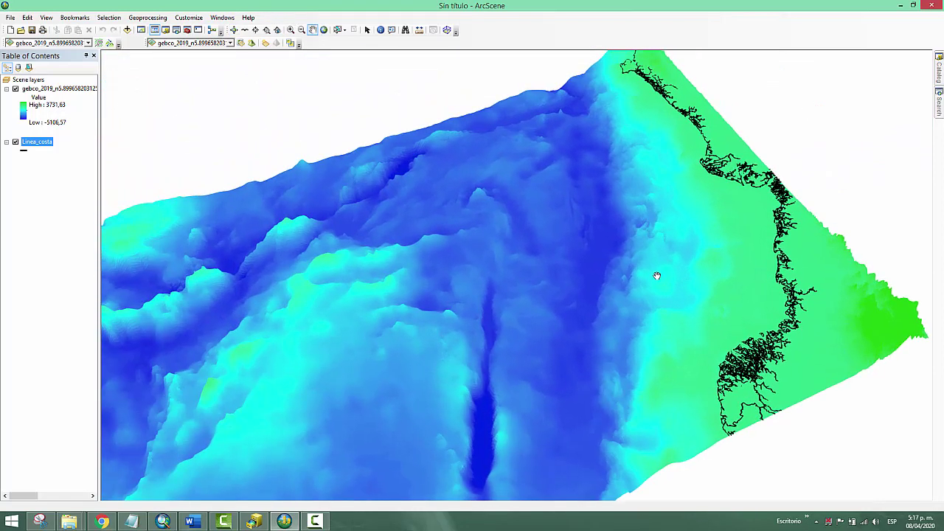
scroll(655, 275, "up", 2)
left_click_drag(589, 301, 505, 273)
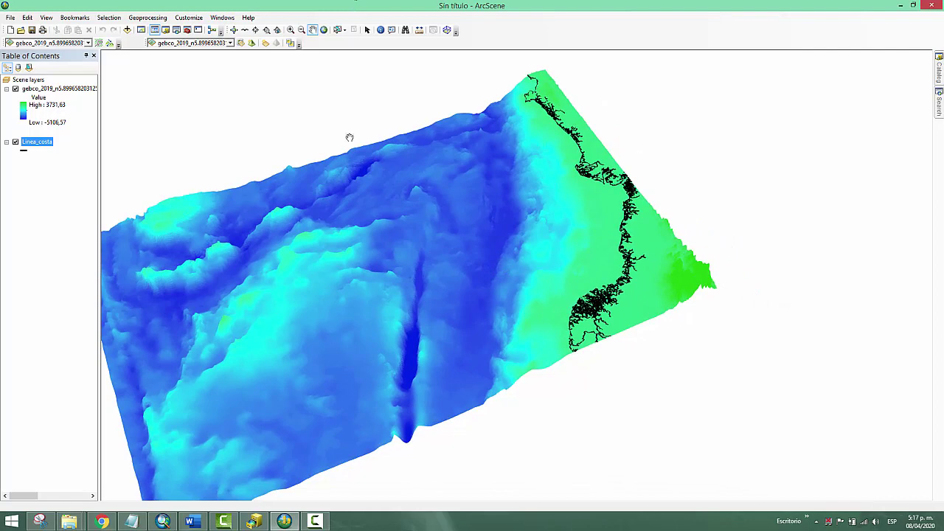
left_click_drag(349, 138, 391, 127)
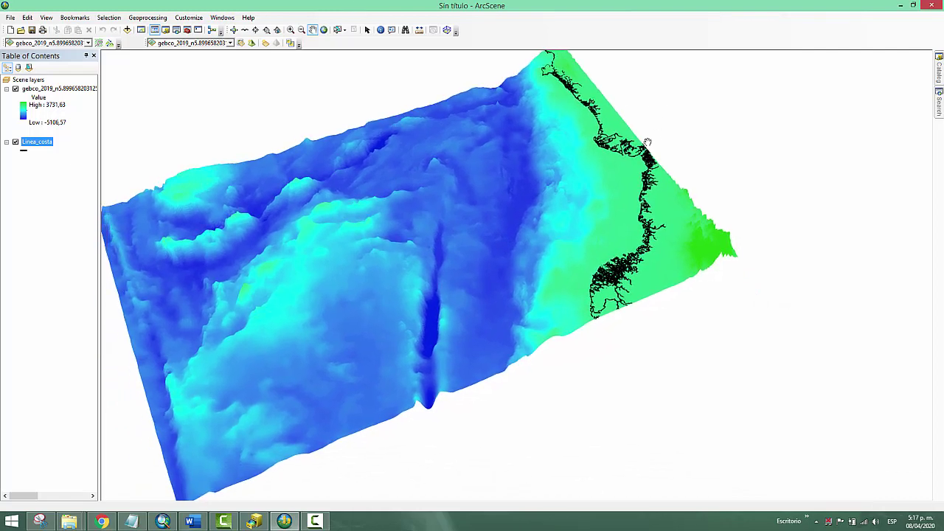
scroll(648, 142, "down", 1)
left_click_drag(660, 156, 525, 212)
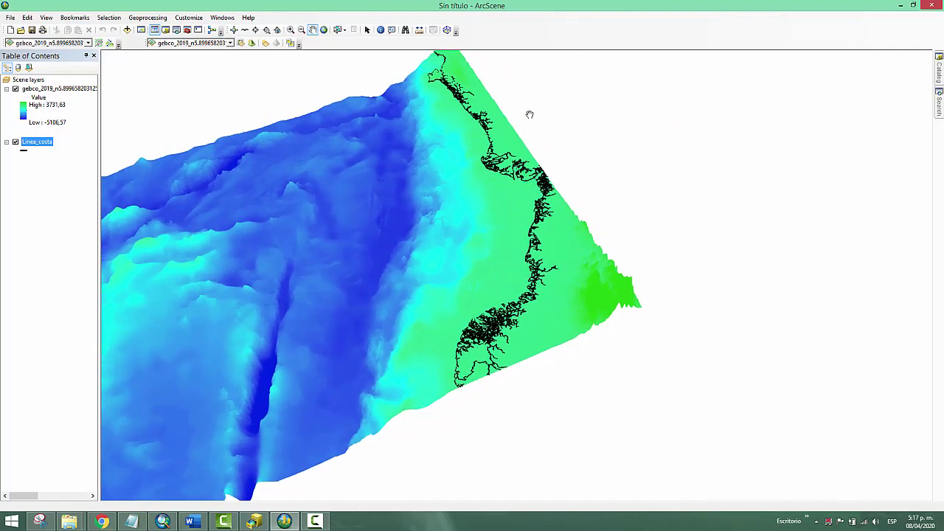
left_click_drag(381, 139, 436, 135)
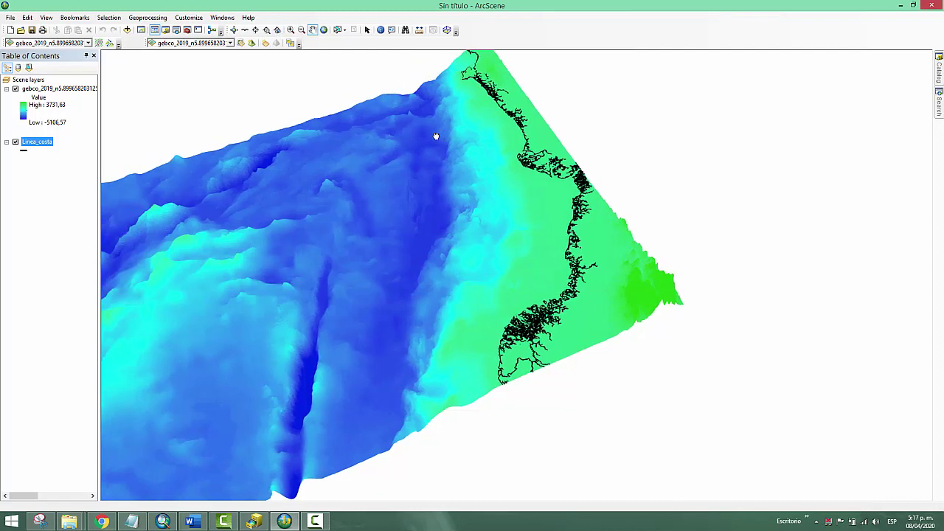
Step: Turn on the lighting effect for the GEBCO raster and view the shaded relief along the coastline
left_click(233, 30)
left_click_drag(362, 213, 345, 183)
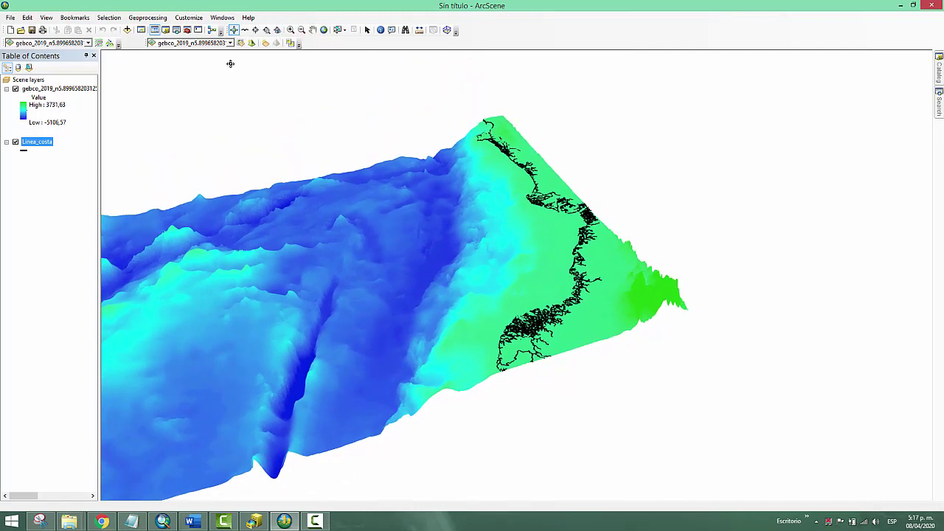
left_click(265, 44)
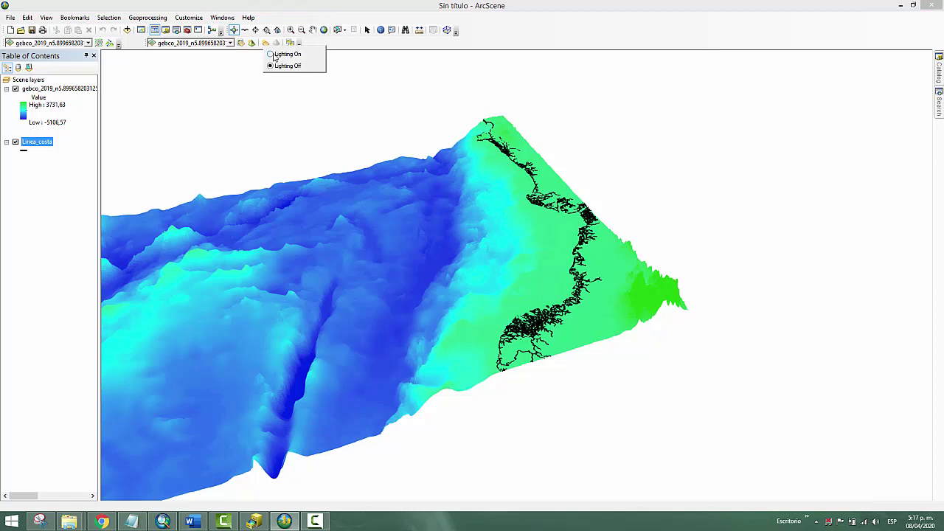
left_click(284, 54)
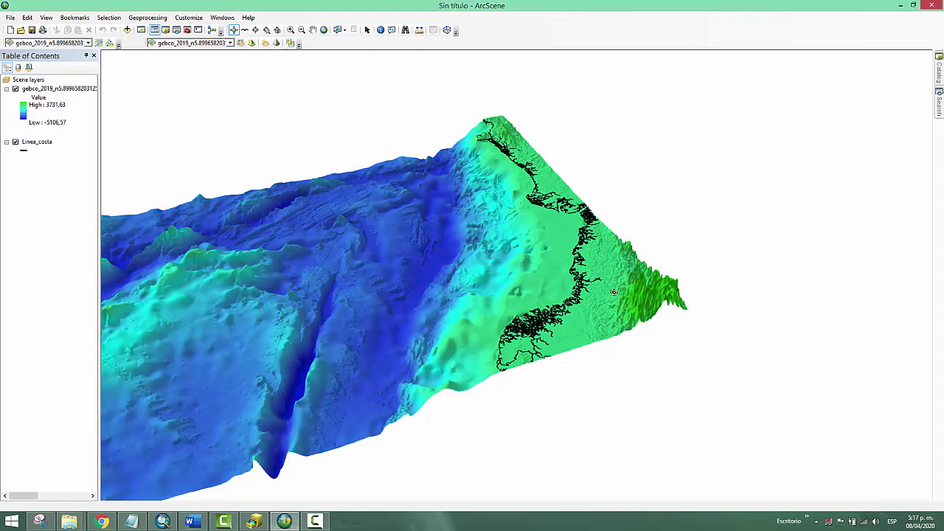
scroll(555, 249, "down", 2)
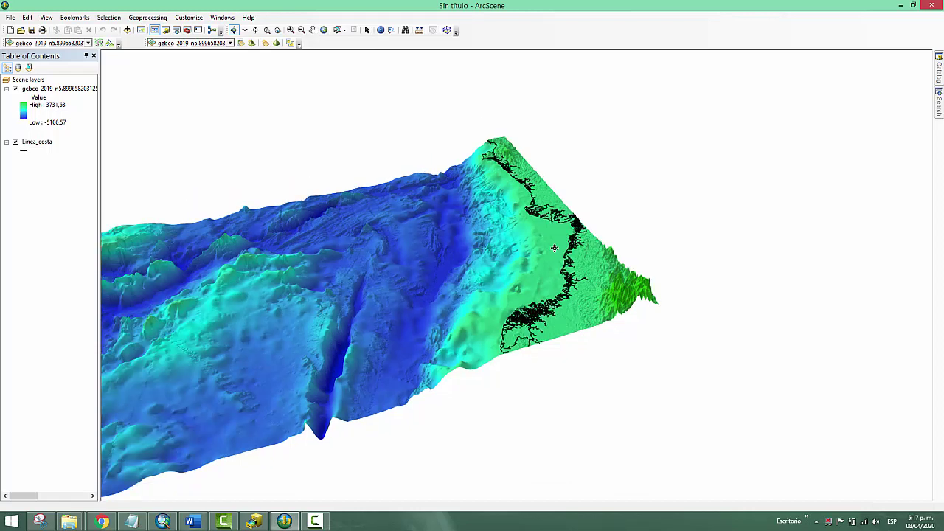
scroll(555, 248, "up", 4)
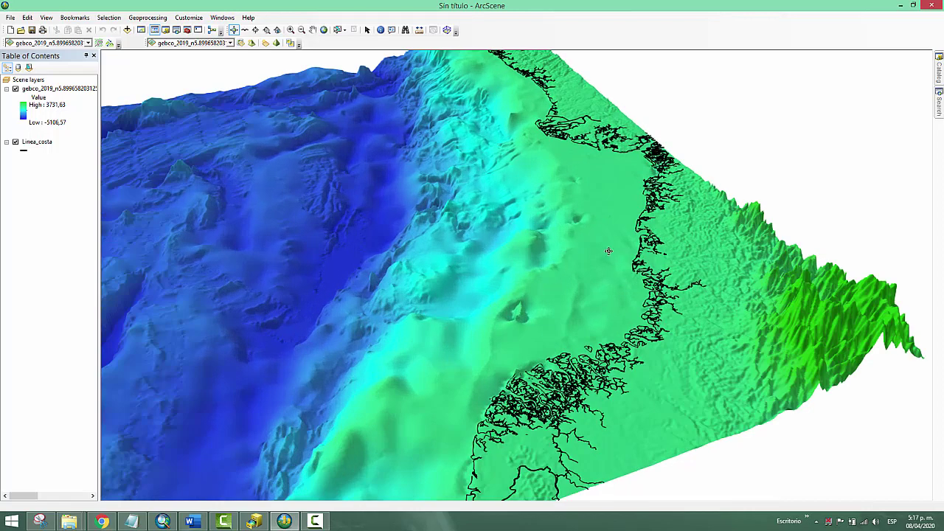